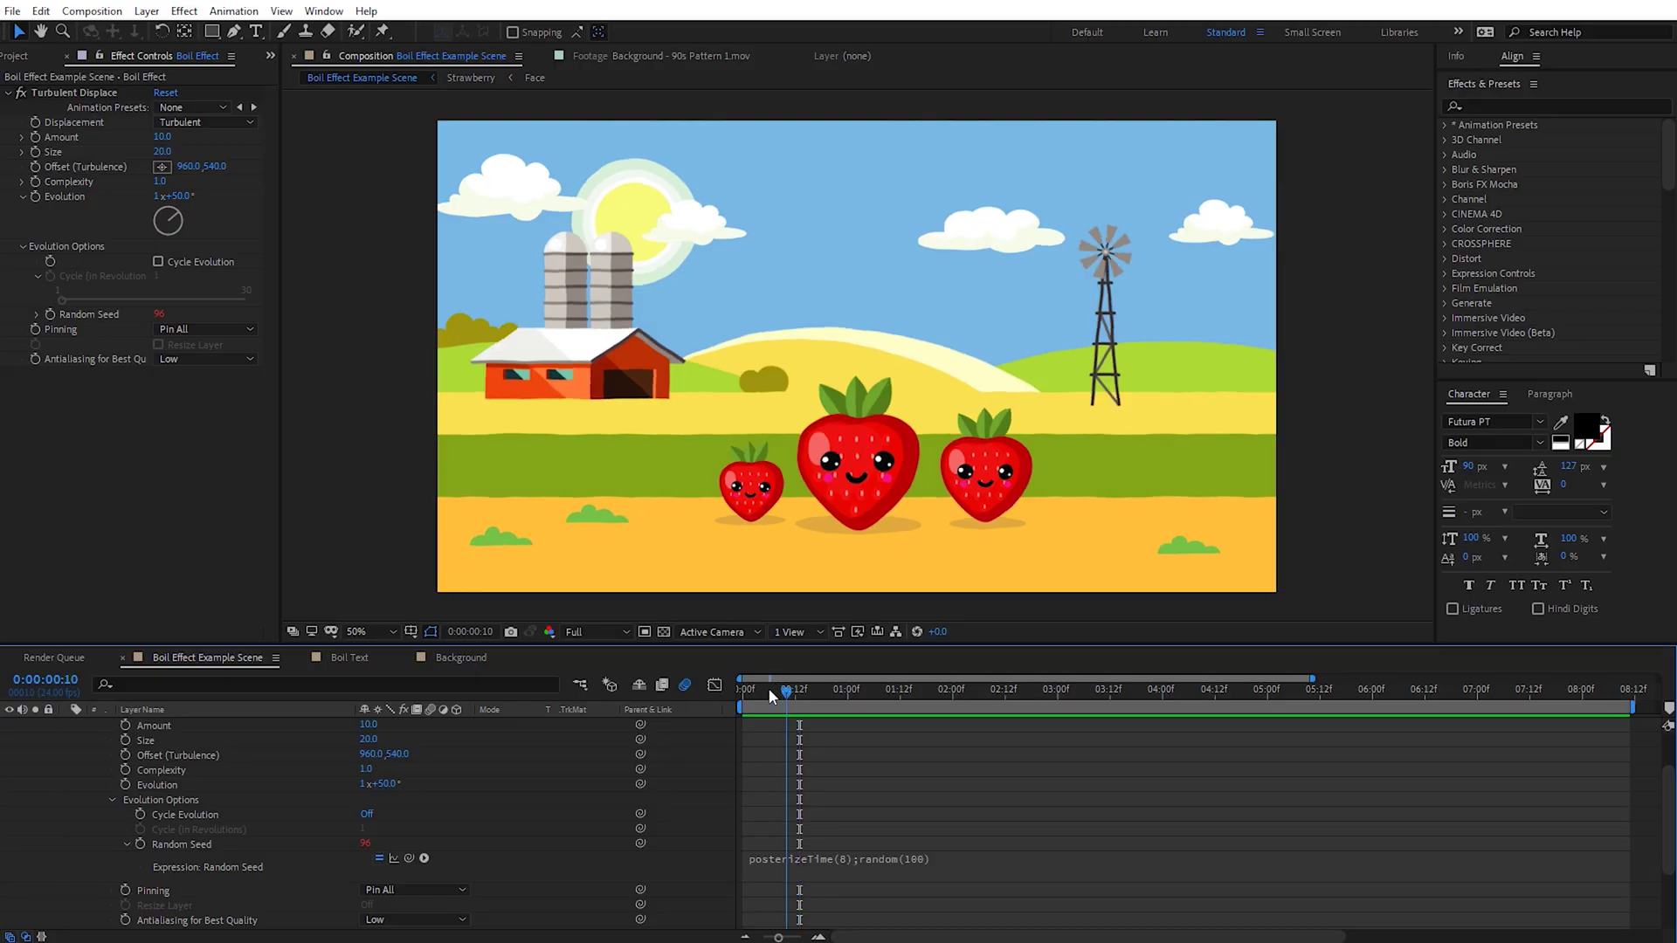
drag(768, 688, 746, 688)
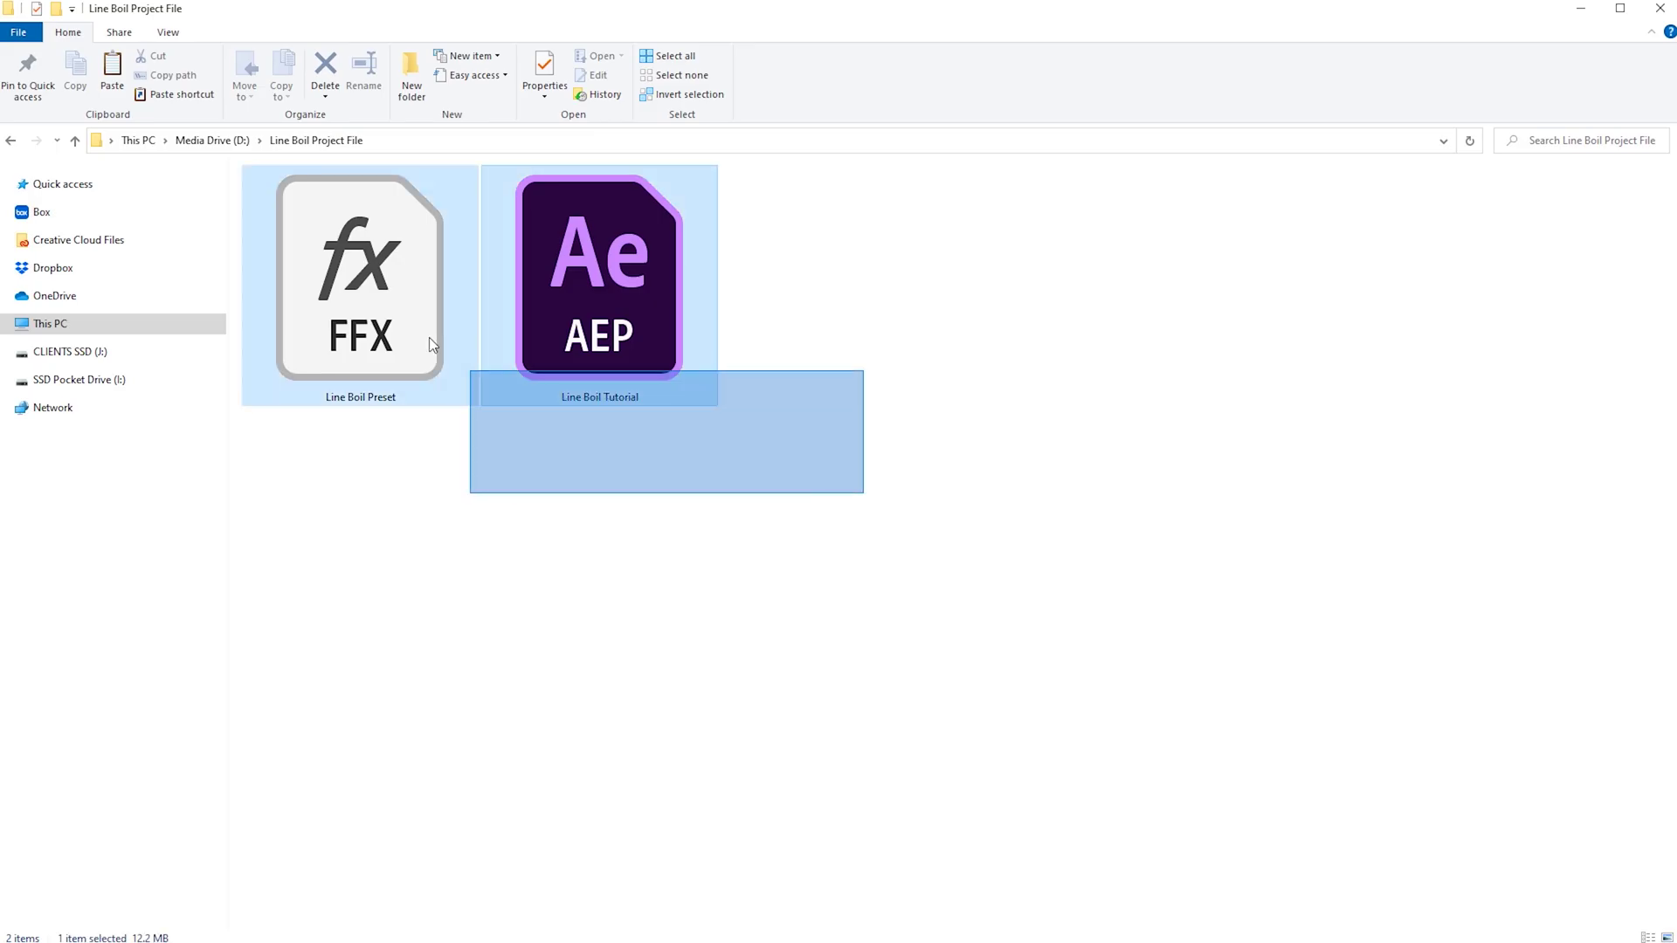
drag(428, 337, 417, 334)
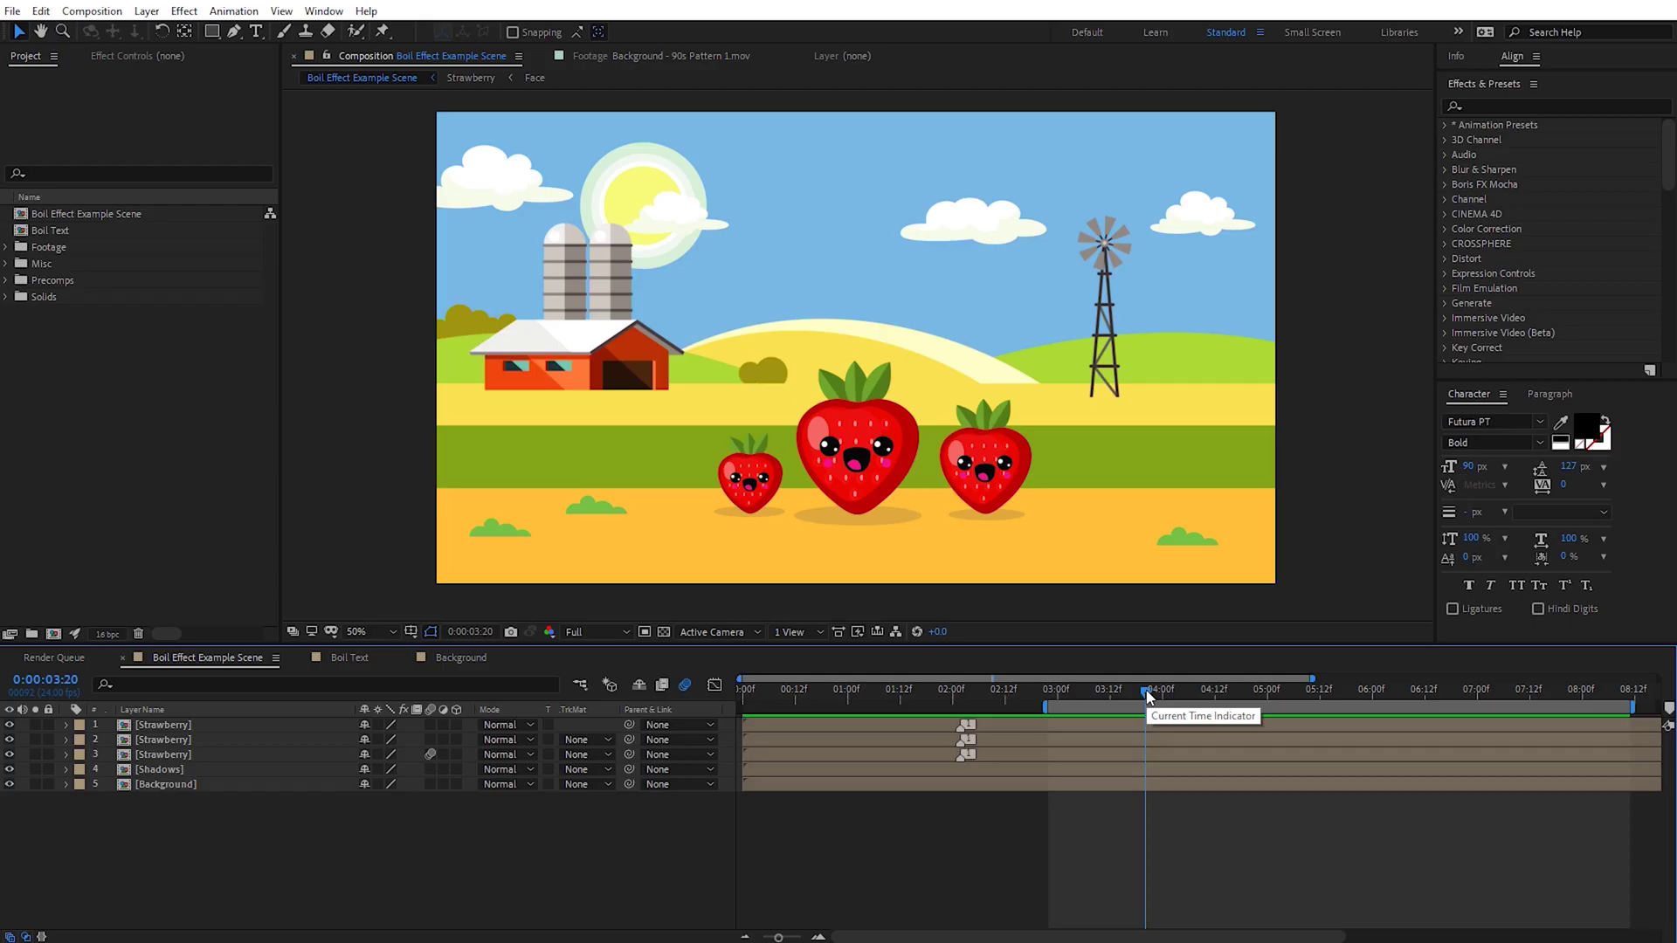
drag(1147, 694, 1297, 709)
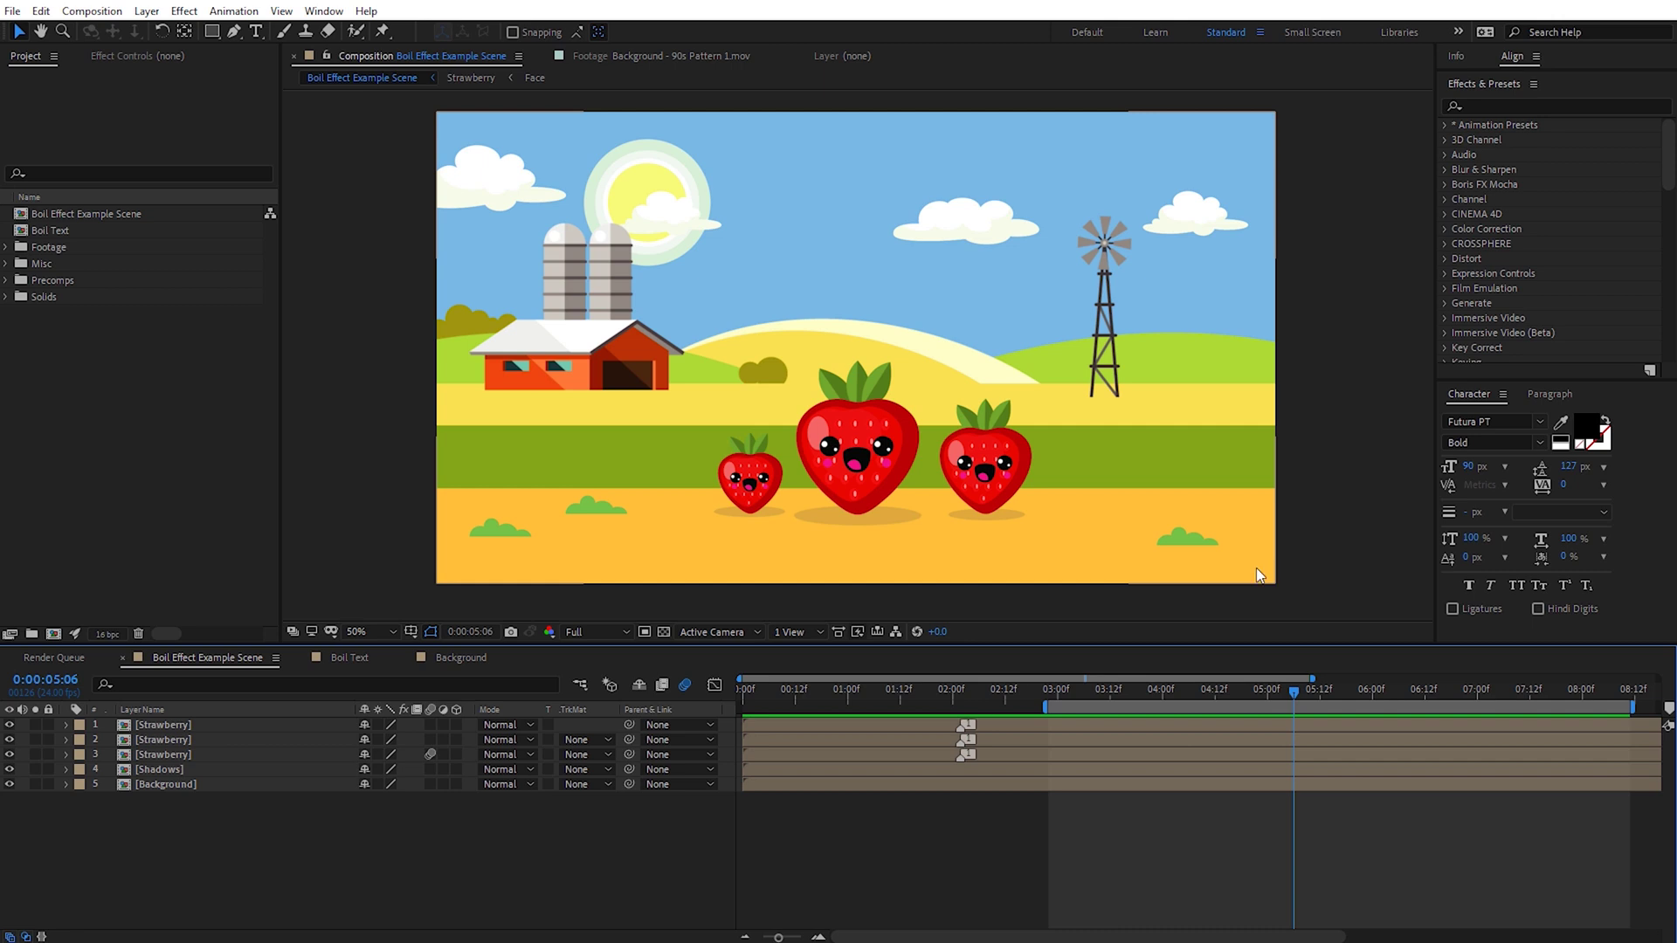
Create an adjustment layer above the strawberry layers and name it Boil Effect.
right_click(312, 411)
mouse_move(464, 428)
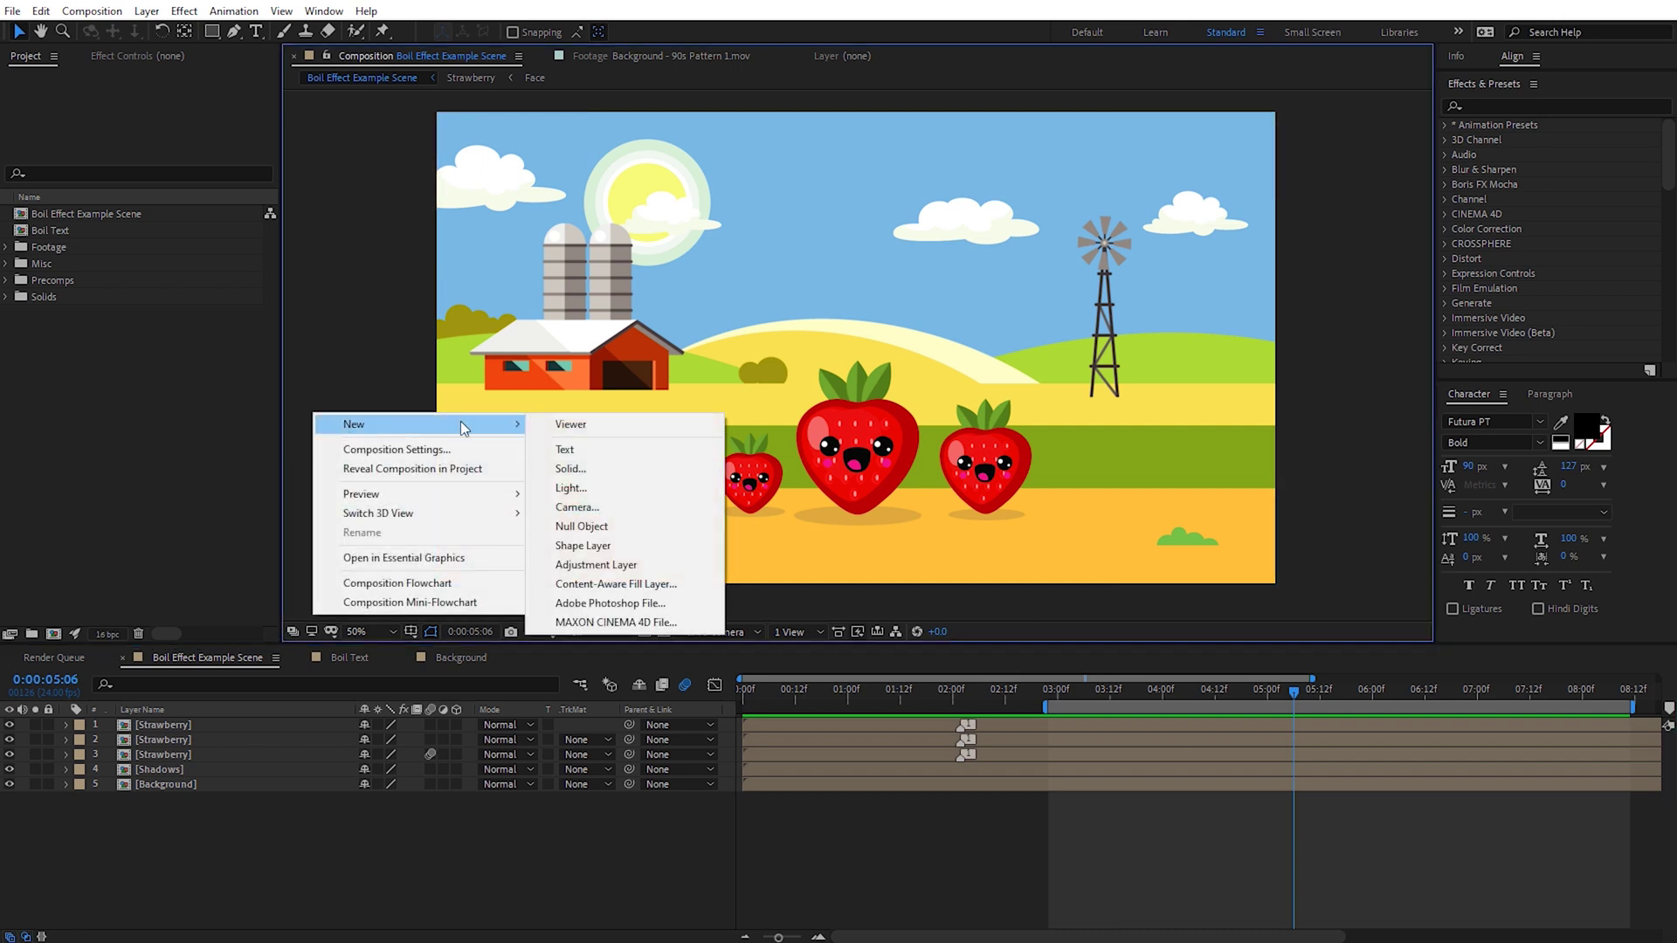
click(596, 565)
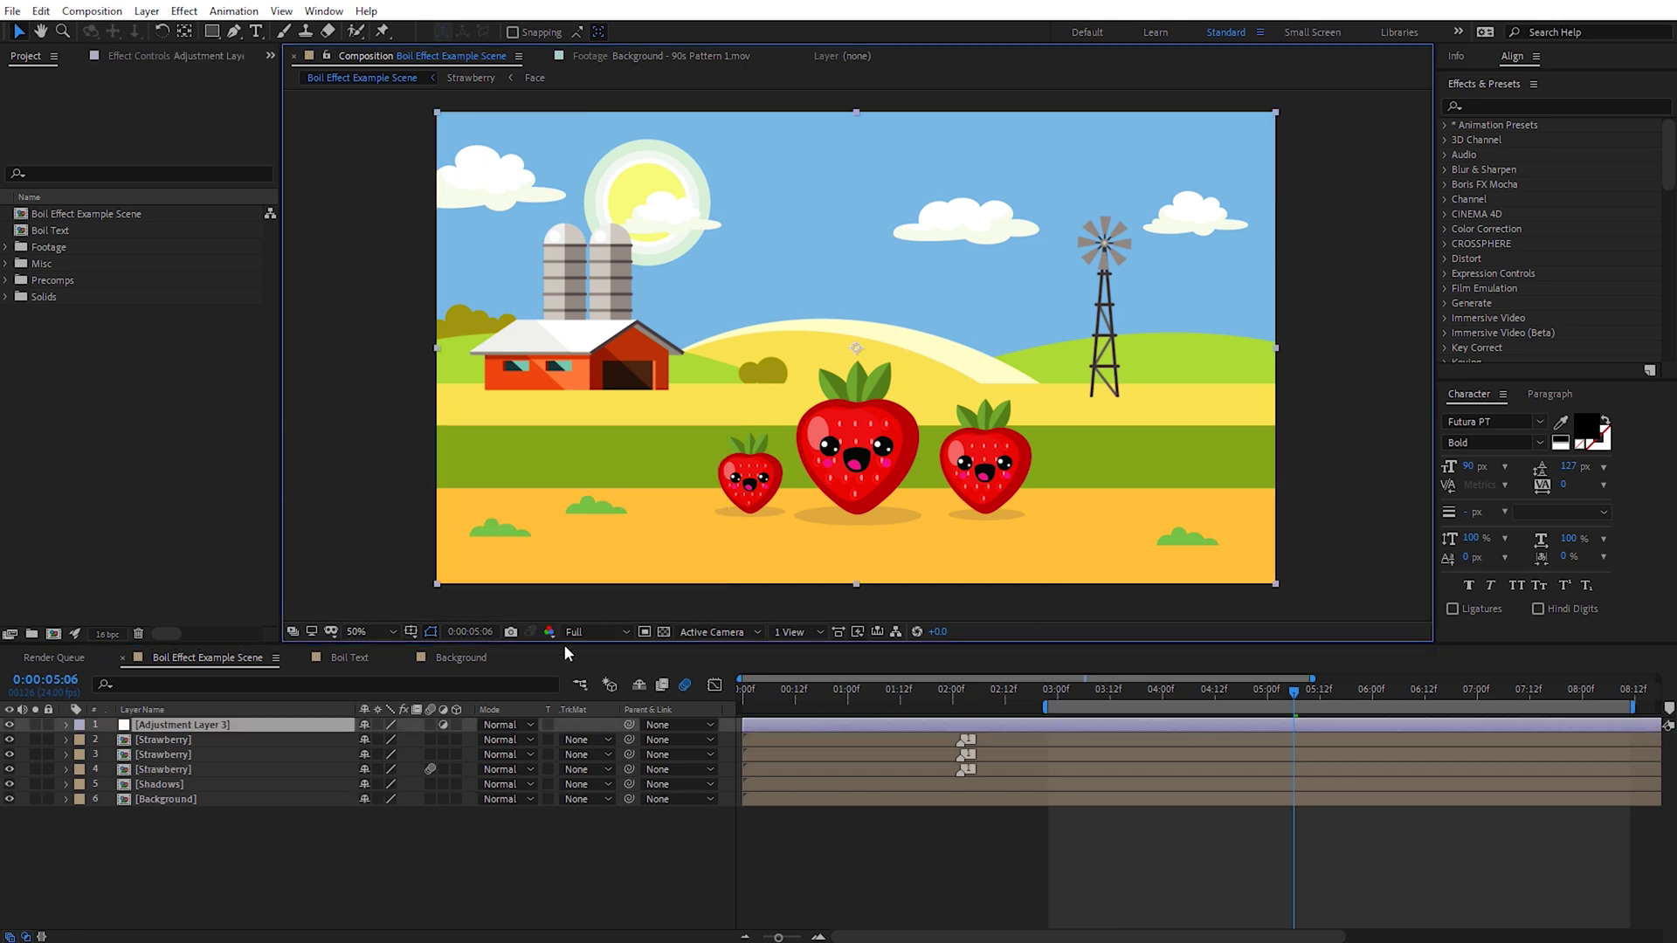
click(225, 727)
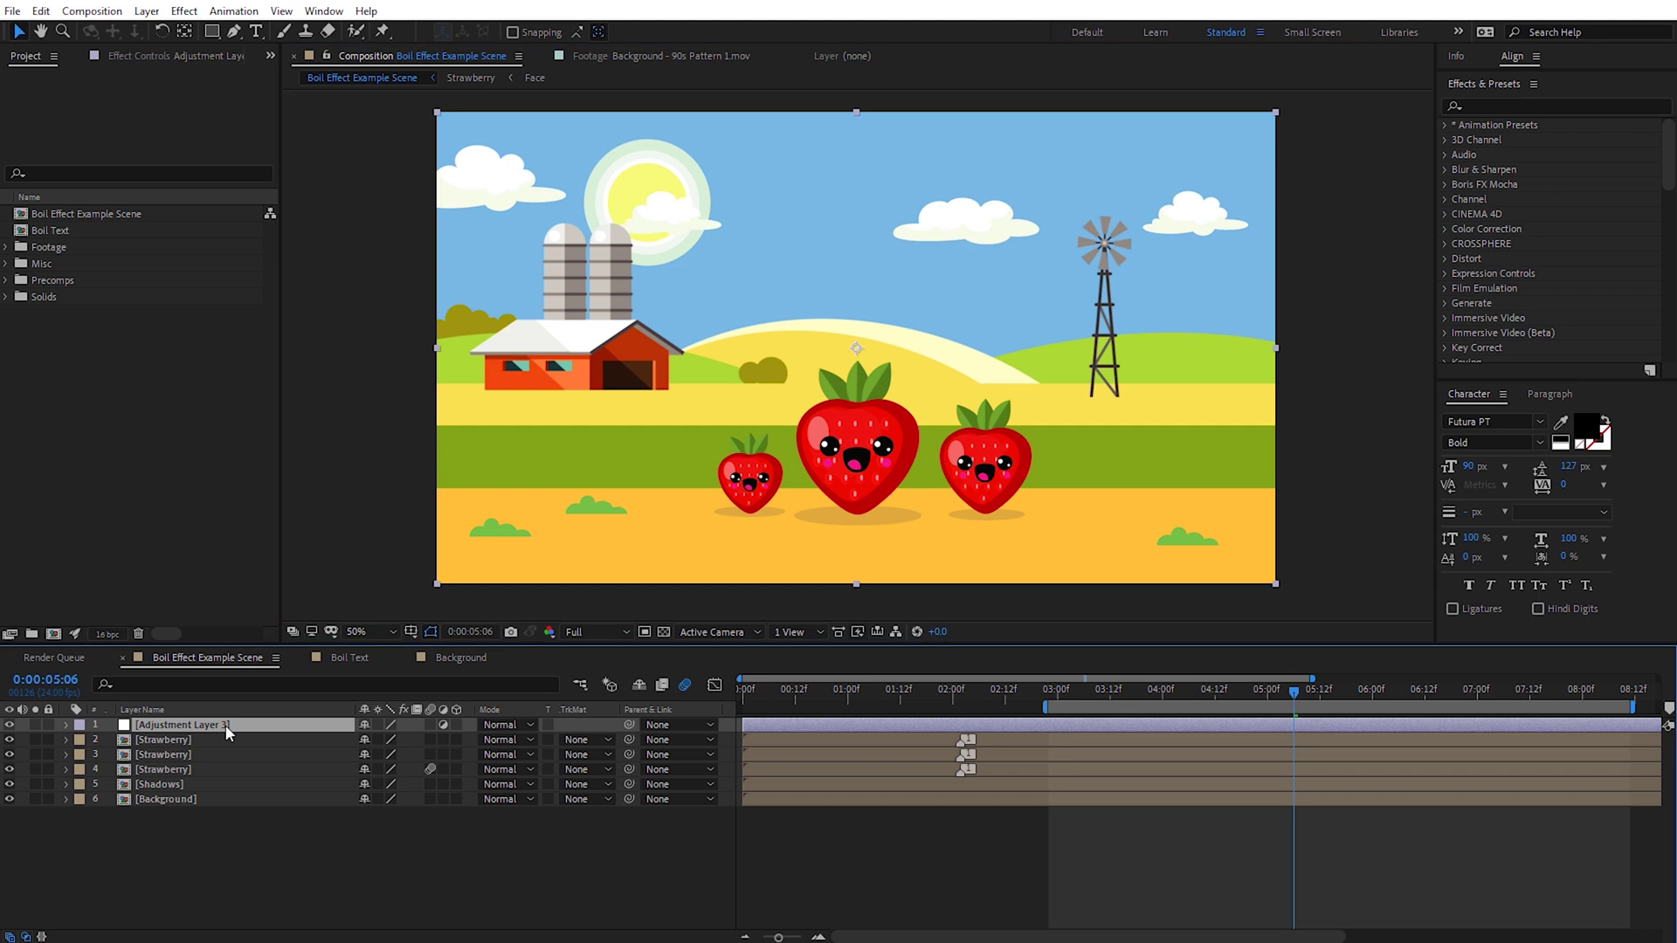
key(Return)
text(Boil Effe)
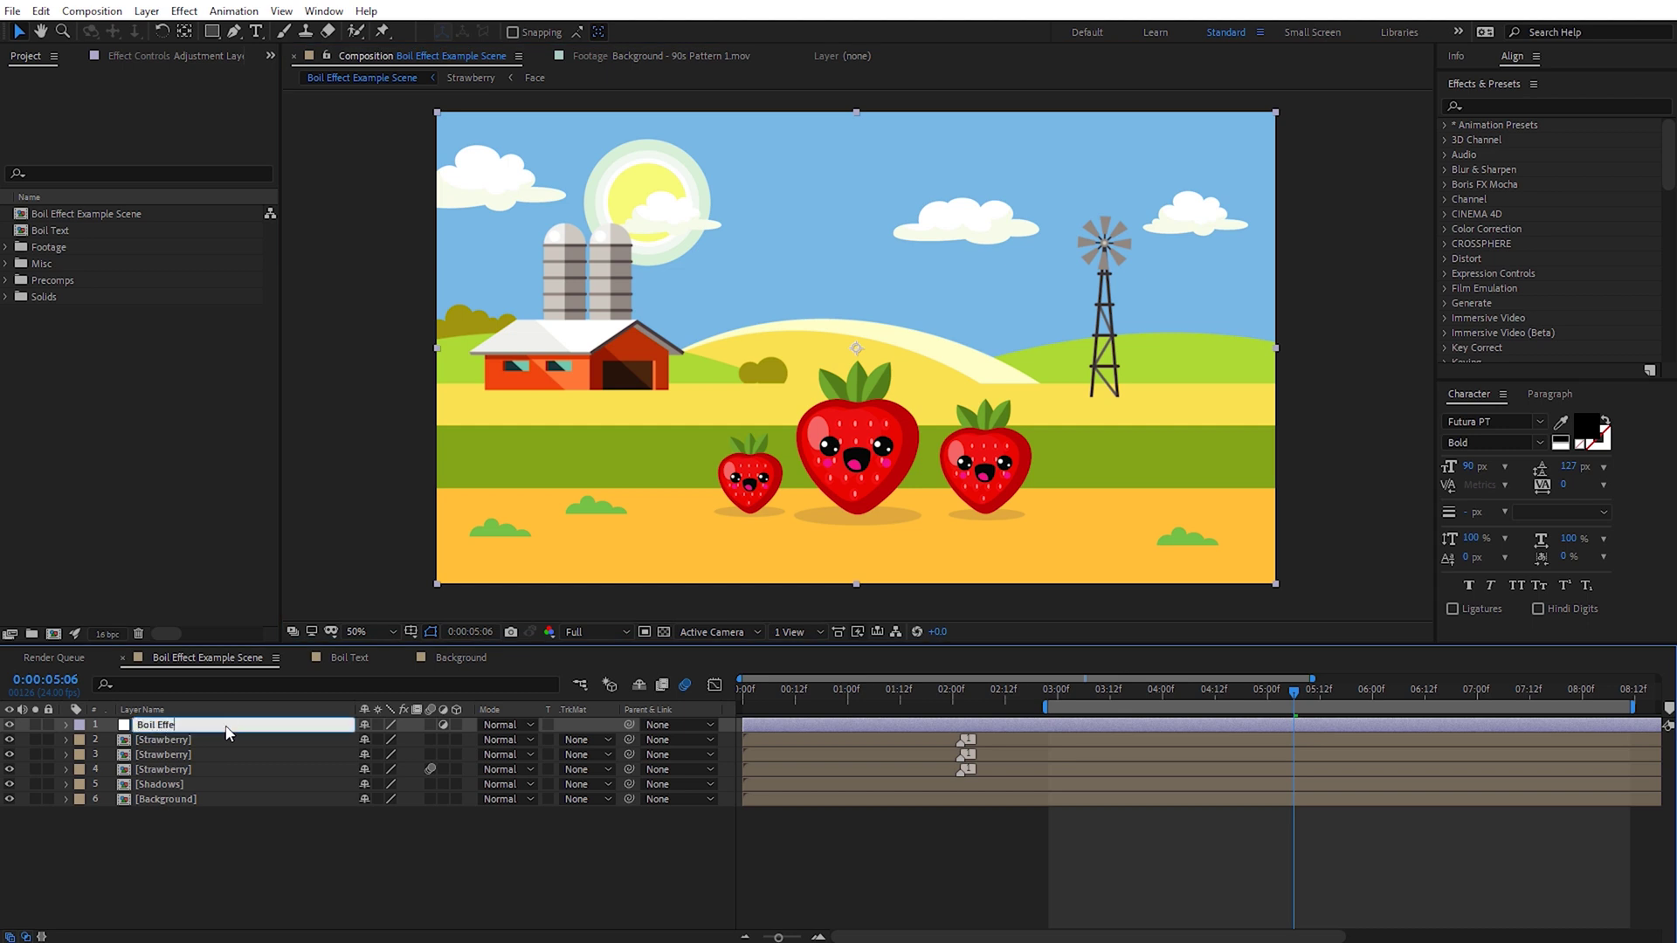
key(Return)
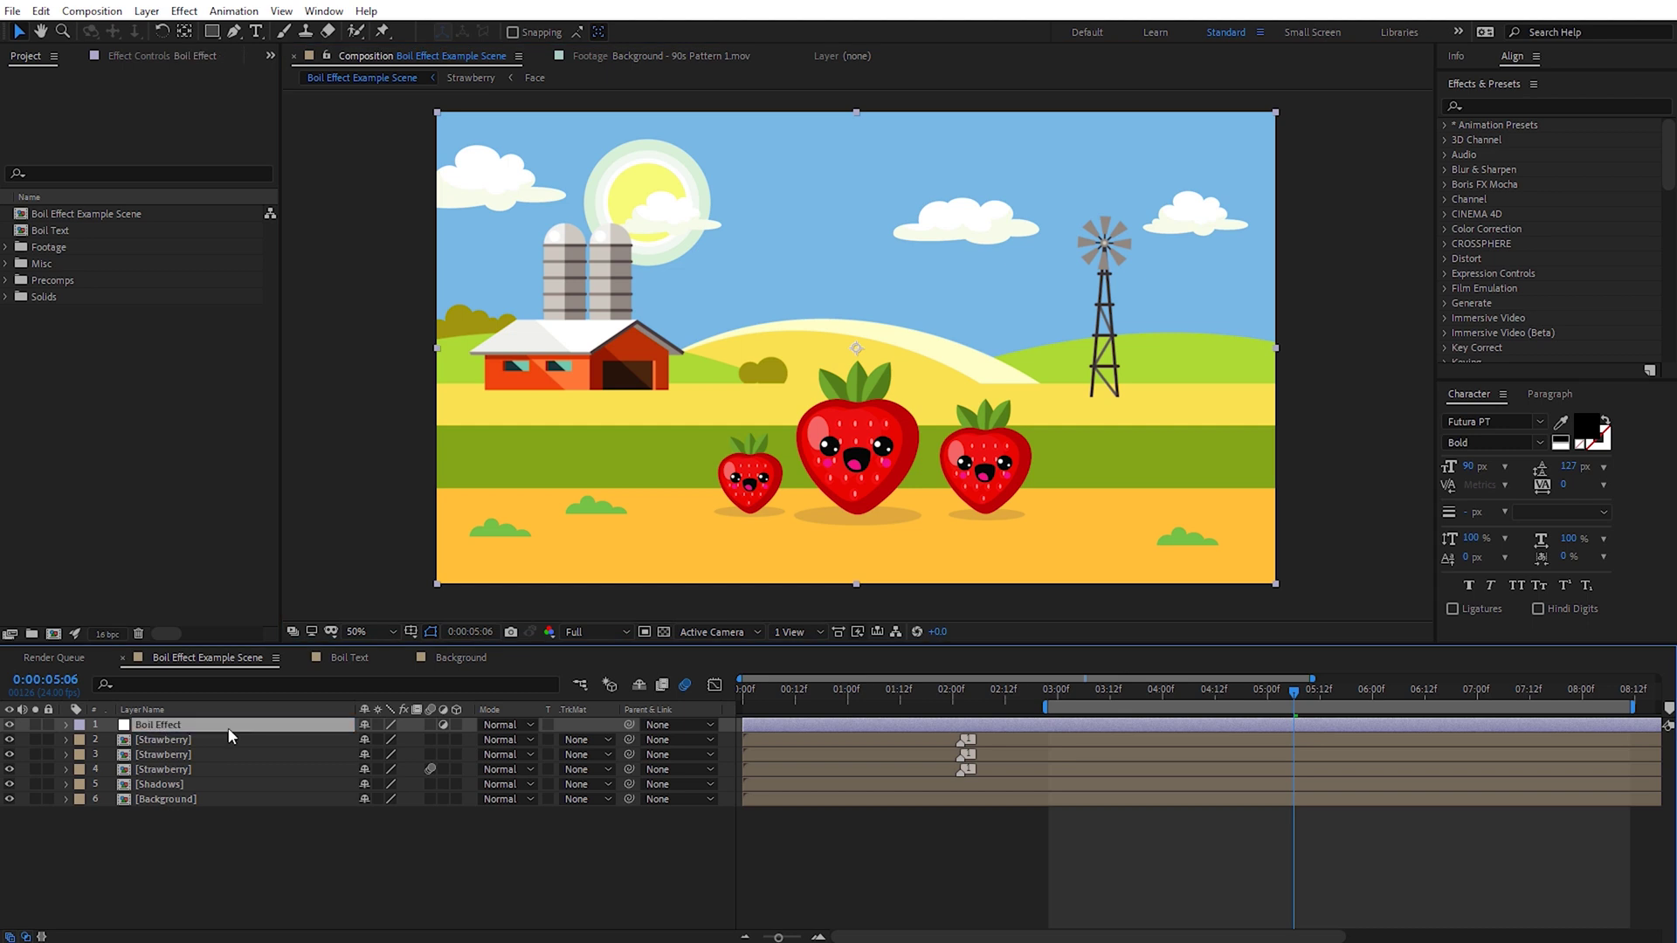
Apply the Turbulent Displace effect to the Boil Effect layer with an amount of 10 and a size of 20.
click(184, 15)
mouse_move(422, 254)
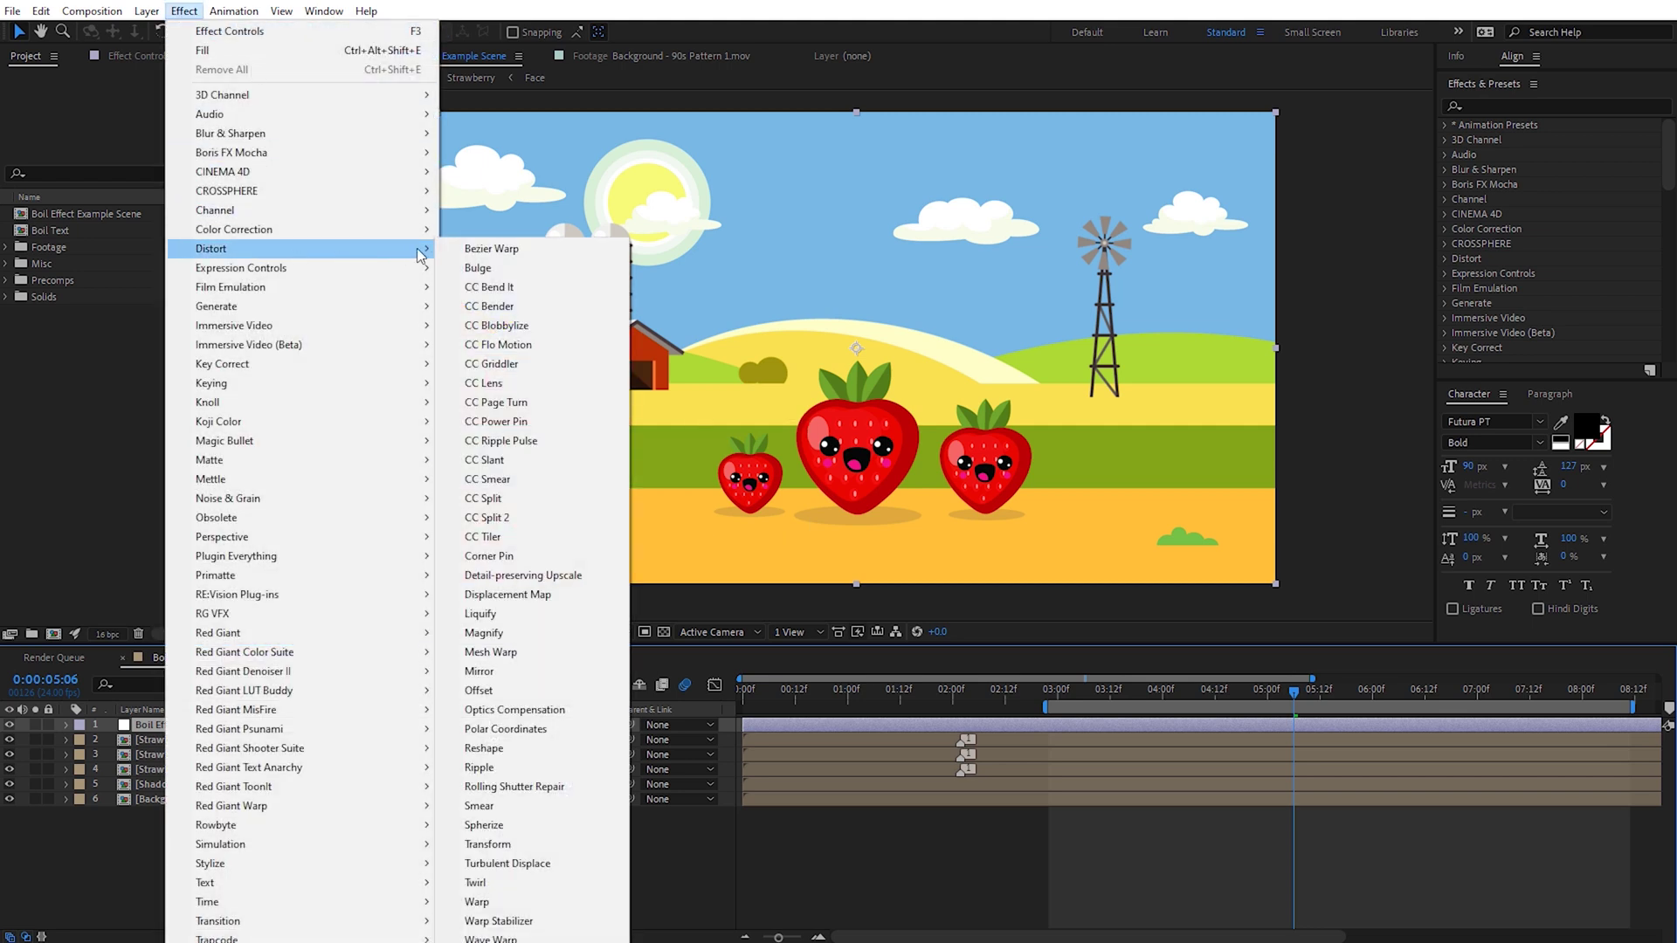
click(533, 865)
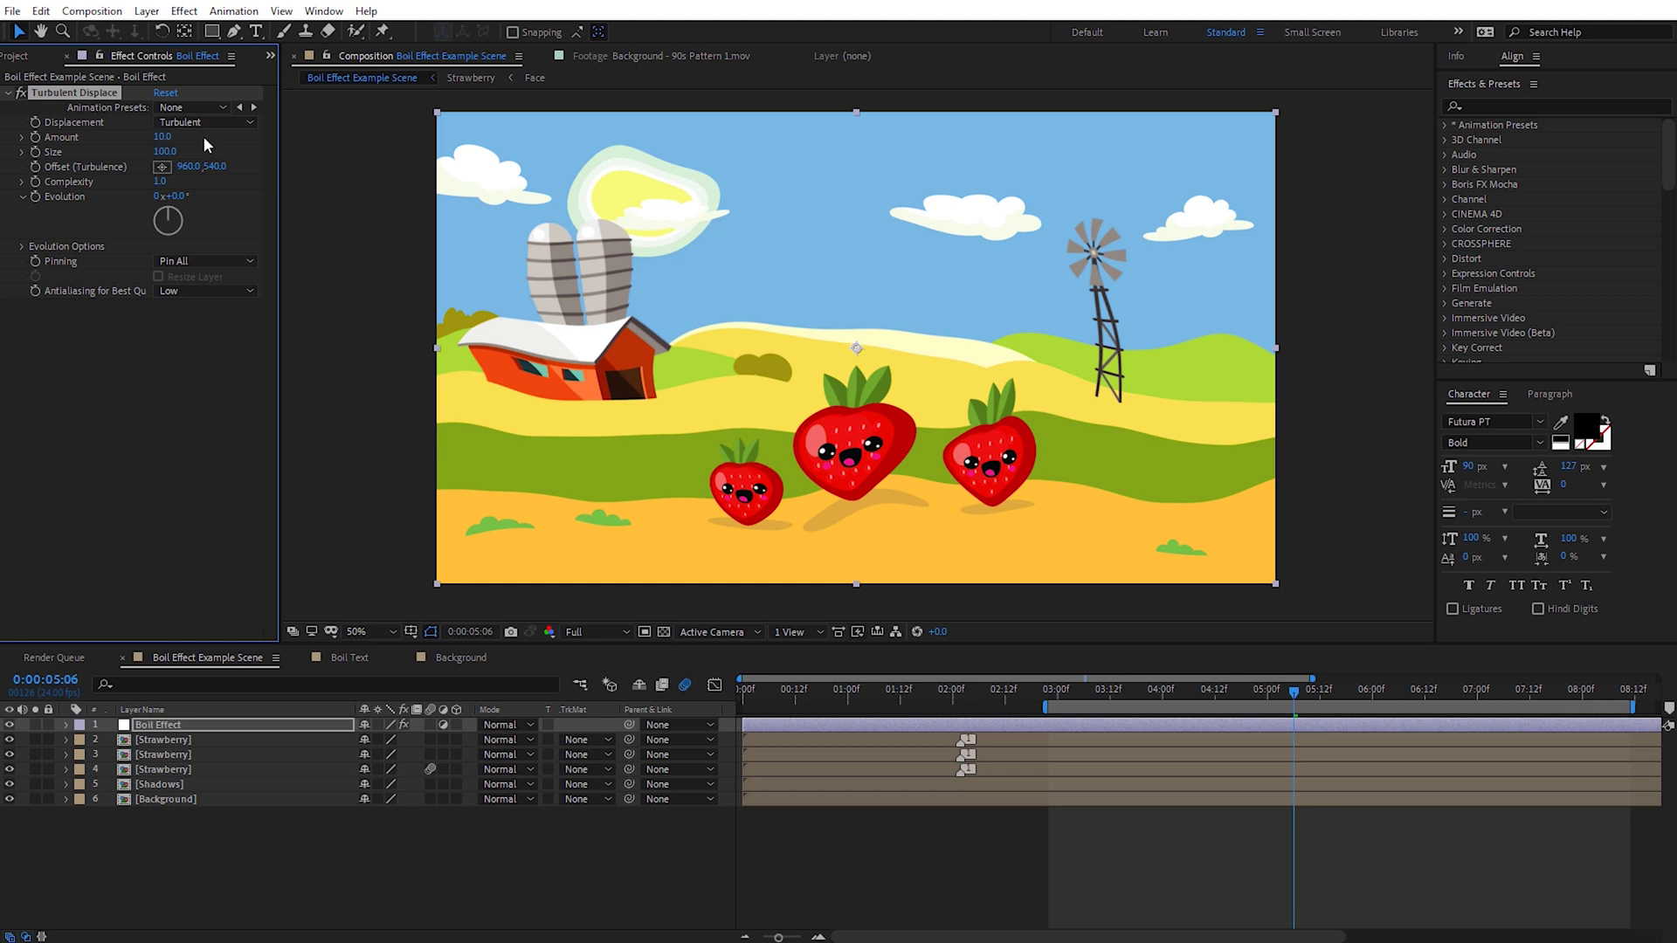
key(Return)
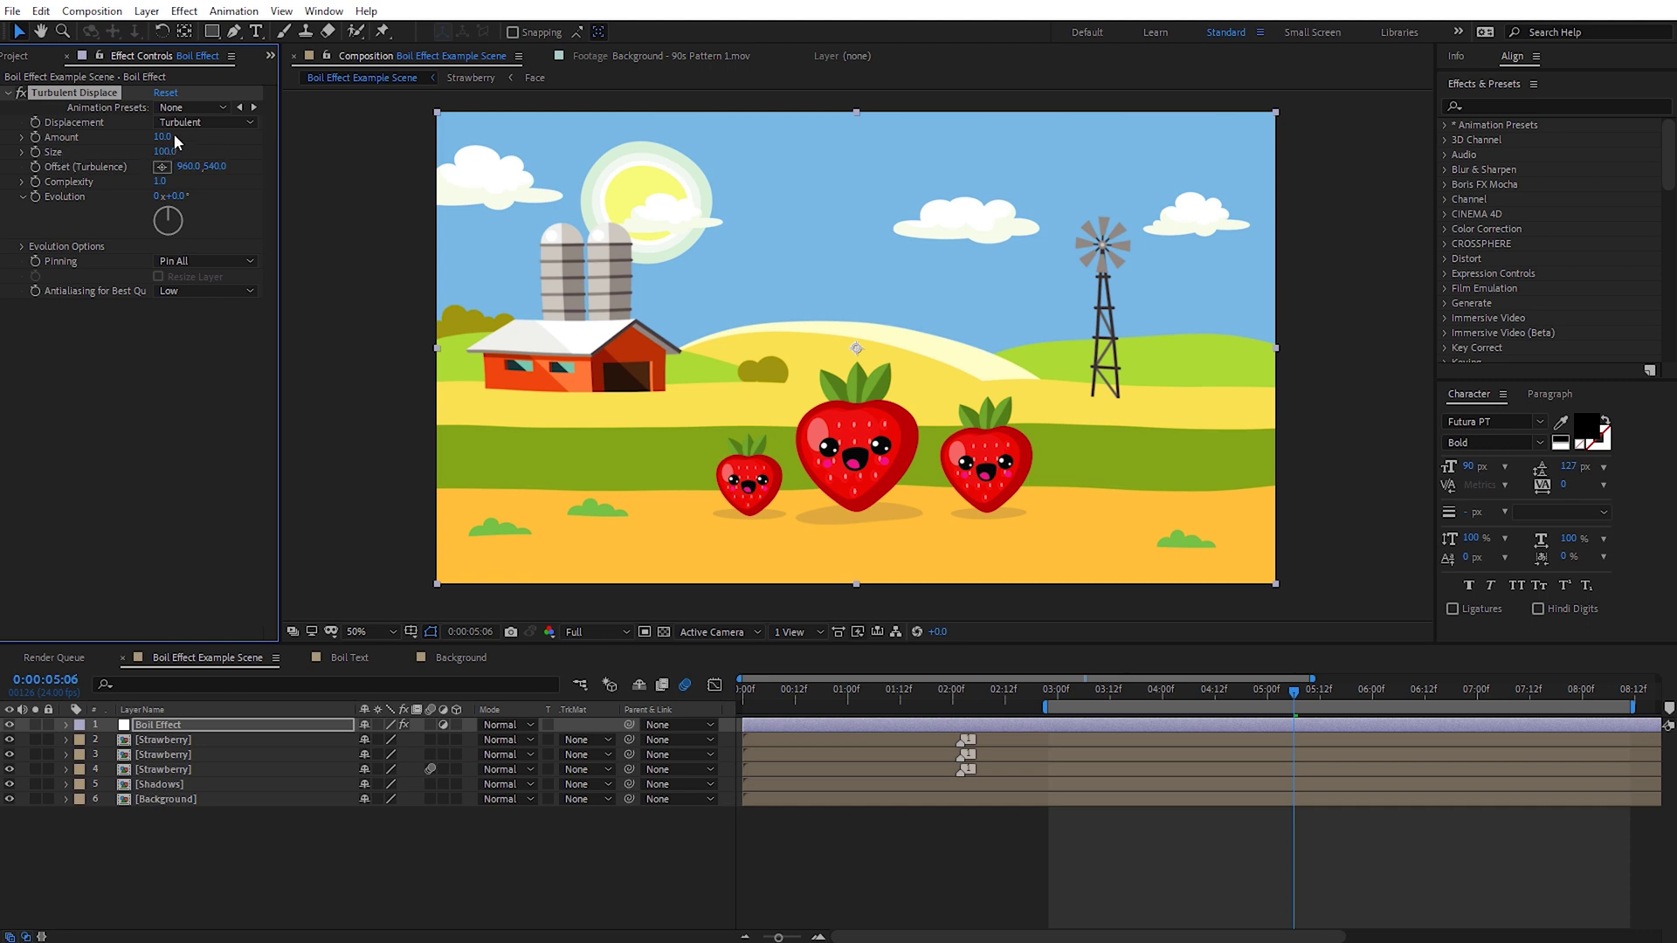
click(173, 151)
text(20)
key(Return)
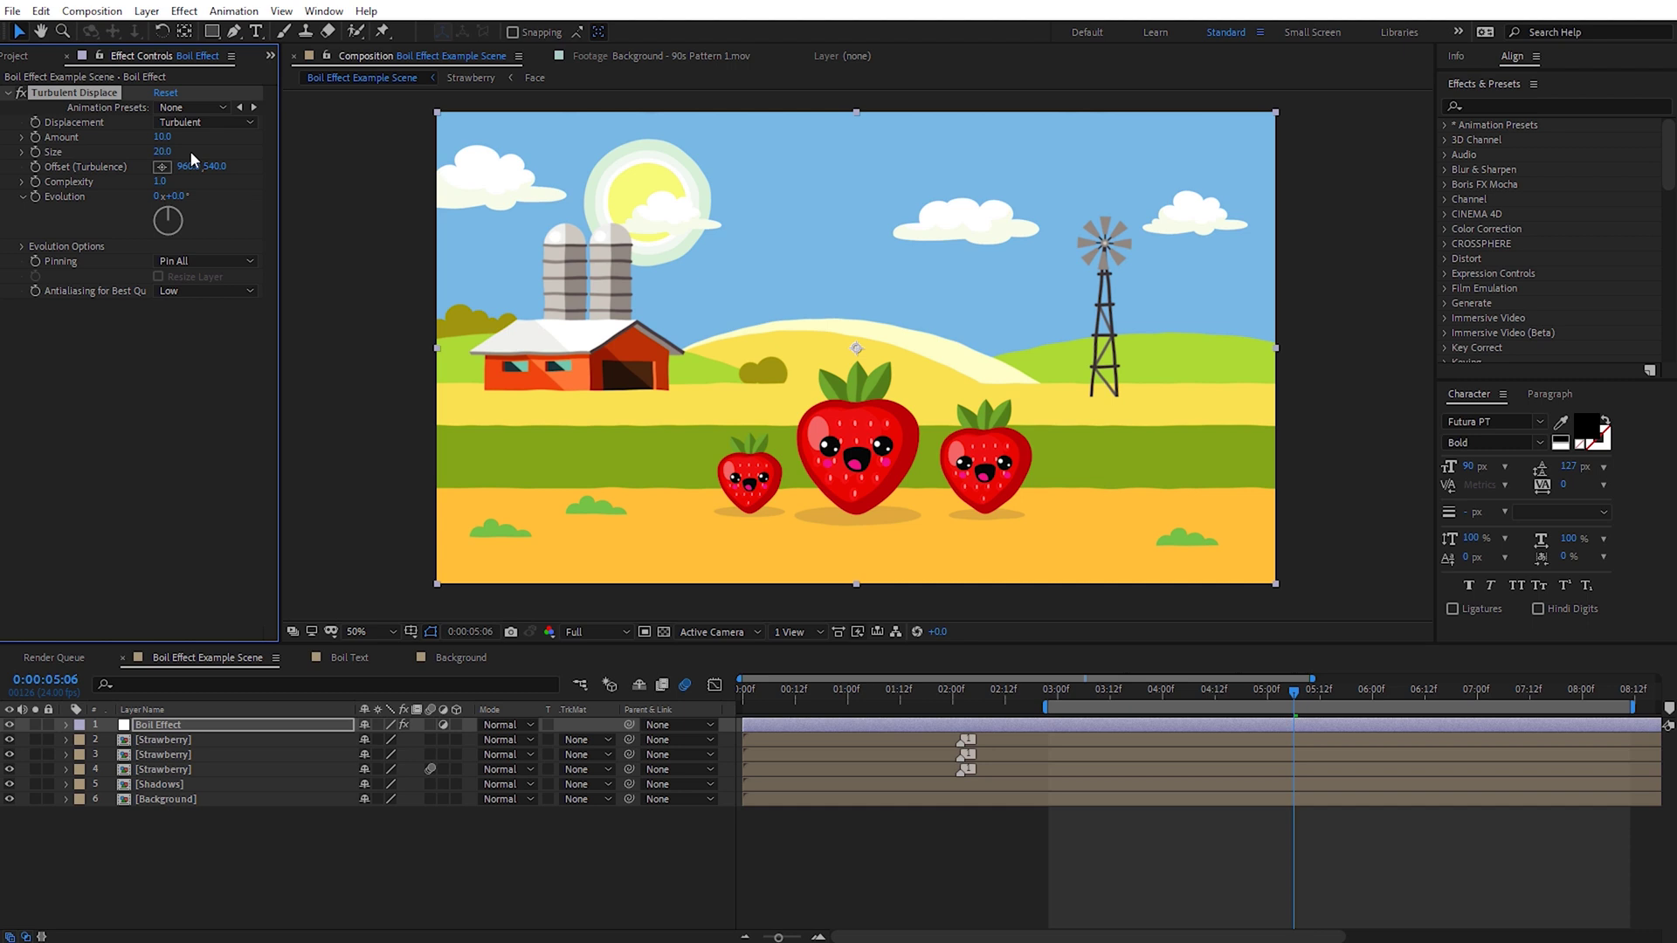
Compare the strawberries' edges up close with Turbulent Displace switched off and on.
scroll(830, 349, up, 2)
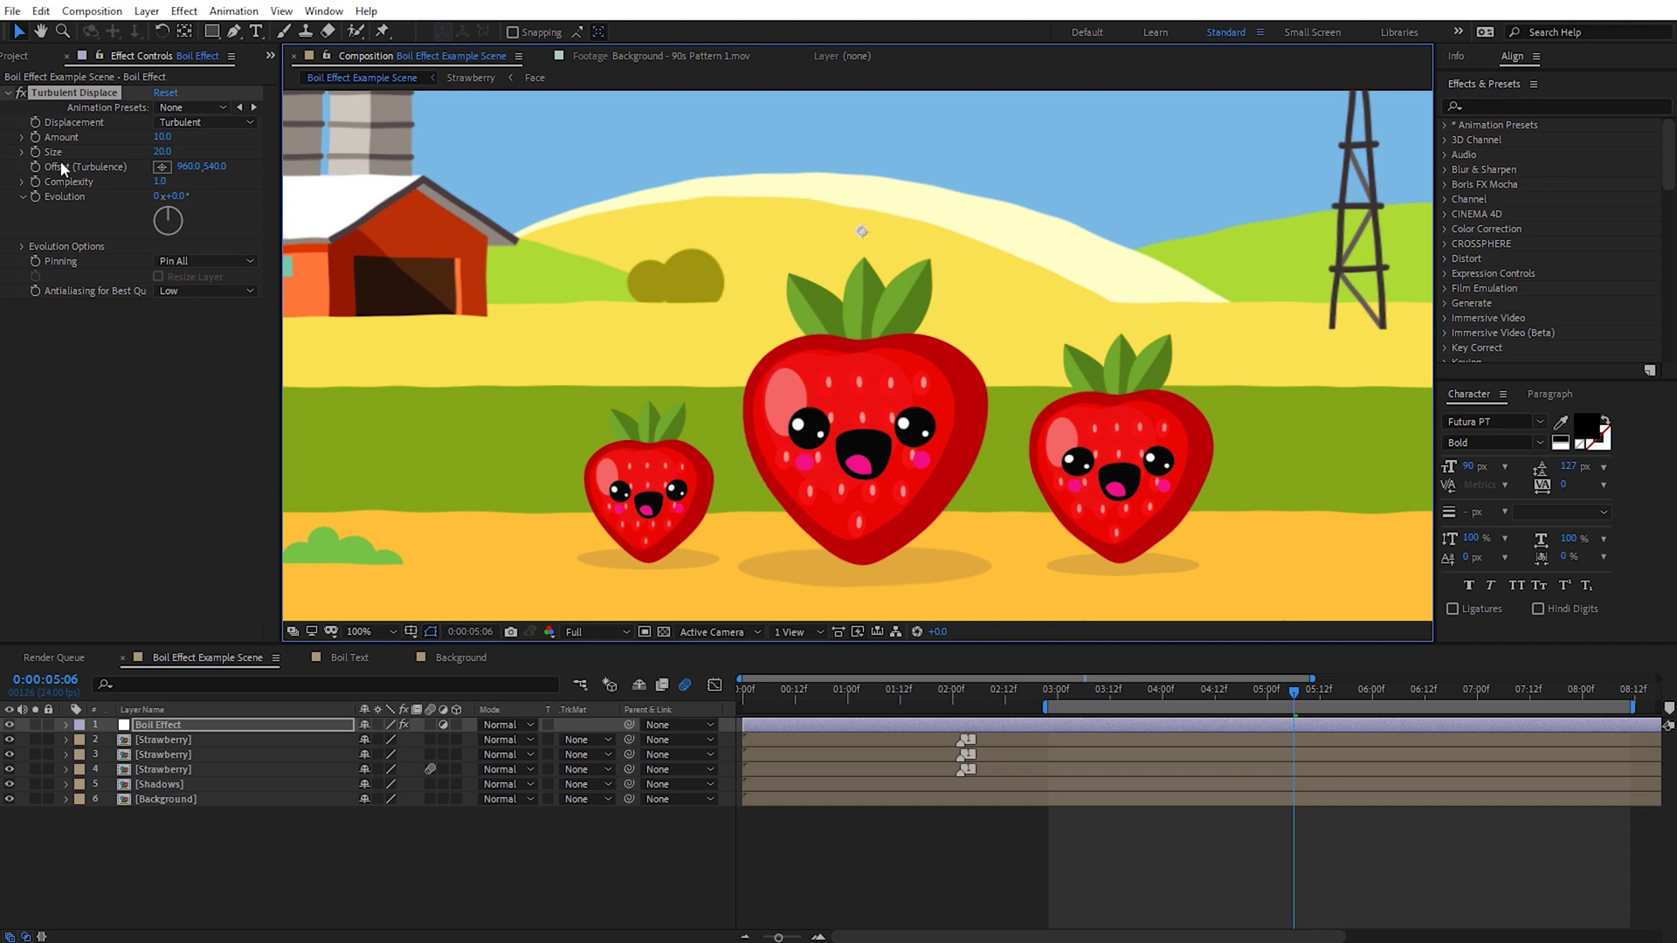
click(20, 93)
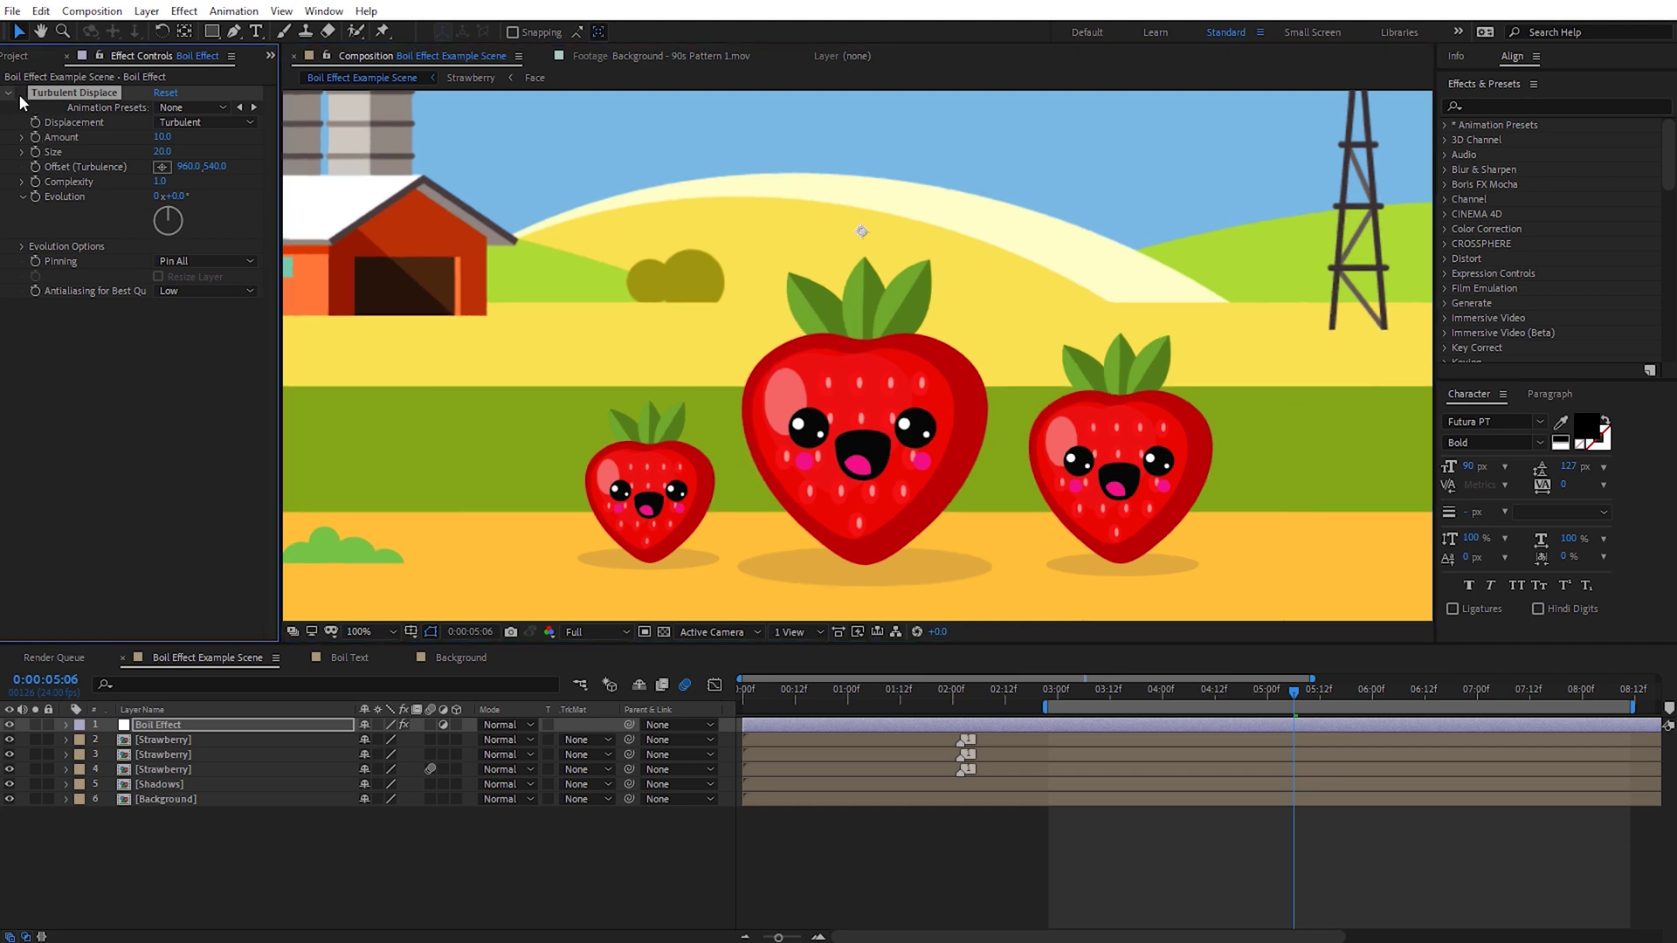
click(20, 93)
click(20, 93)
click(20, 93)
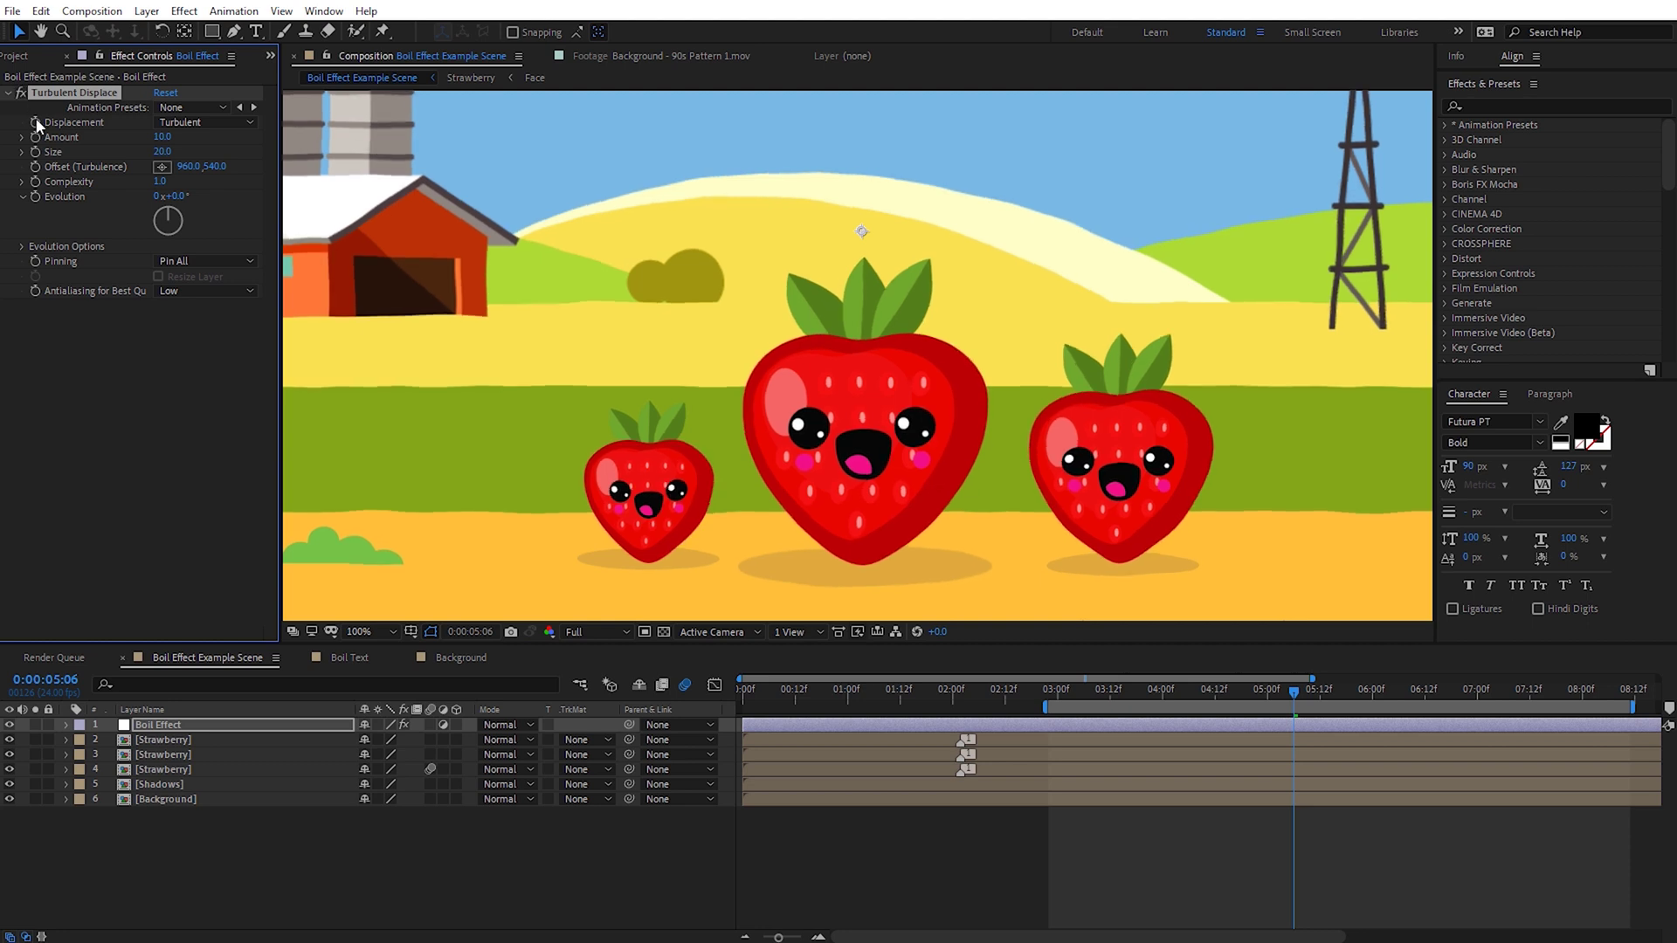
Set the evolution of Turbulent Displace to 1x+50°.
drag(166, 197, 265, 200)
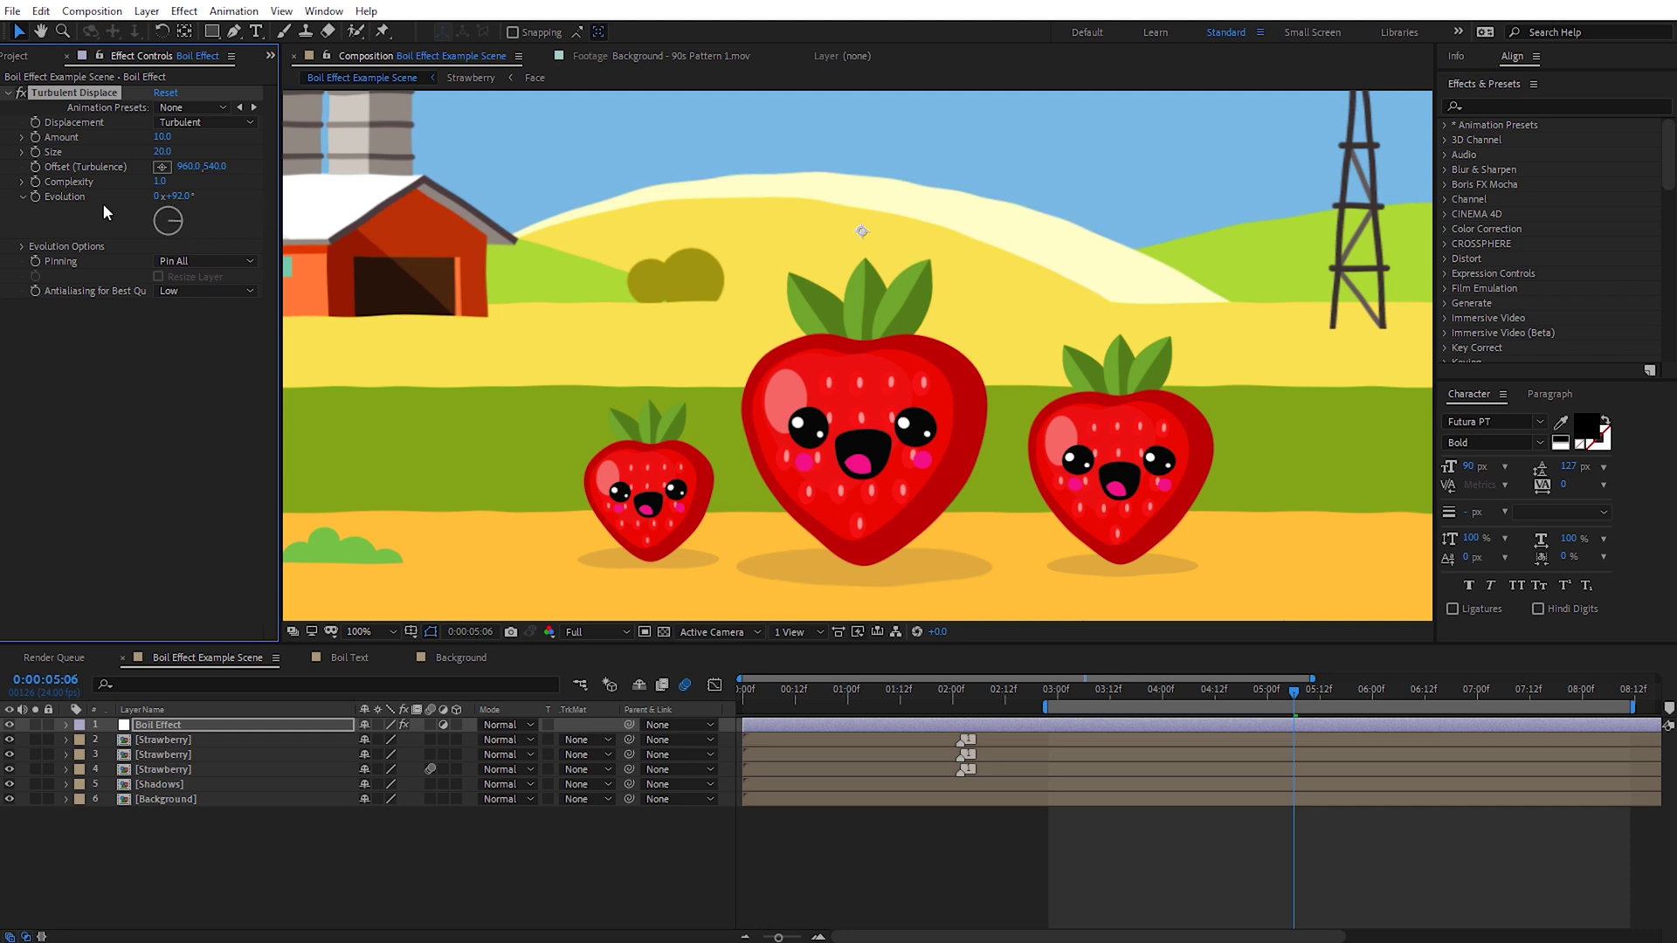
drag(173, 196, 479, 248)
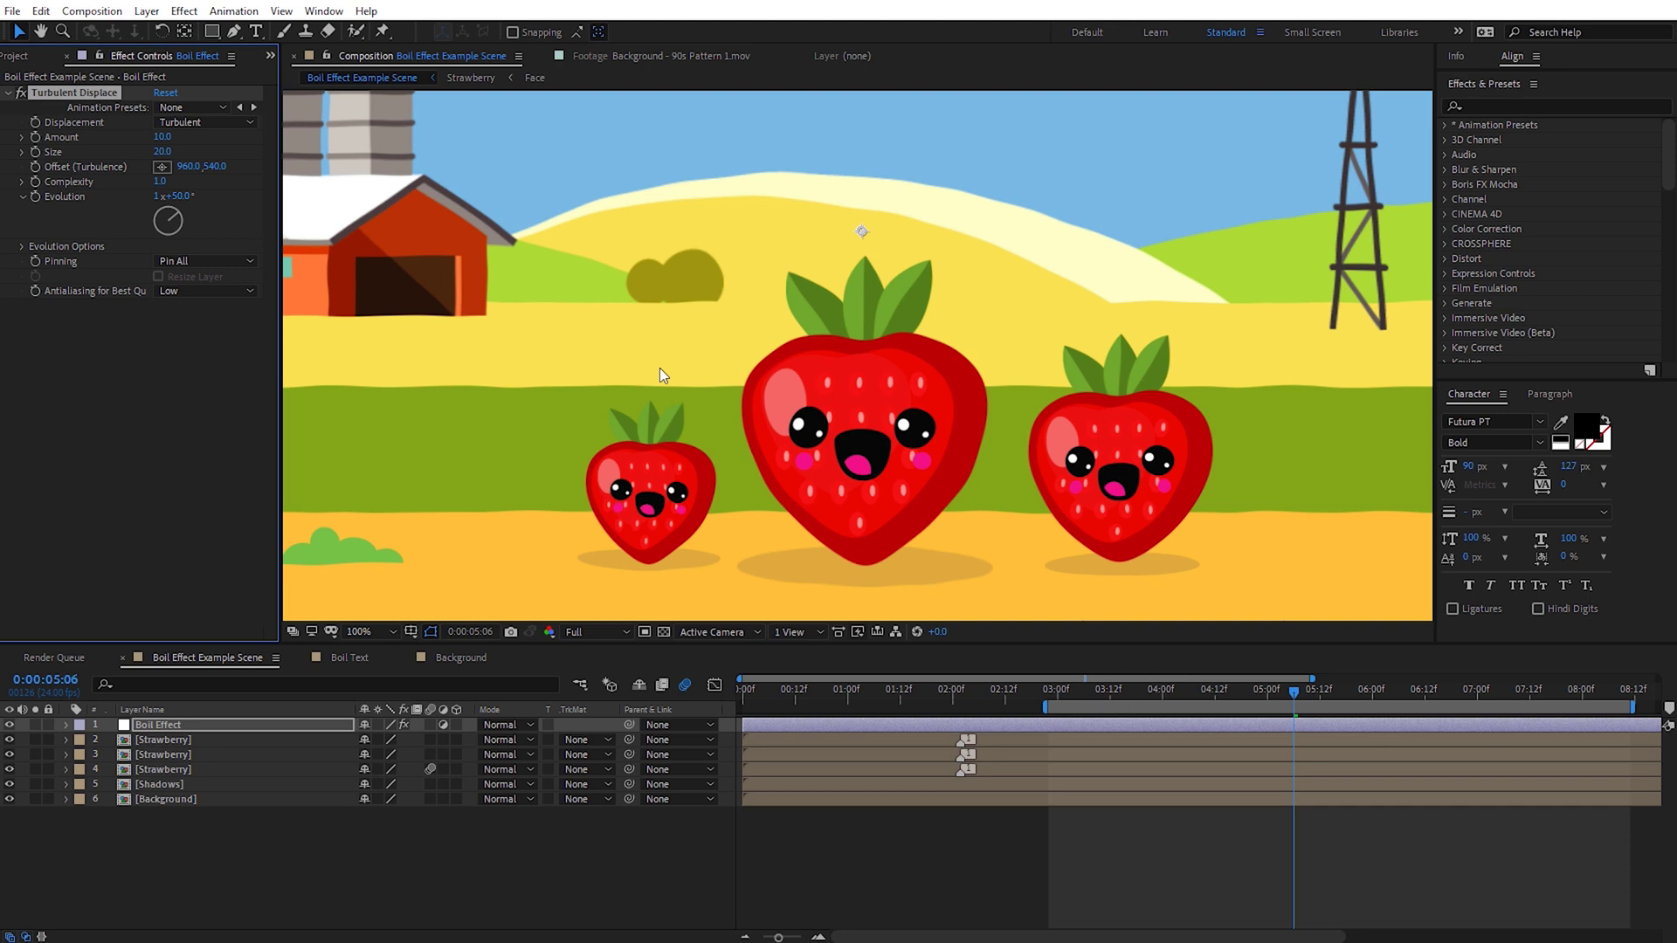
scroll(659, 369, down, 2)
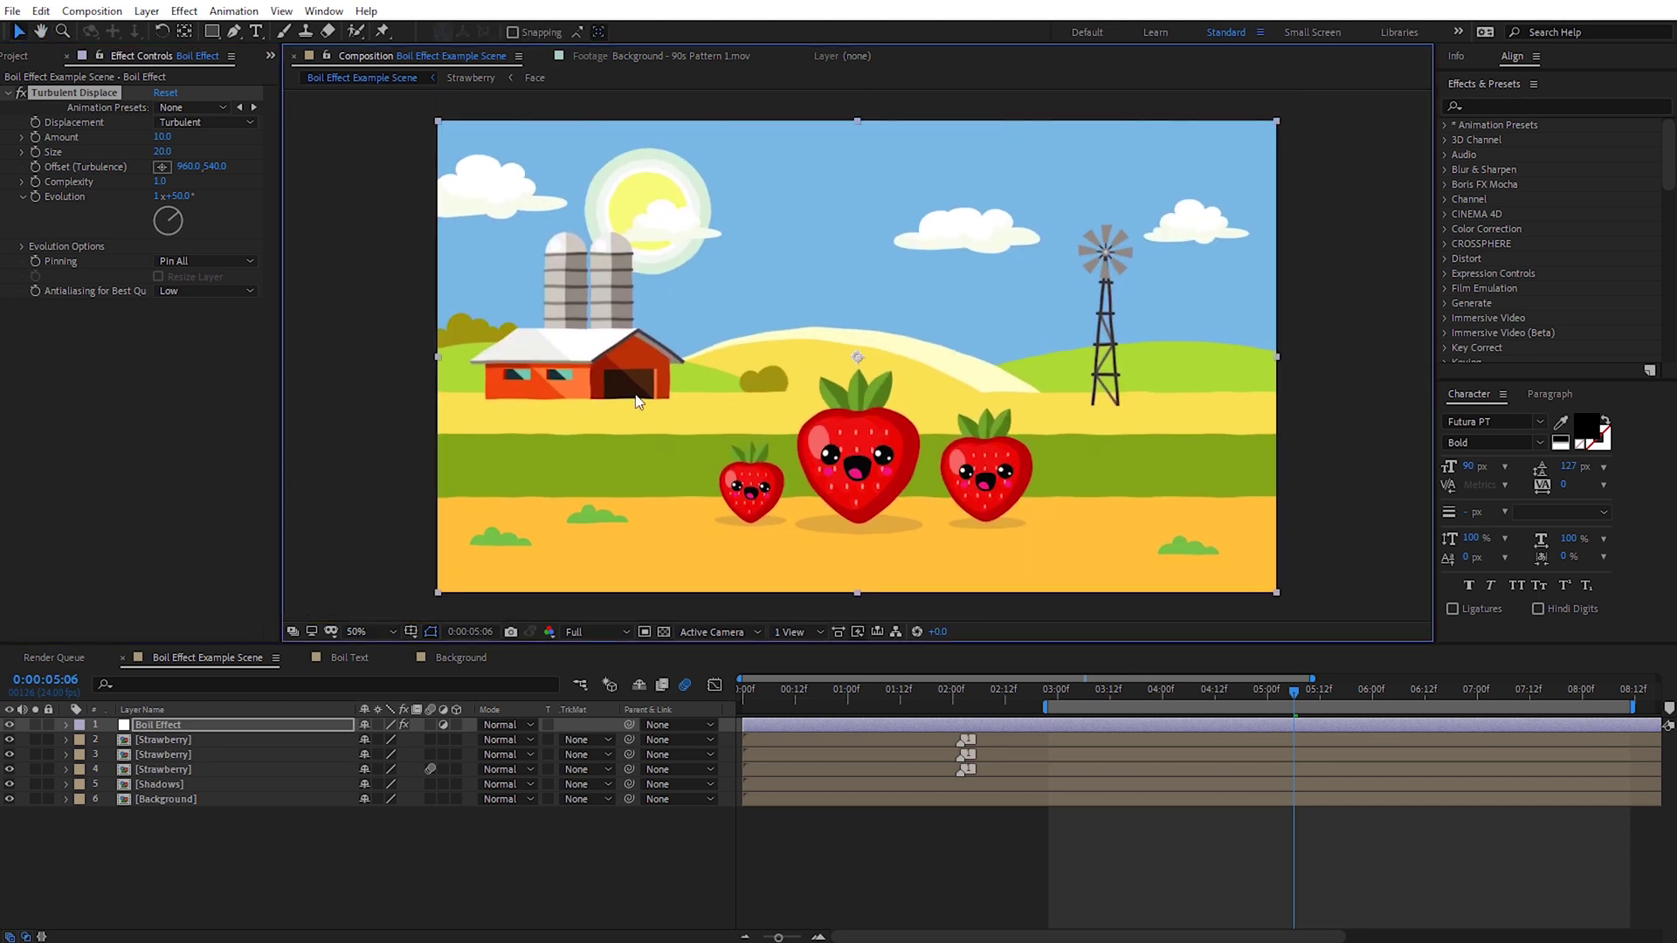
Set the Random Seed in the effect's evolution options to 450 and scrub the animation, stopping at 0:00:01:06.
click(22, 246)
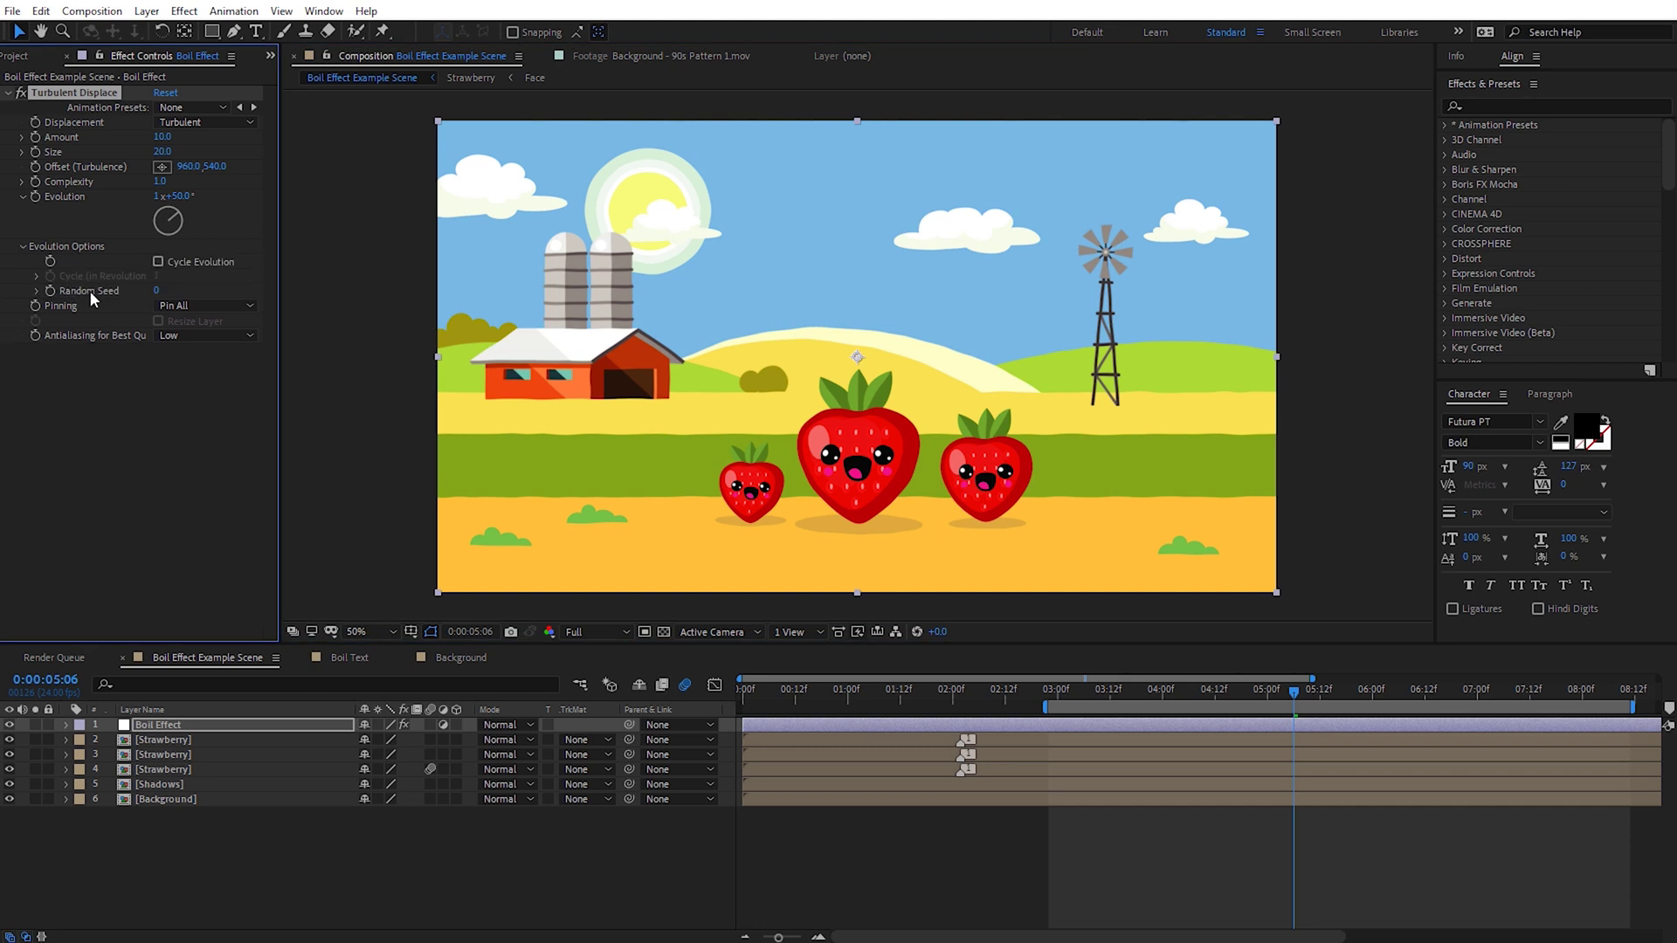
click(156, 290)
text(80)
key(Return)
drag(166, 290, 200, 294)
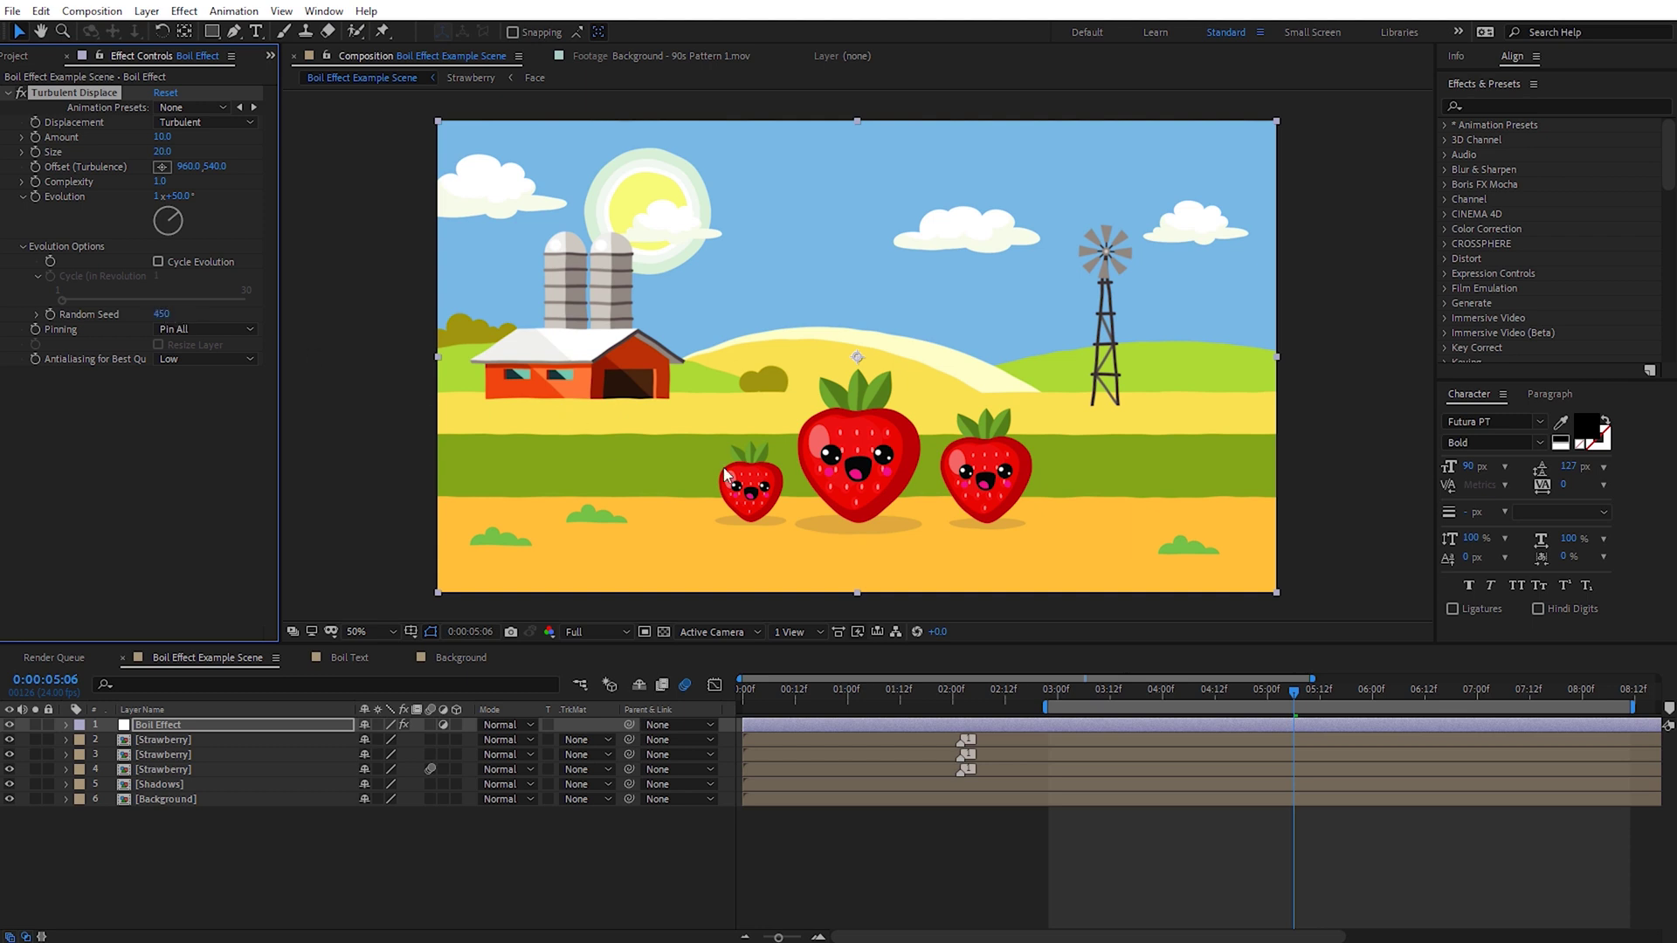
drag(1297, 700, 844, 694)
drag(783, 694, 876, 694)
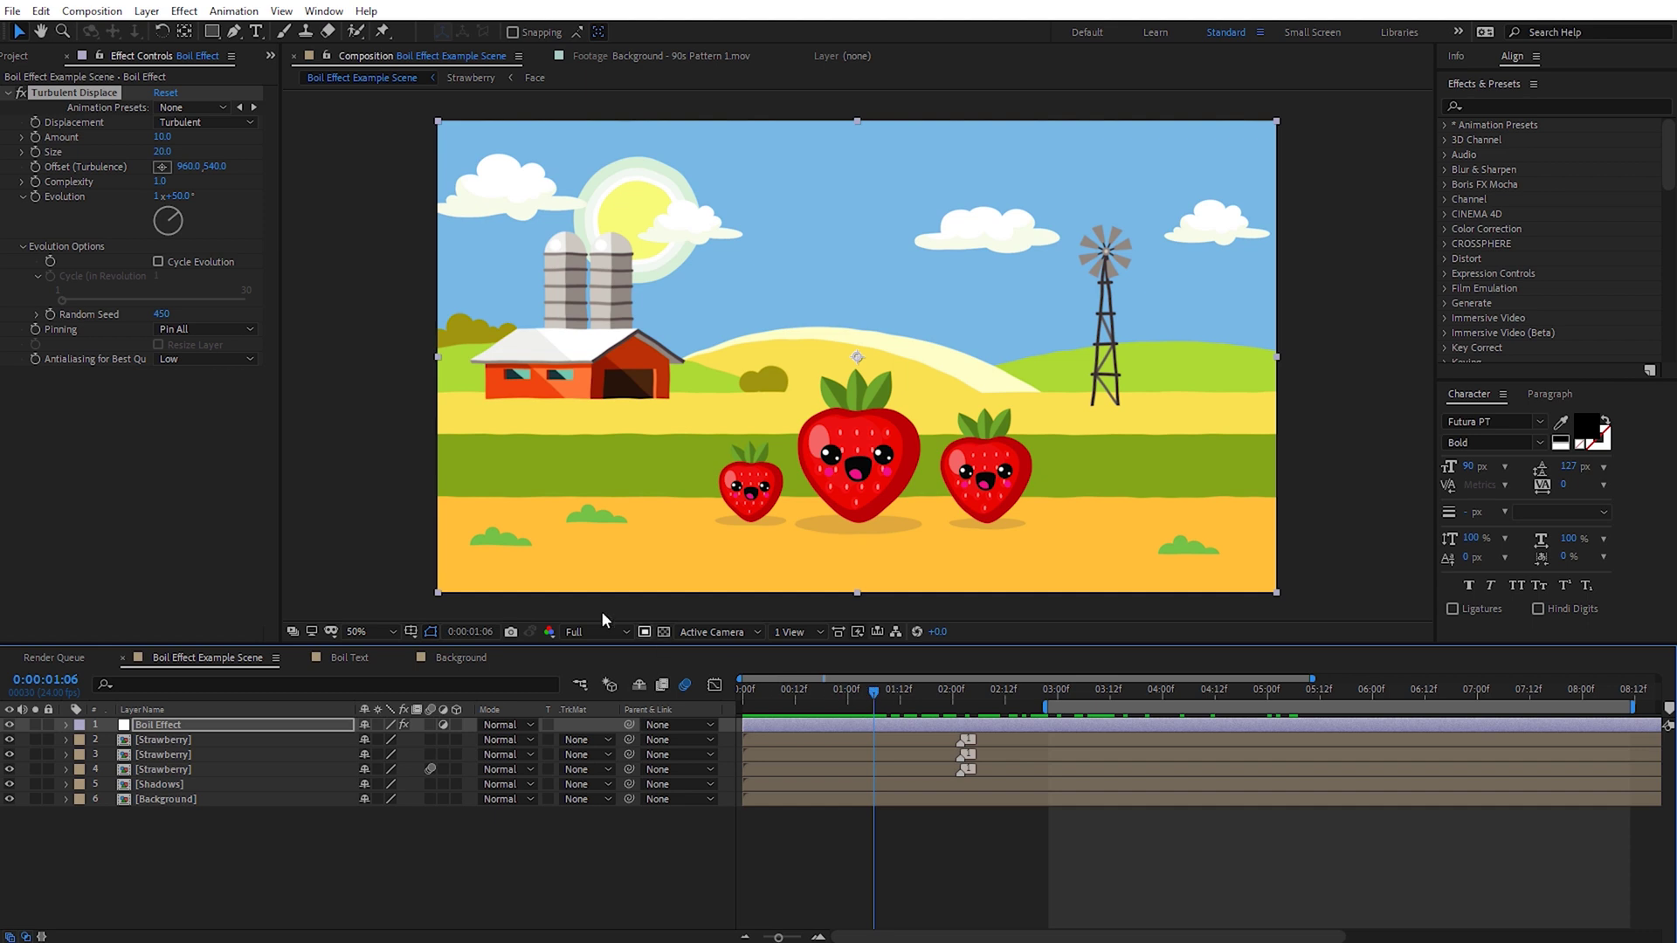
Add an expression to Random Seed using the global posterizeTime function with 4 frames per second.
alt+click(49, 315)
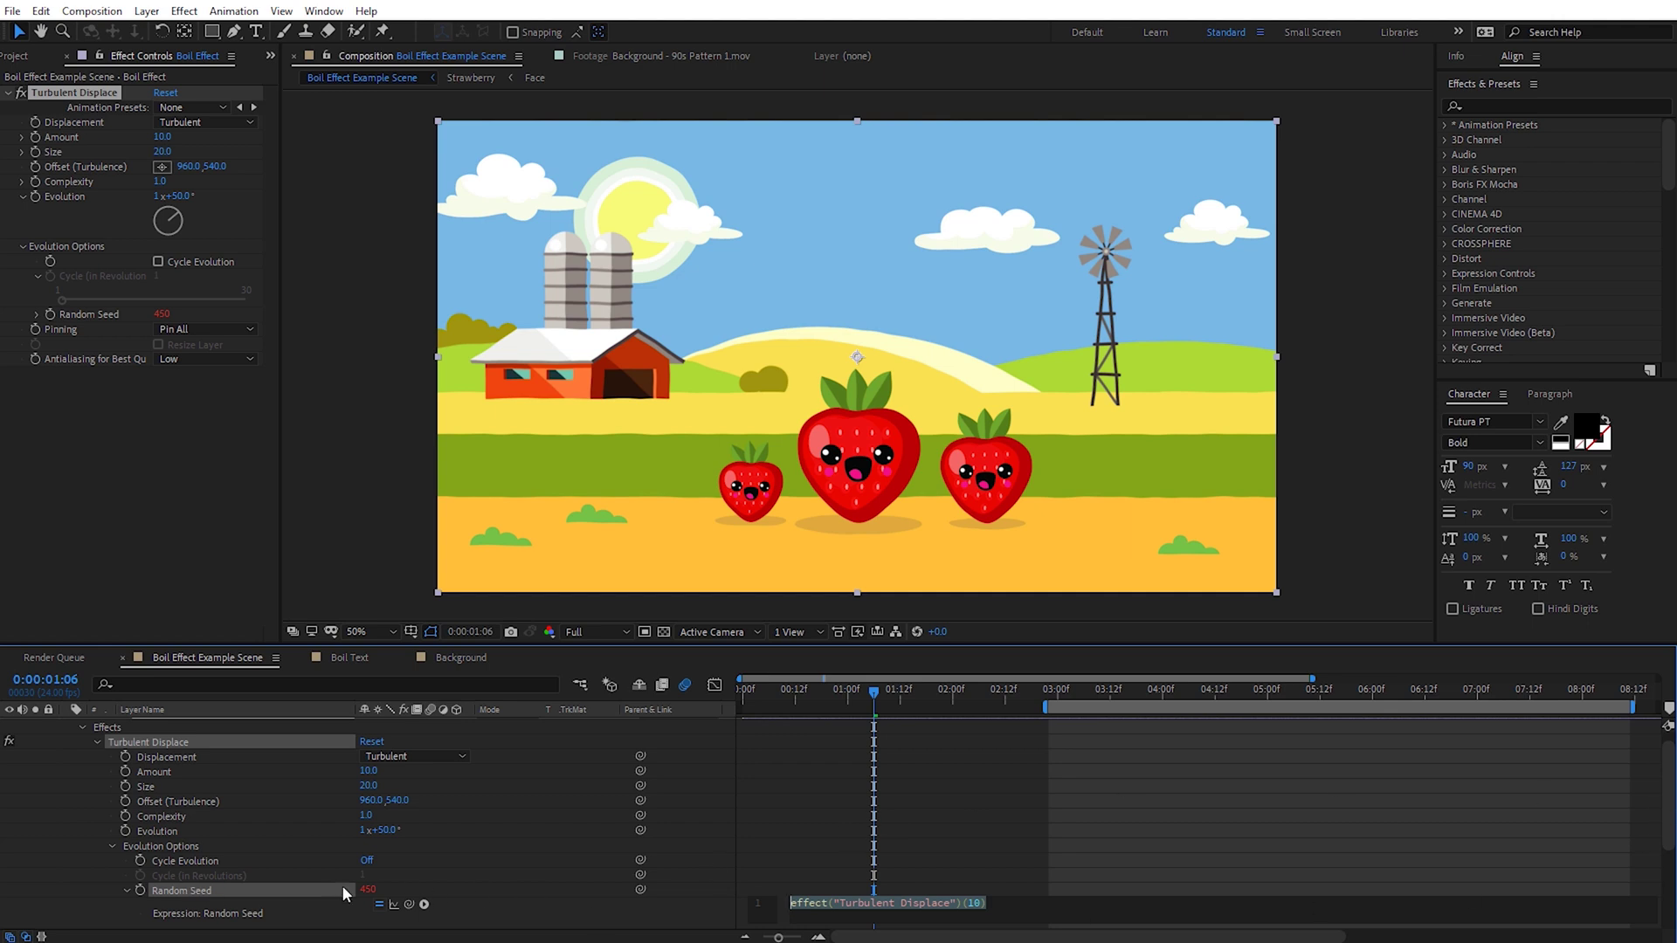
drag(1670, 758, 1670, 786)
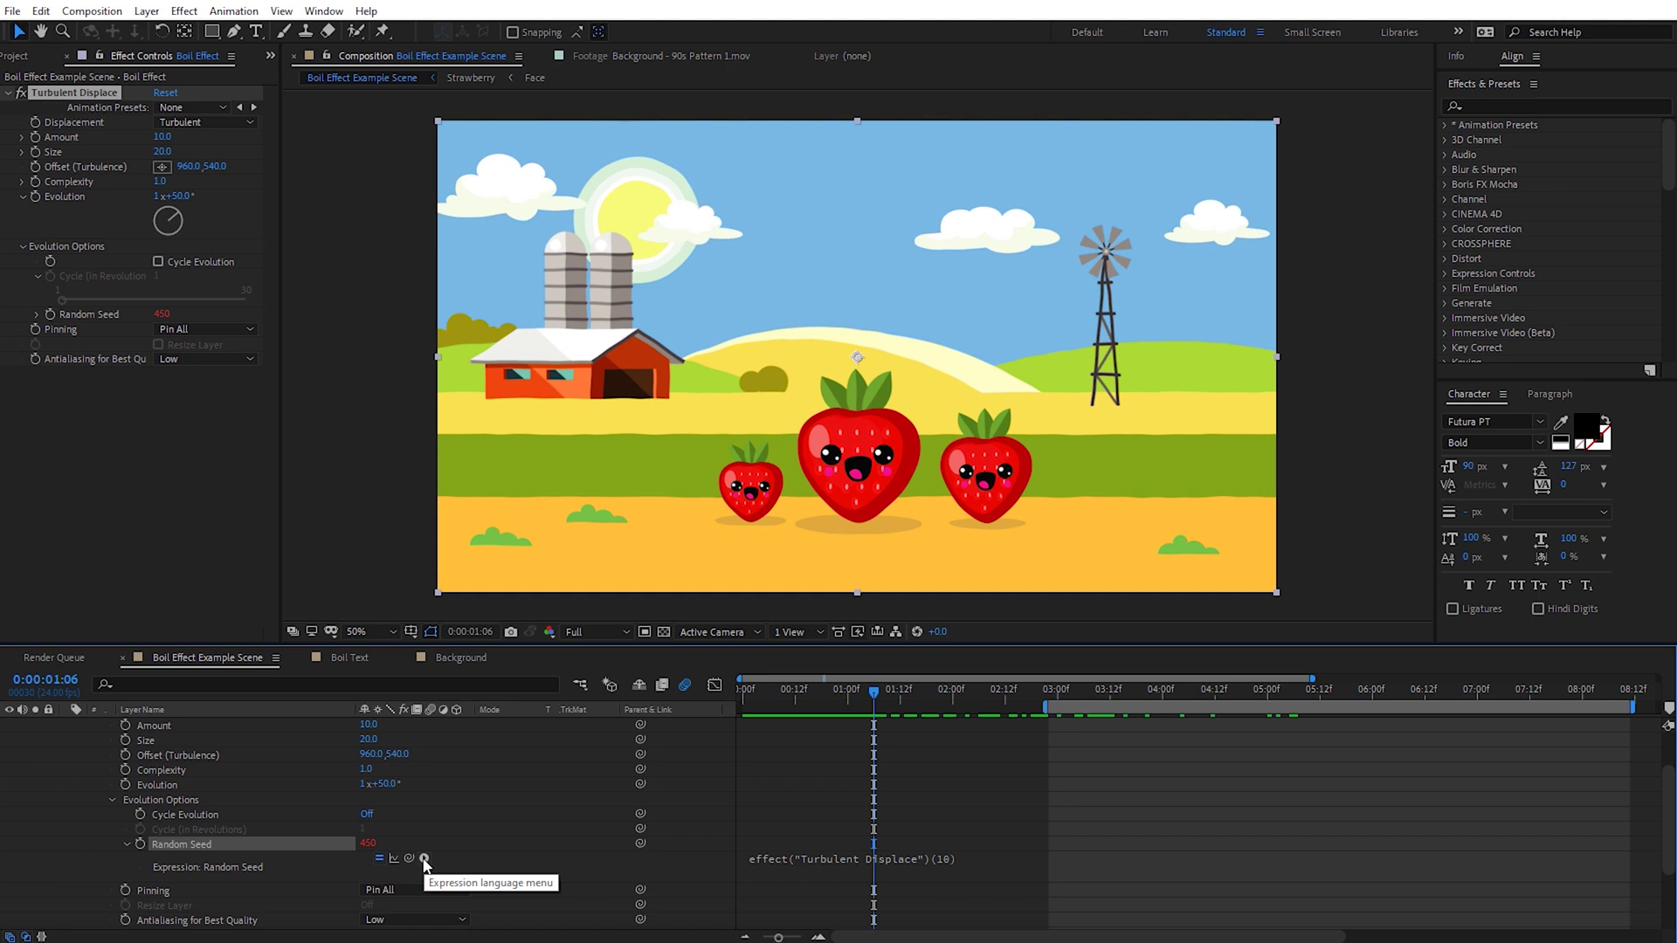
click(424, 859)
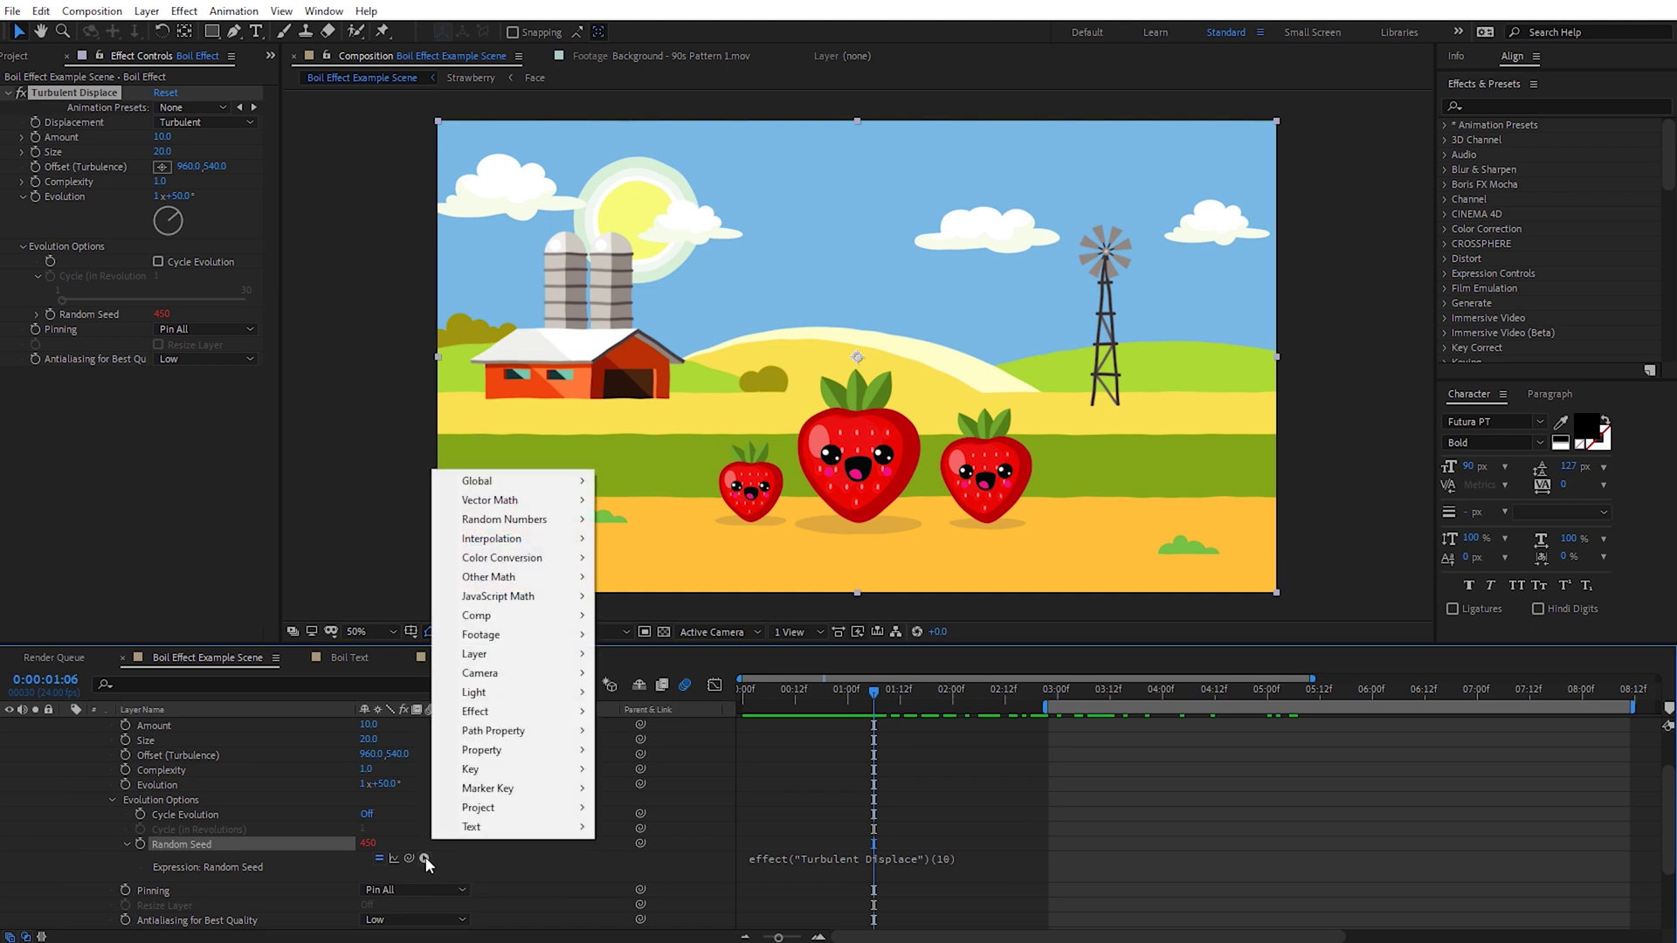
mouse_move(541, 483)
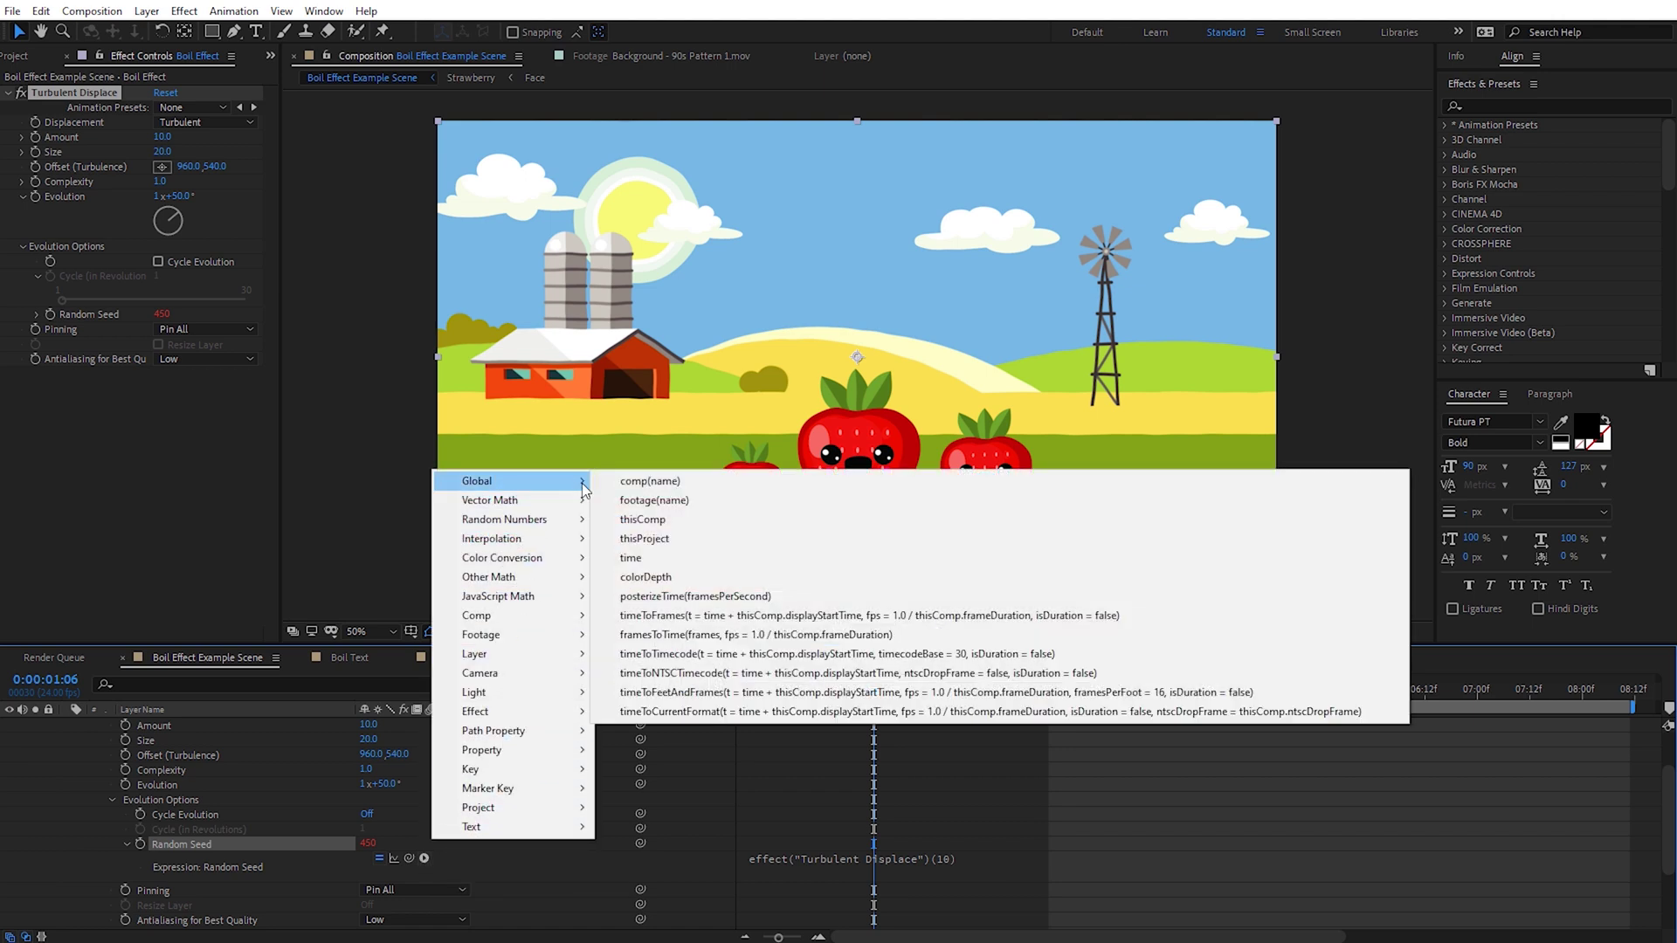
click(674, 597)
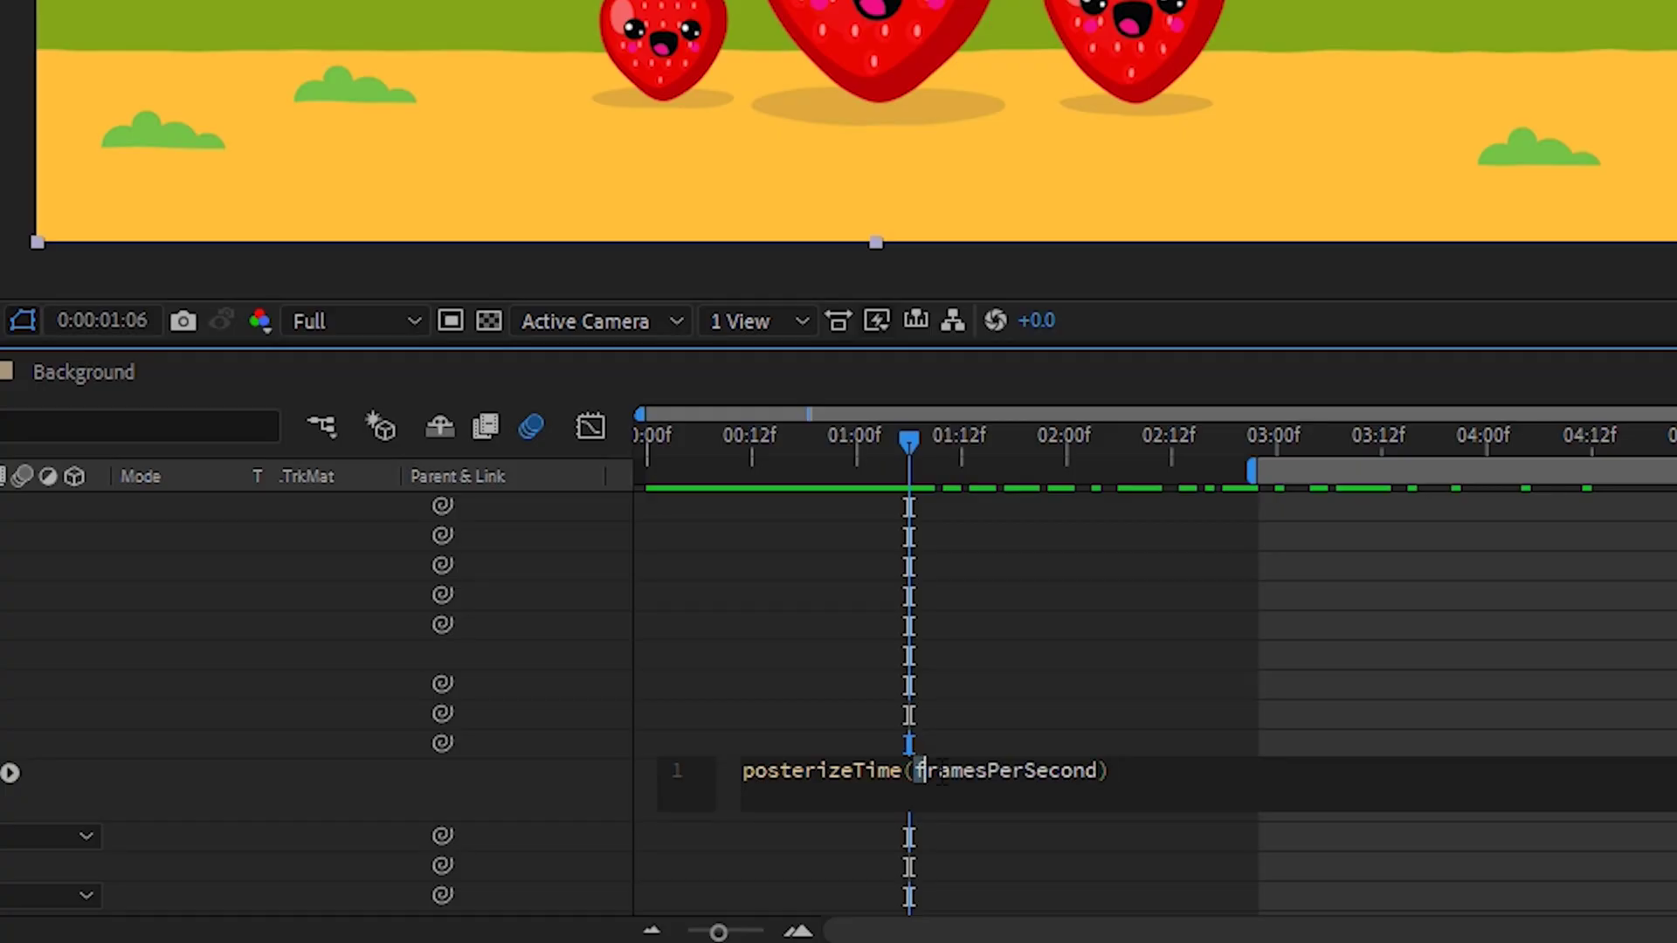
drag(876, 857, 963, 863)
drag(1088, 780, 1097, 769)
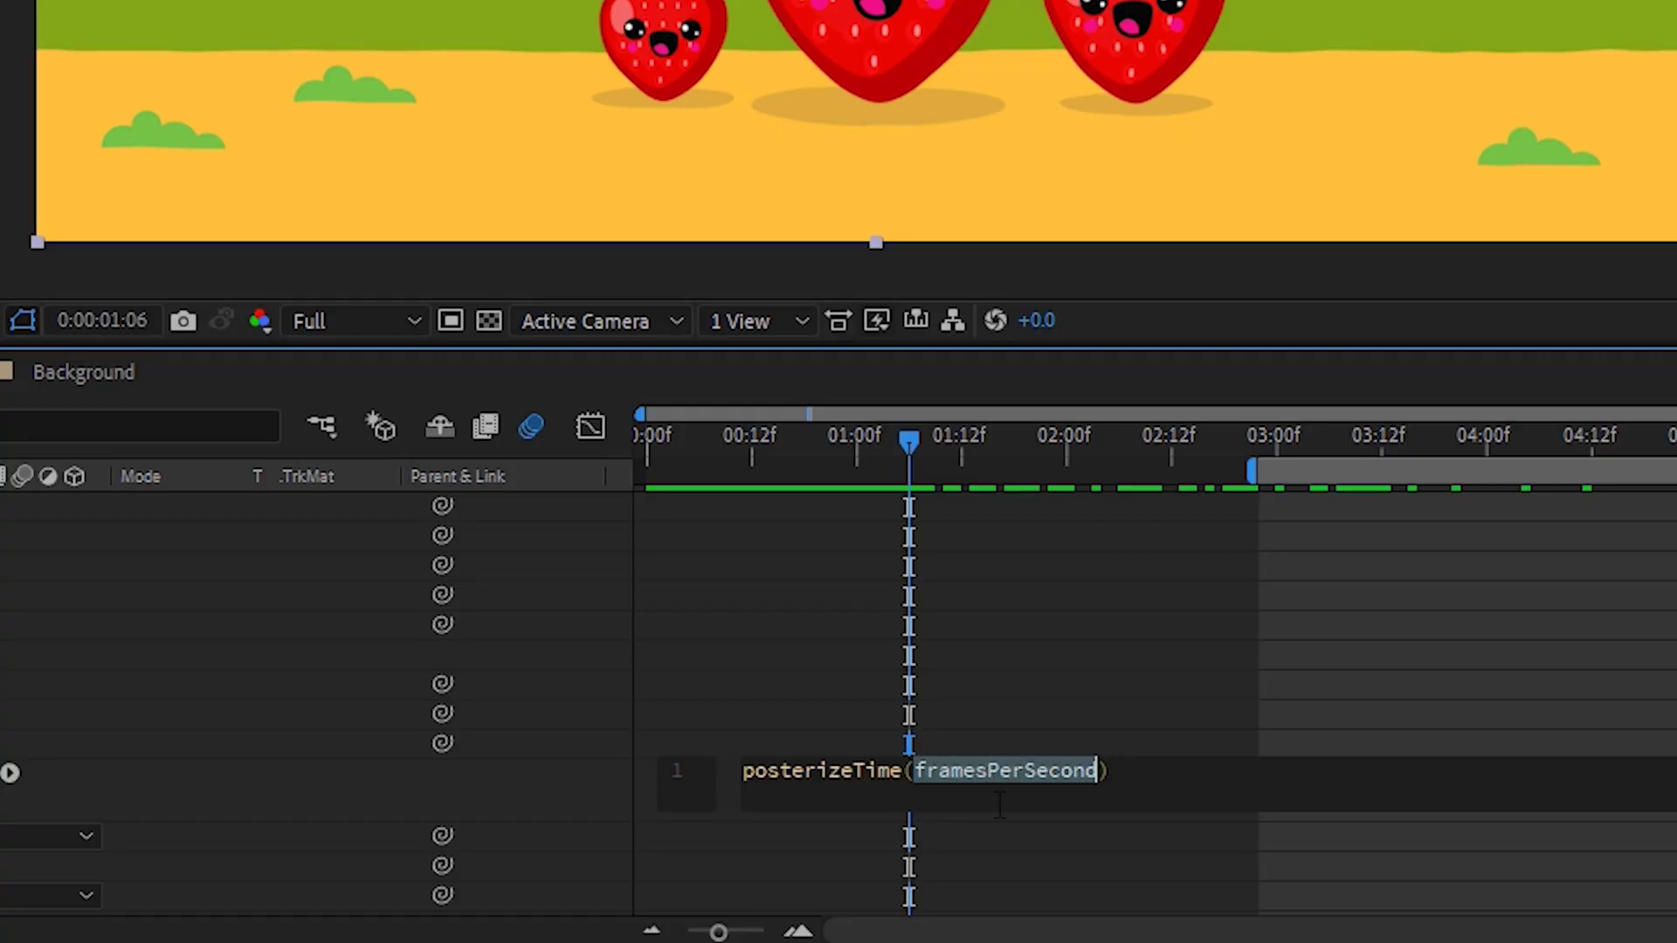
text(4)
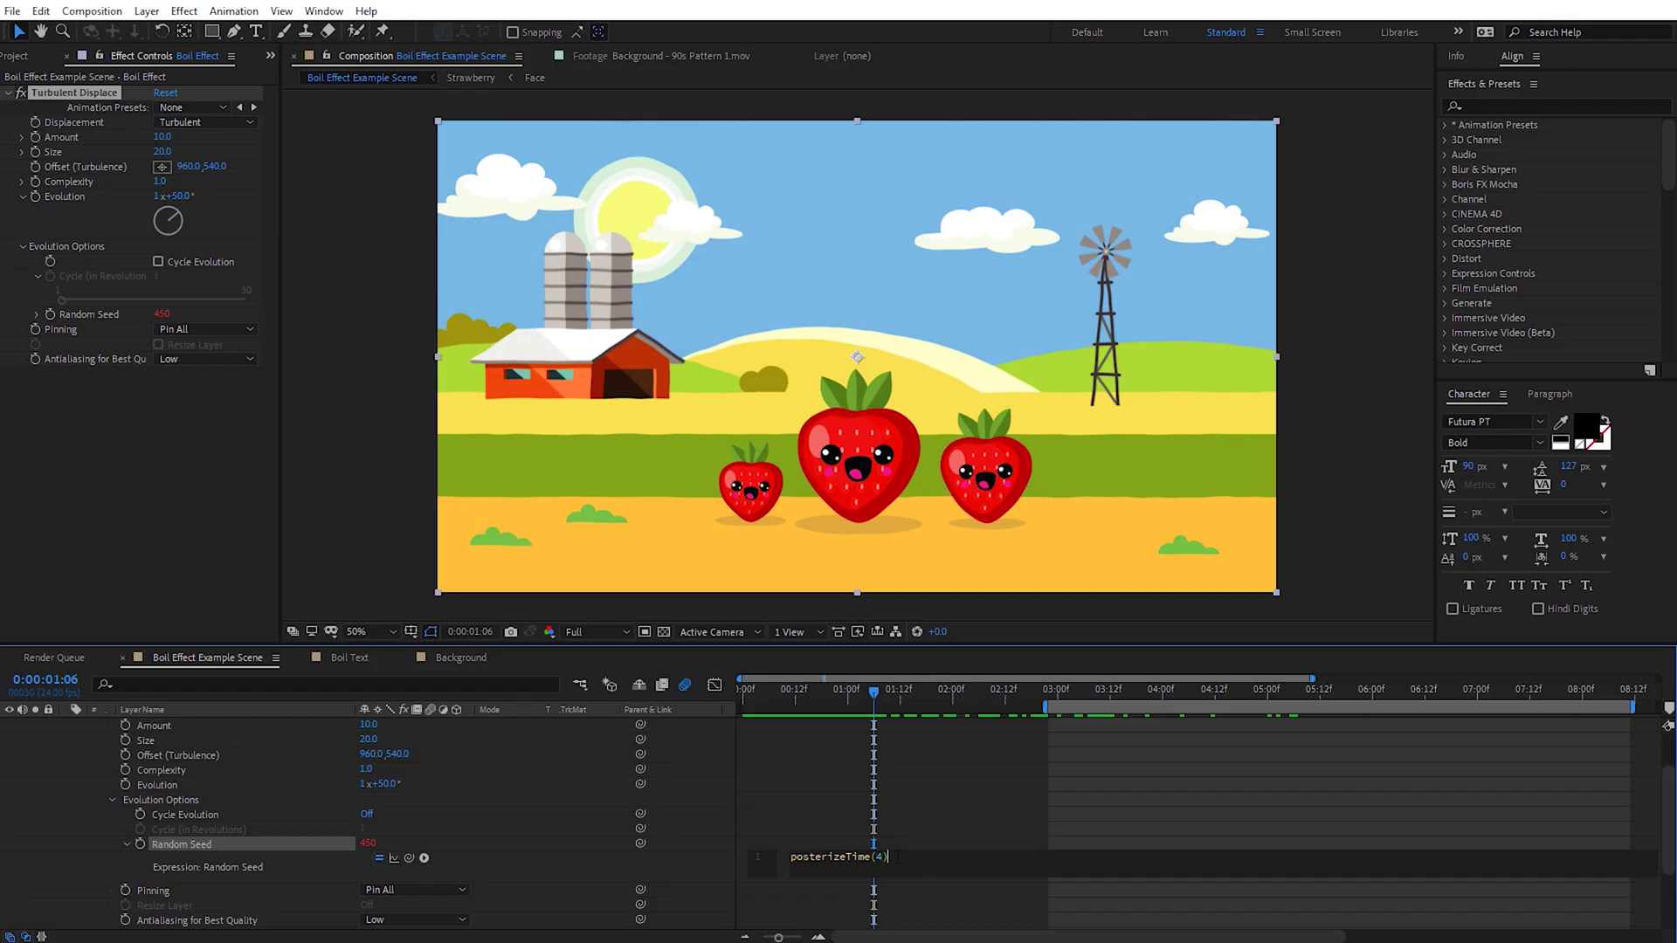
click(952, 807)
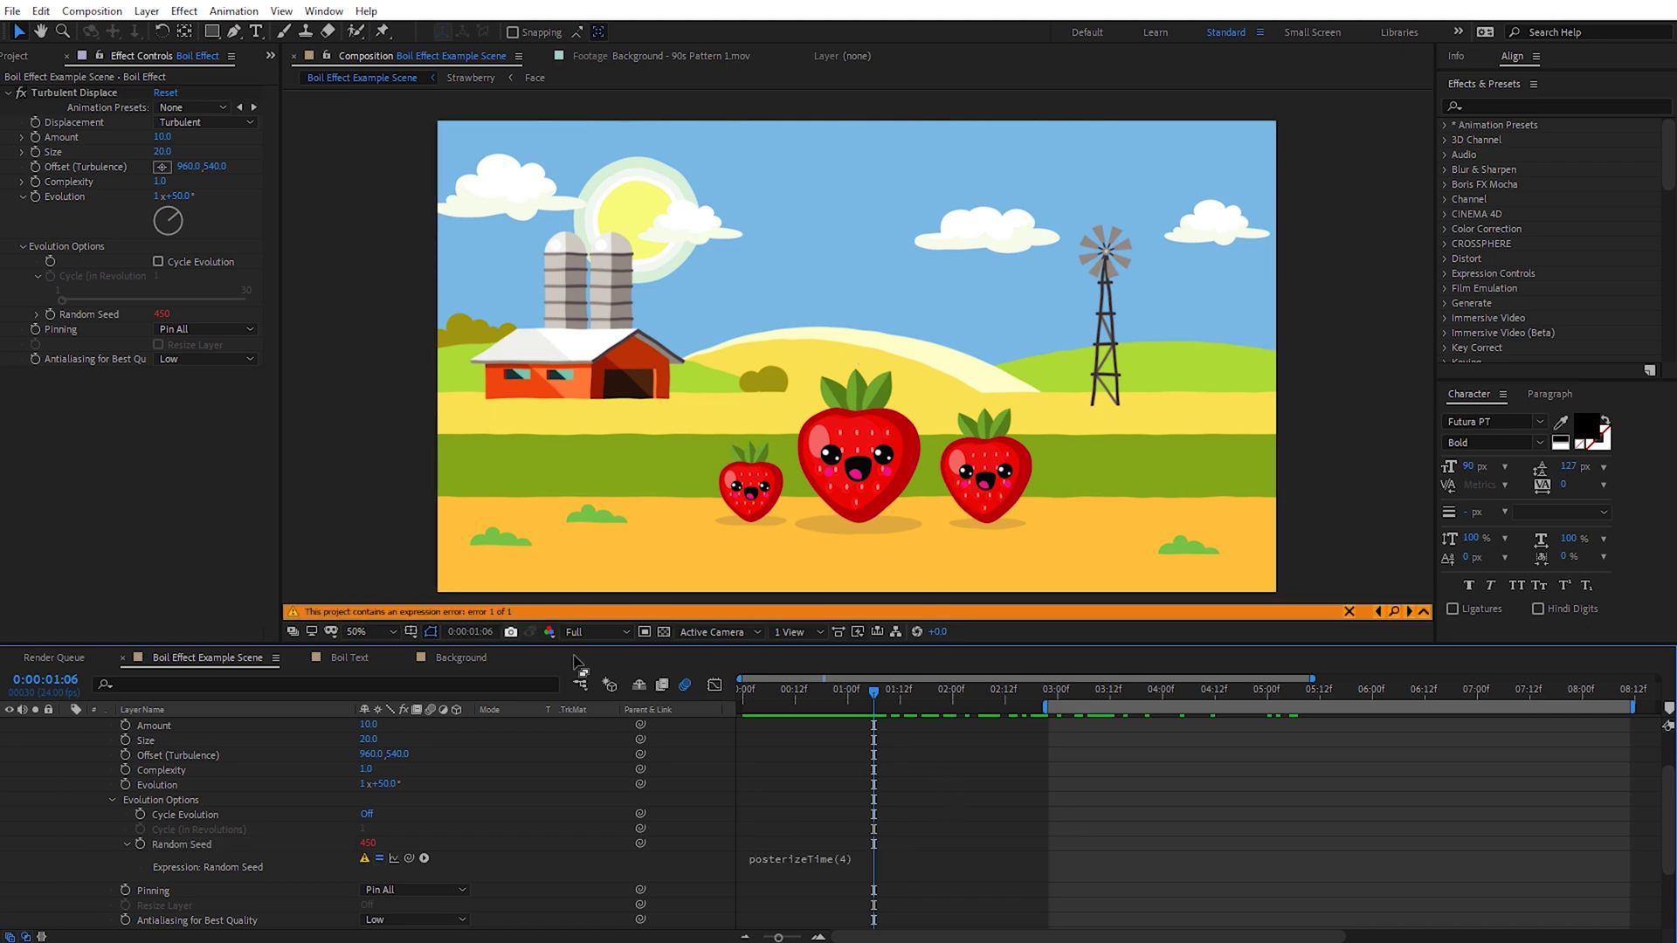
Extend the Random Seed expression with a semicolon and the random function so it reads posterizeTime(4);random(100).
click(867, 858)
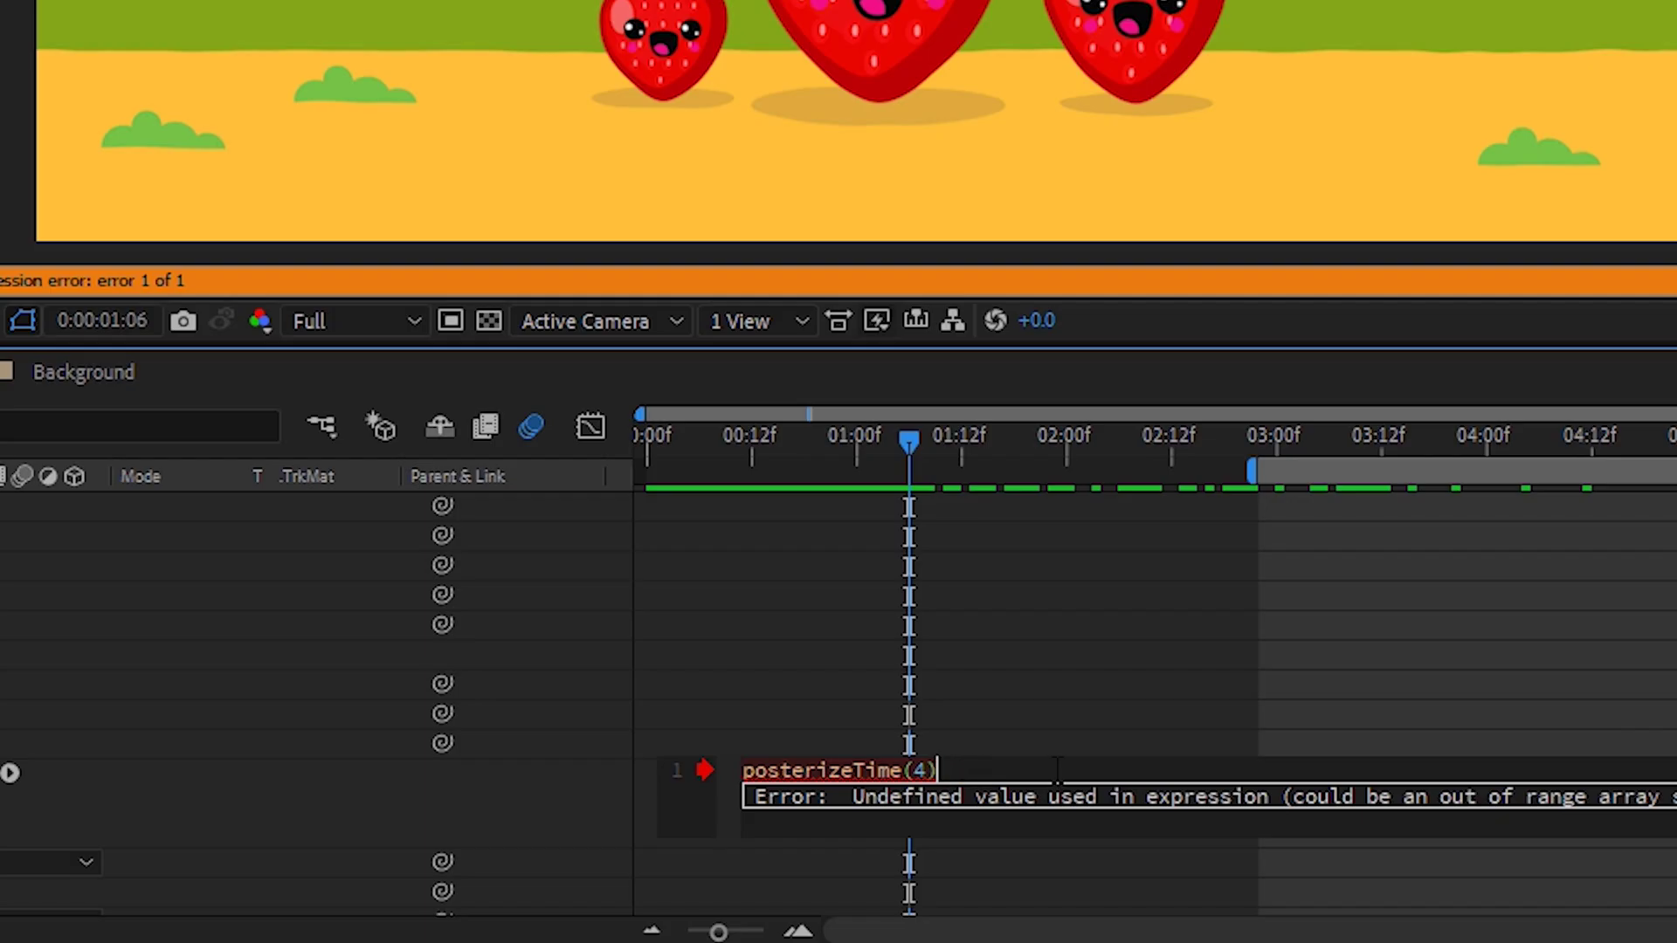
text(;)
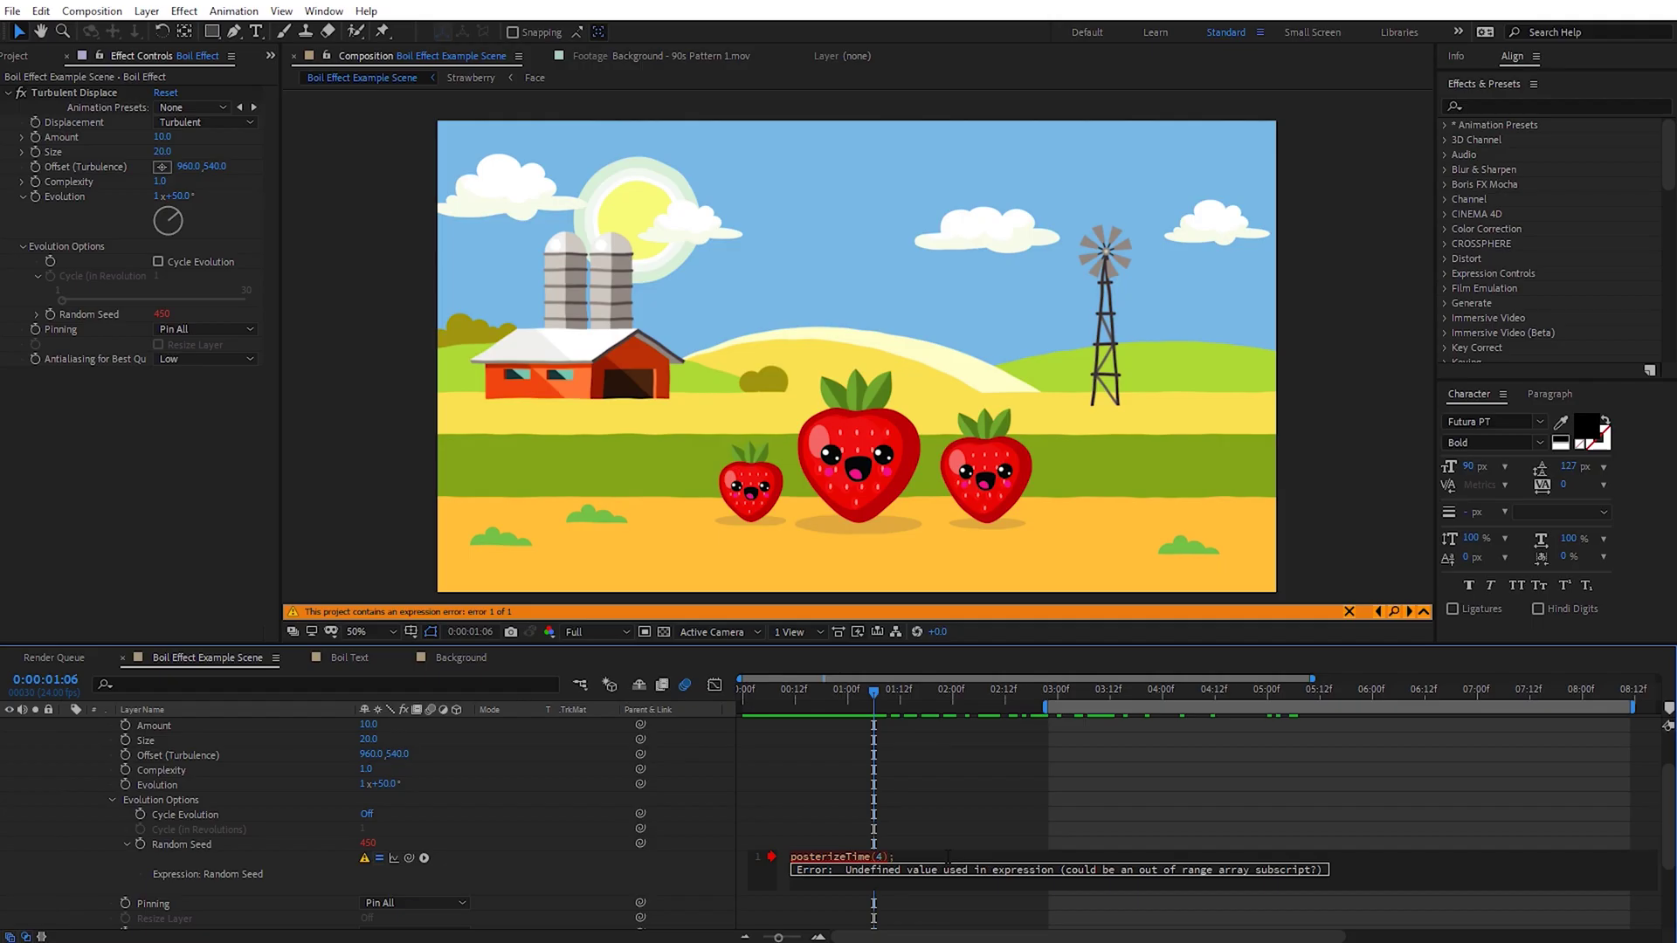
click(425, 857)
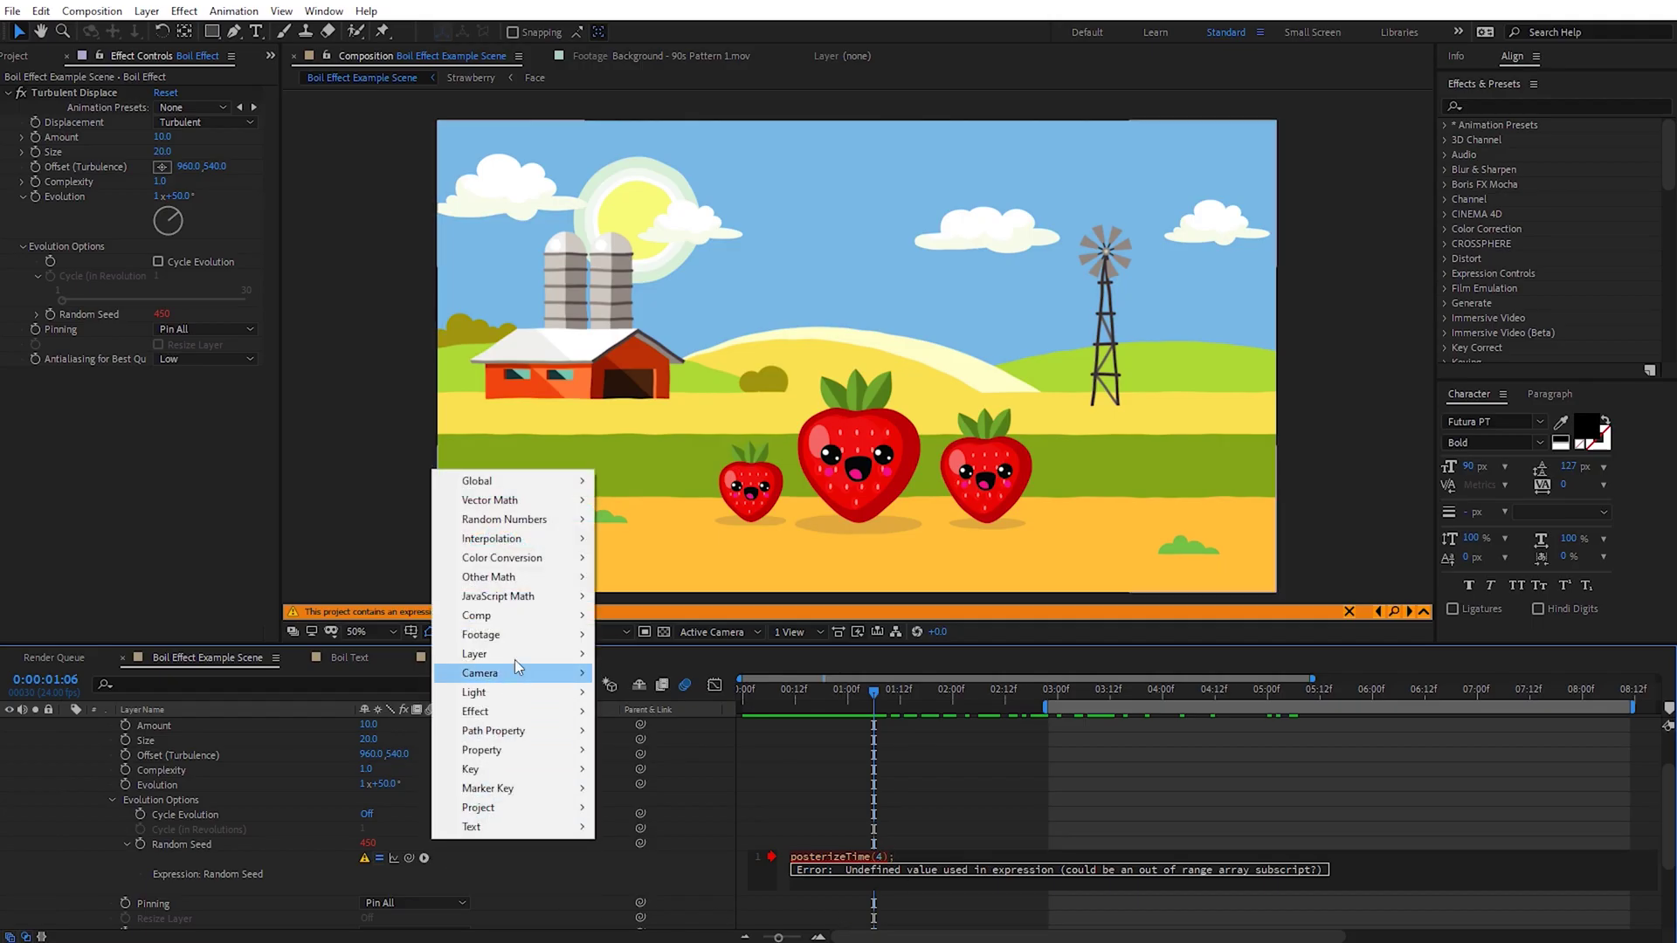
mouse_move(559, 522)
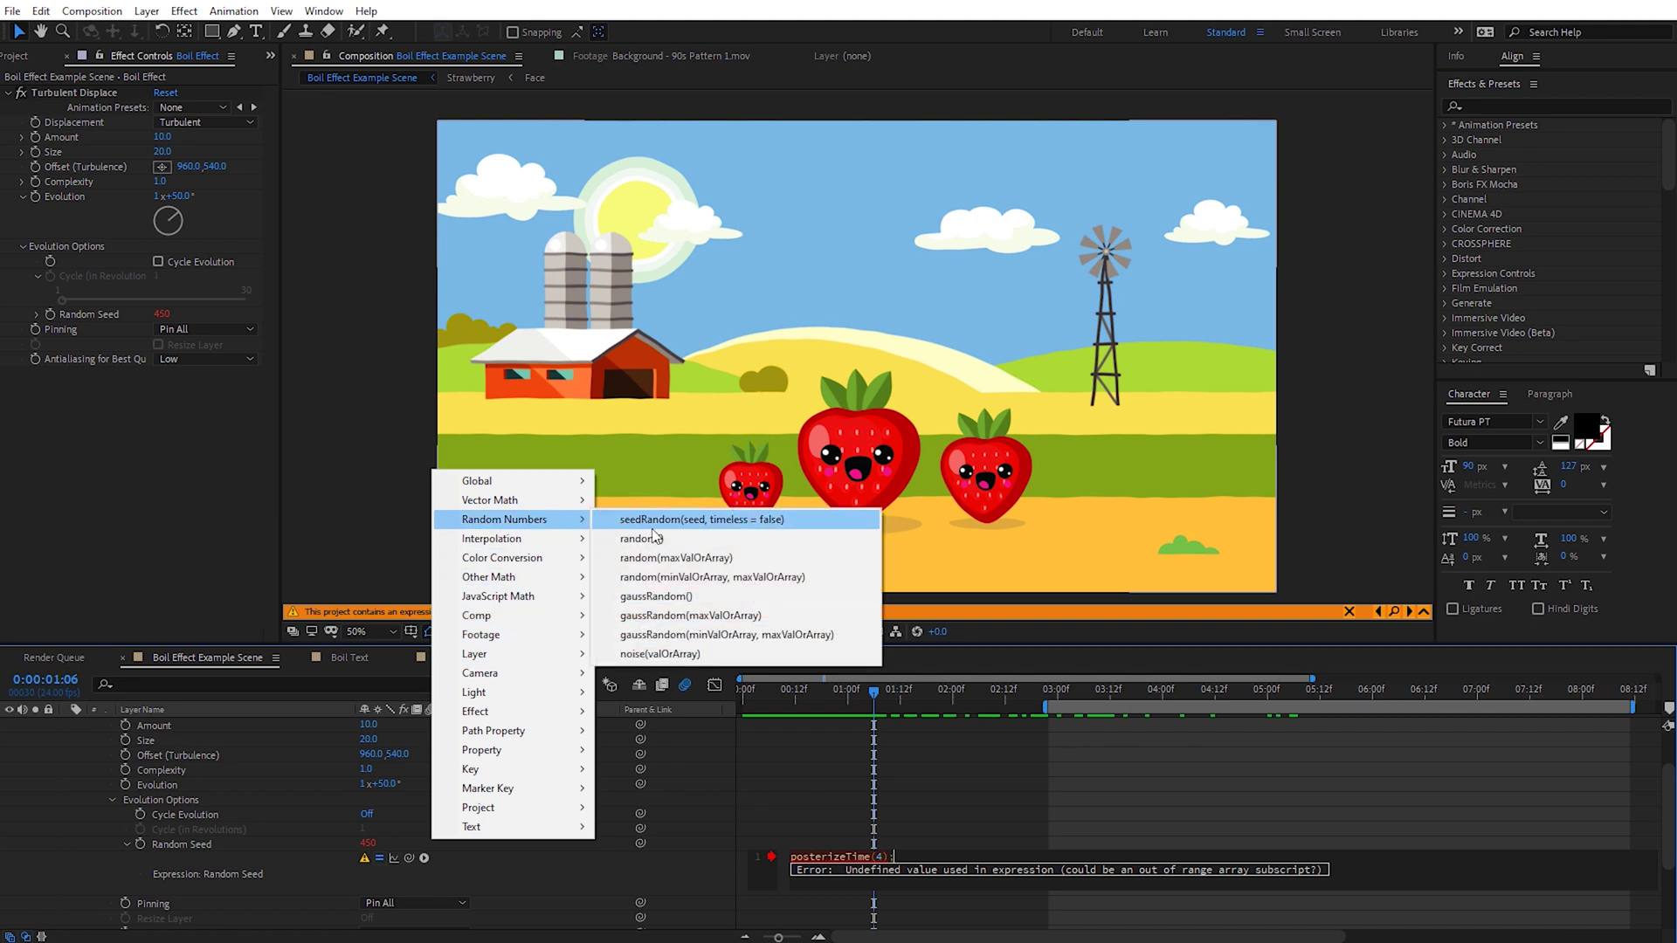
click(667, 538)
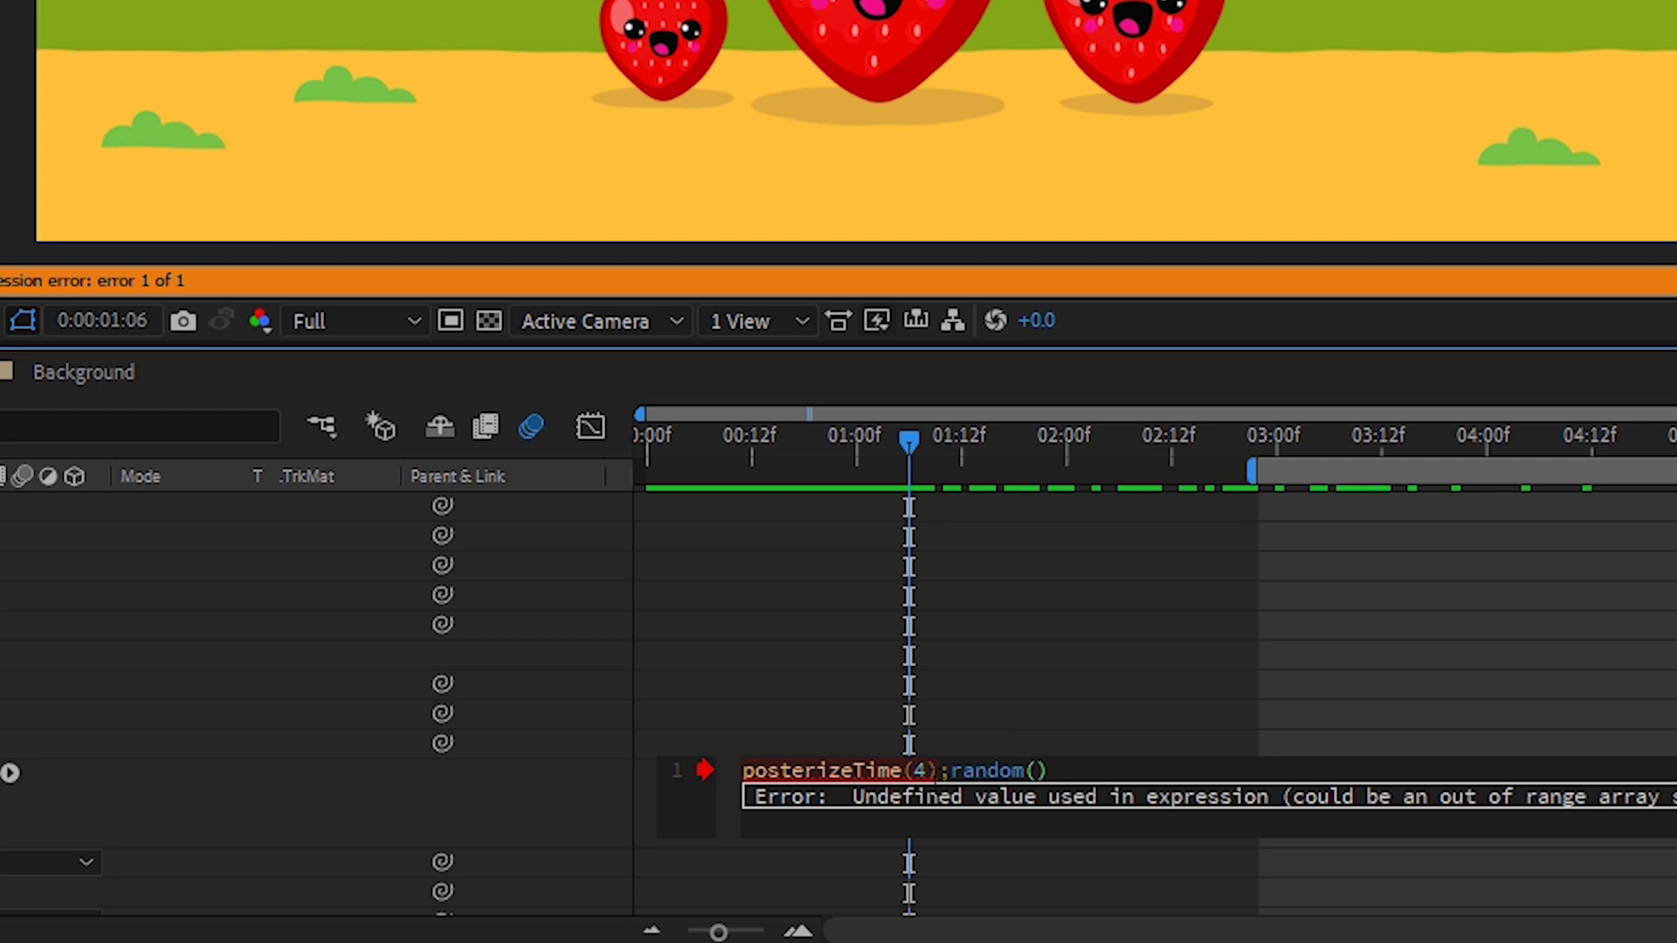
click(919, 770)
click(1048, 770)
key(Left)
text(100)
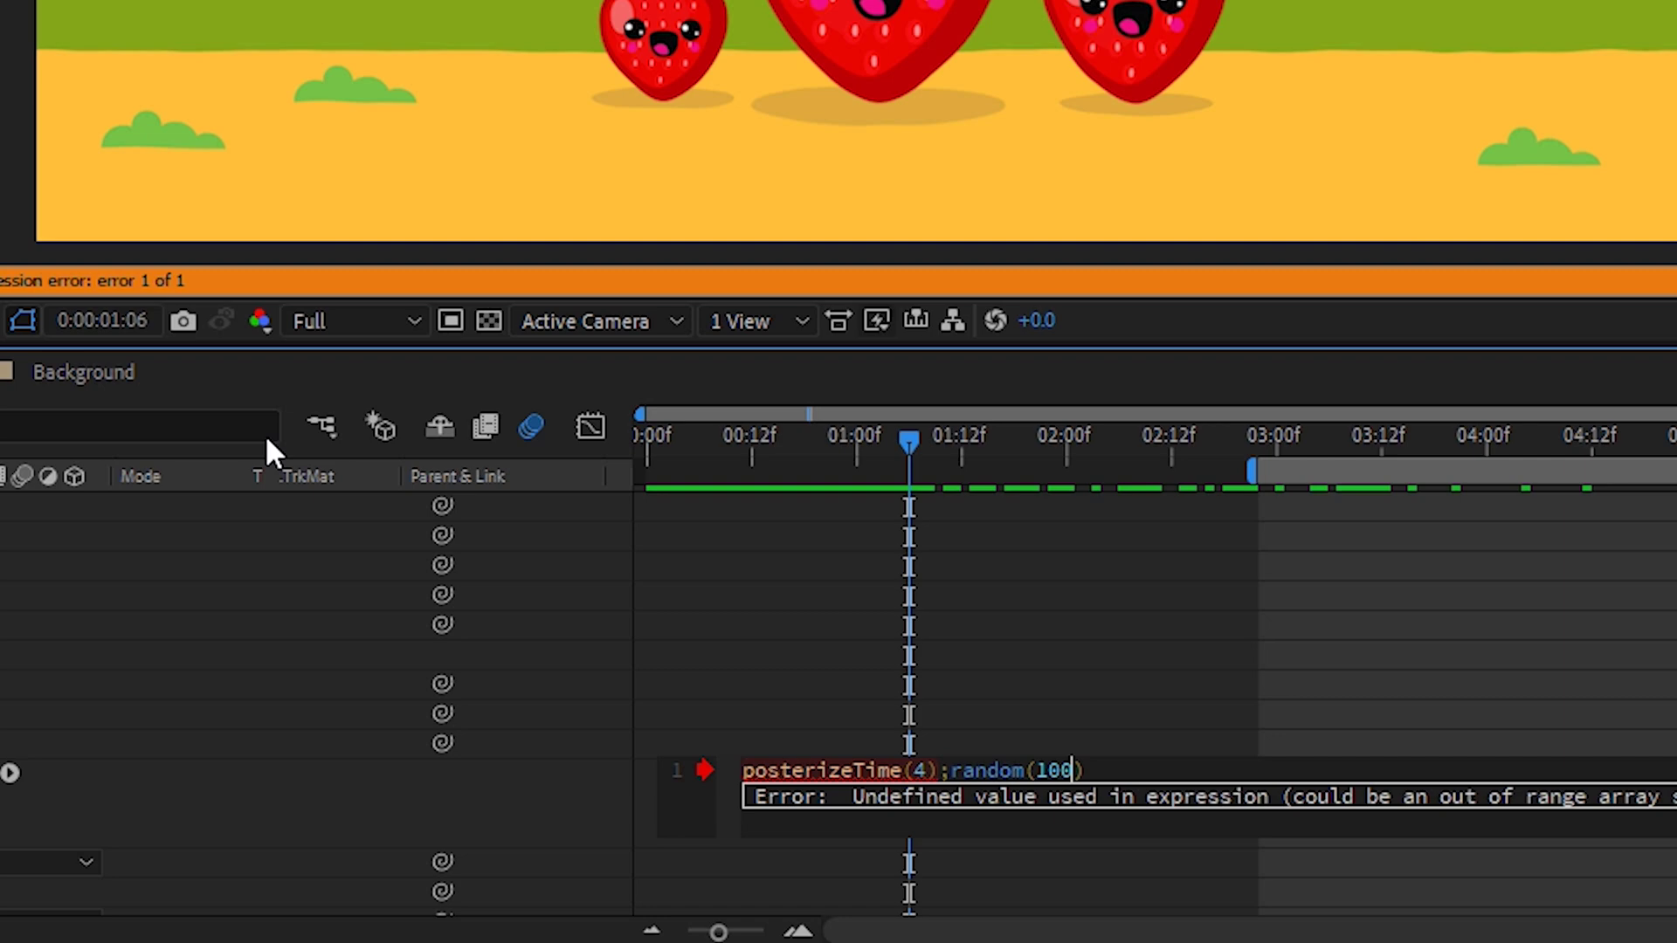
Apply the Random Seed expression and scrub through the animation to review the line boil, stopping at 0:00:00:13.
click(1176, 736)
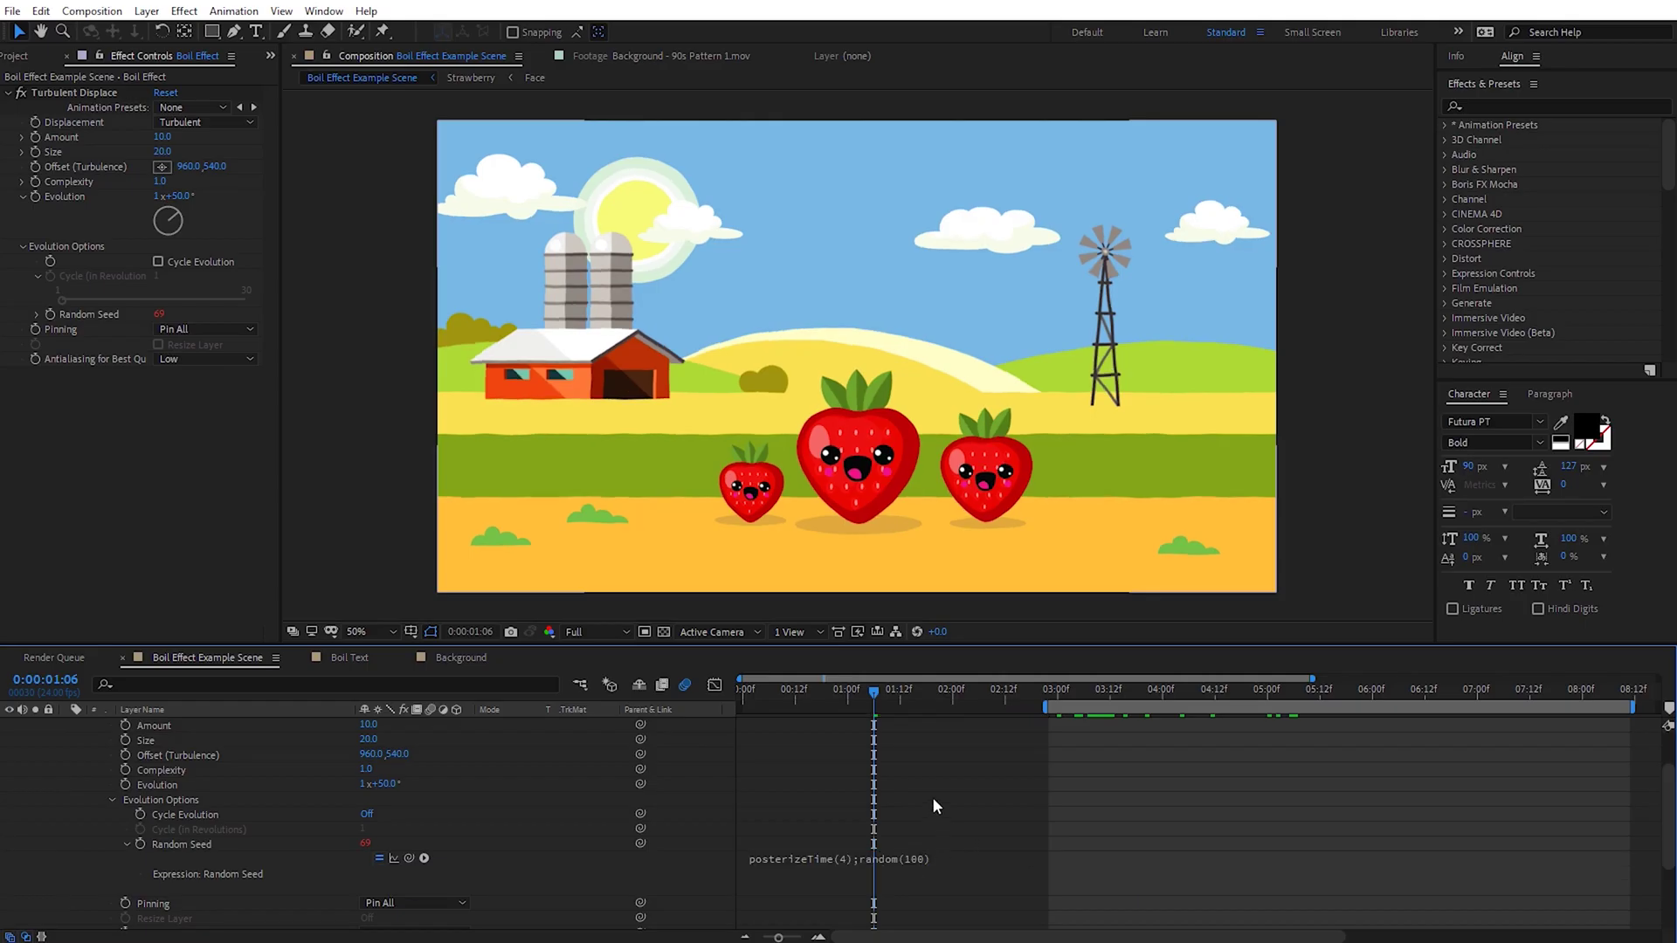
key(Page_Down)
drag(909, 698, 1329, 718)
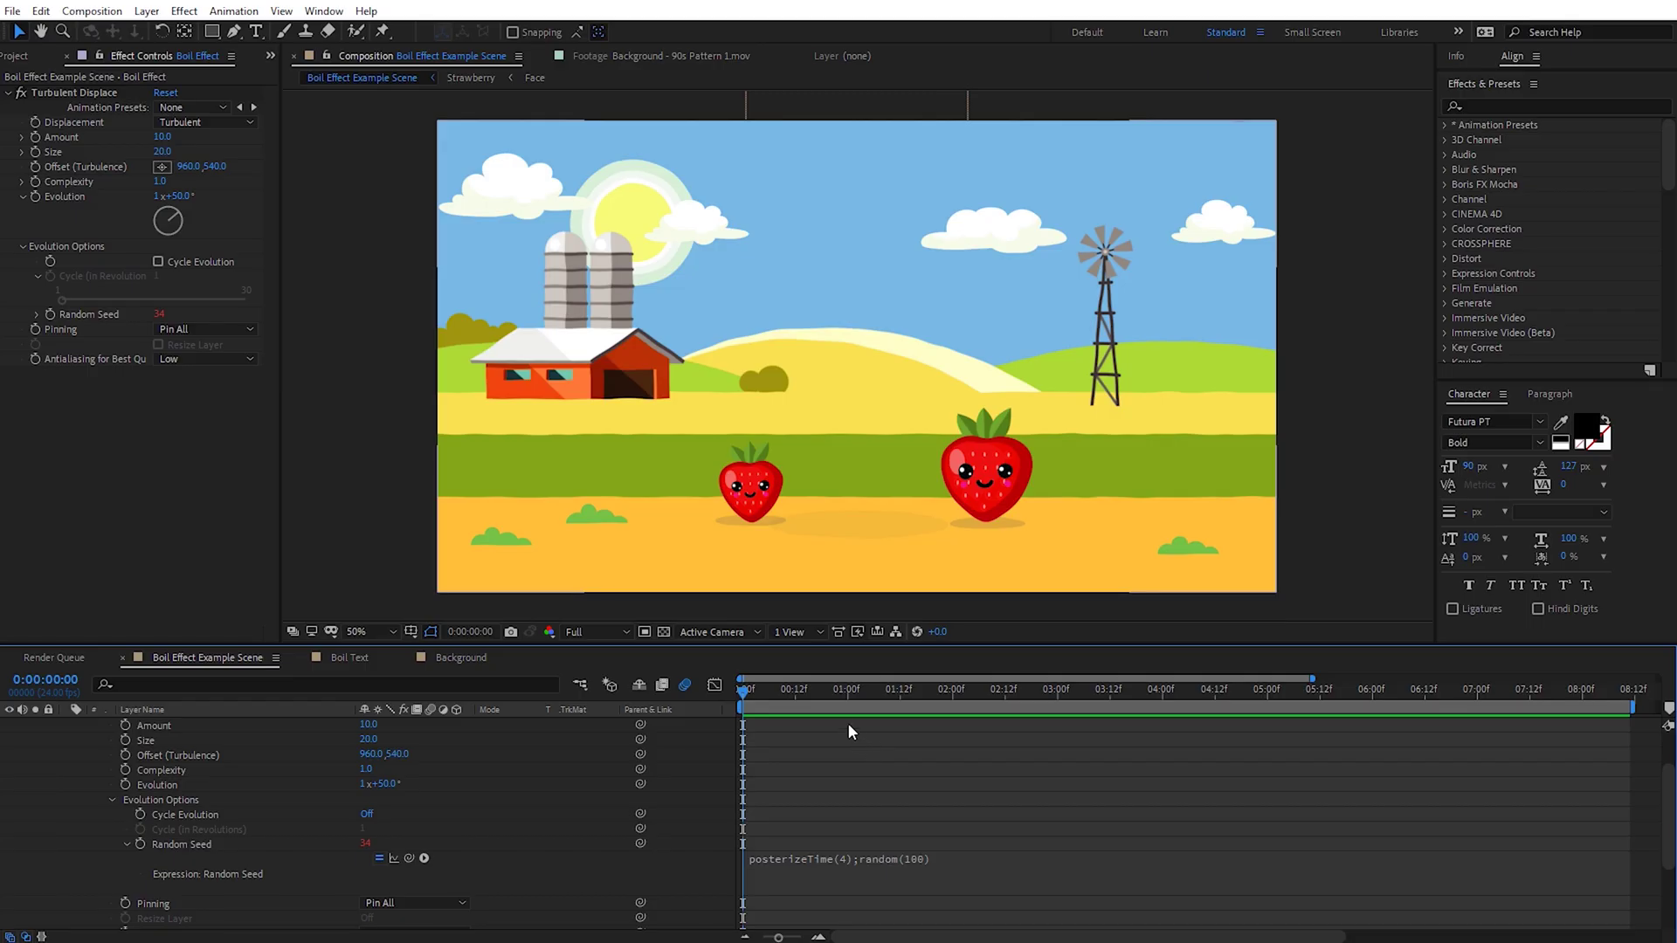
drag(747, 690, 1044, 683)
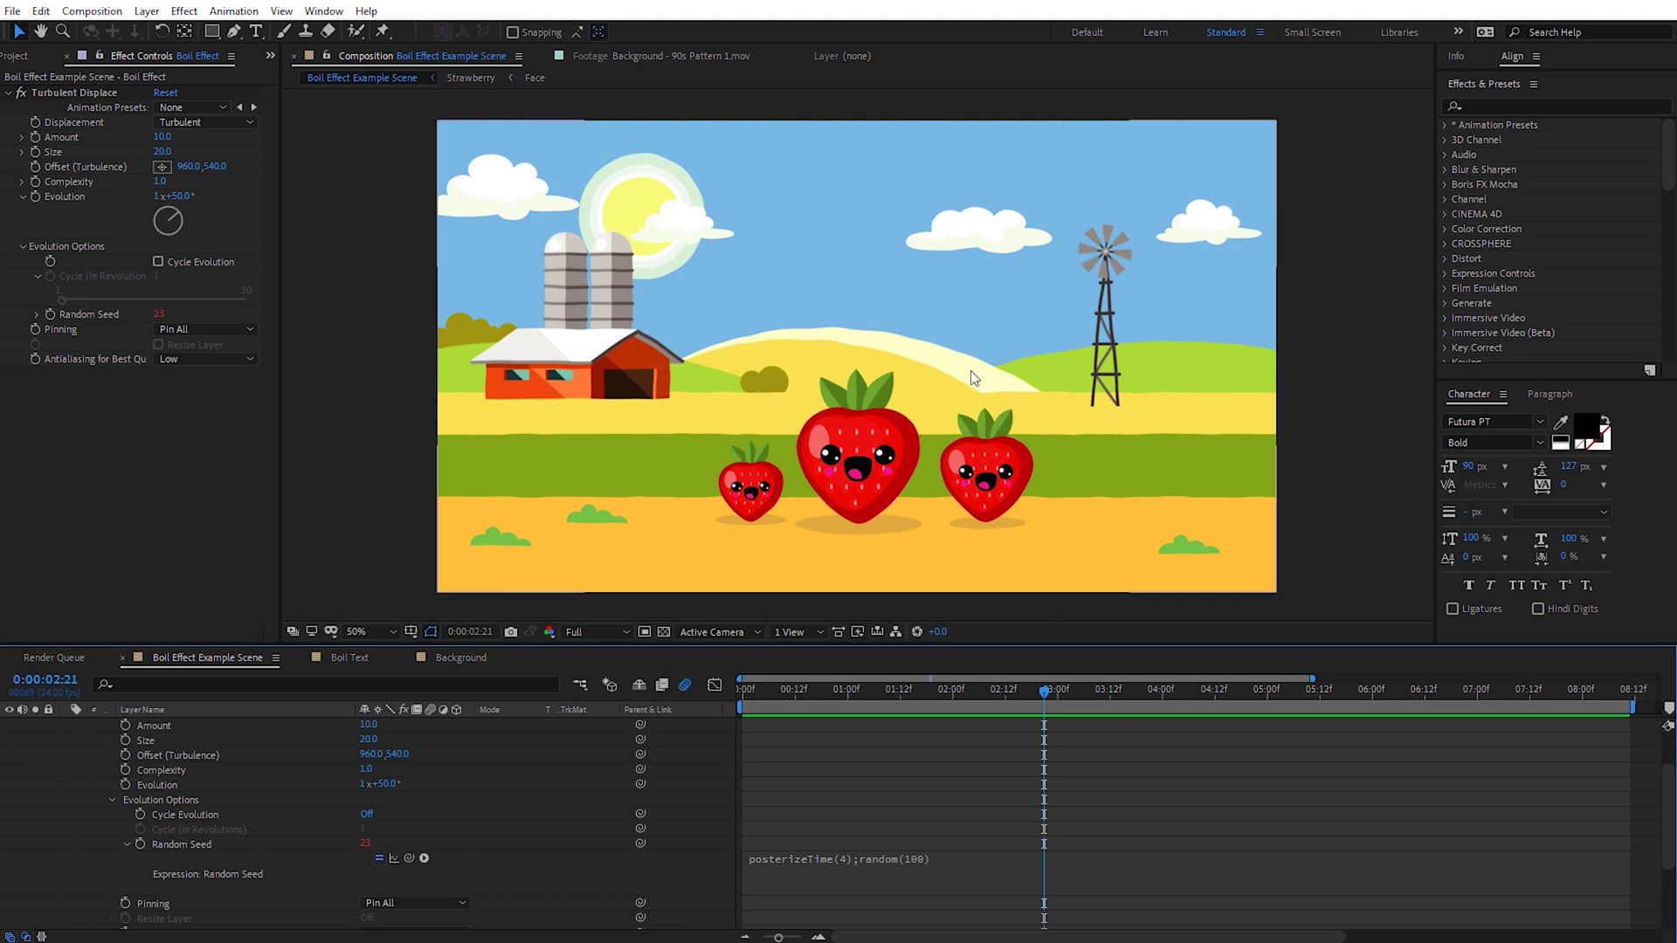
mouse_move(787, 688)
mouse_down()
mouse_move(751, 690)
mouse_move(1102, 689)
mouse_move(798, 688)
mouse_up()
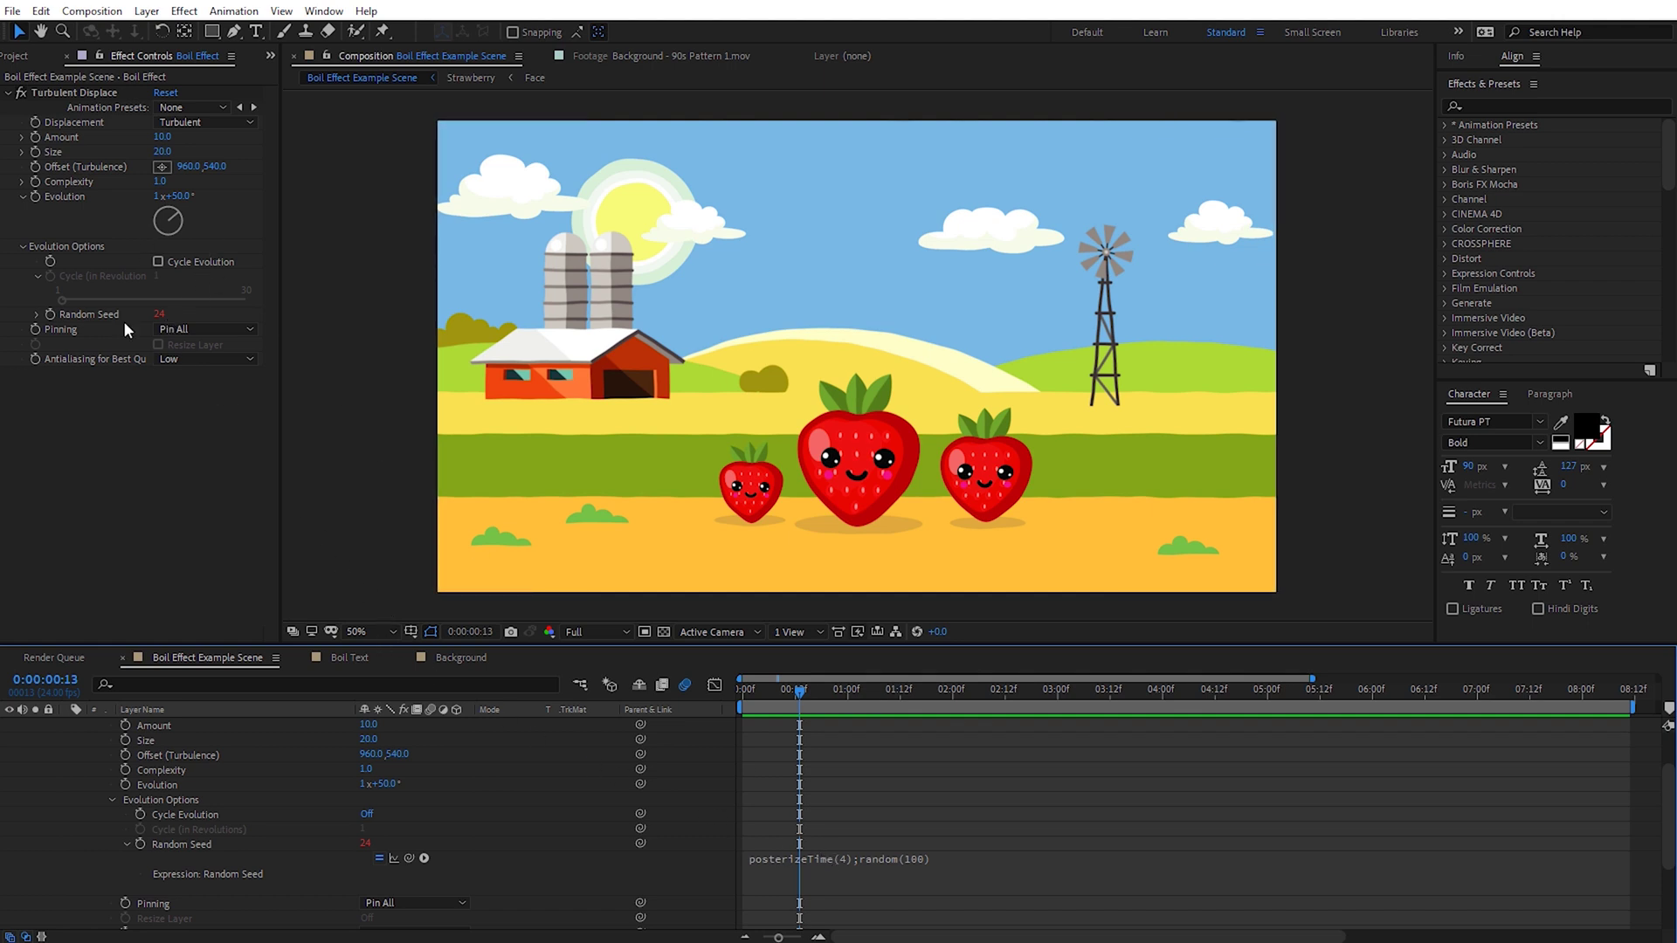
Change the posterizeTime value in the Random Seed expression to 8 and preview the animation from the beginning.
click(838, 862)
click(873, 858)
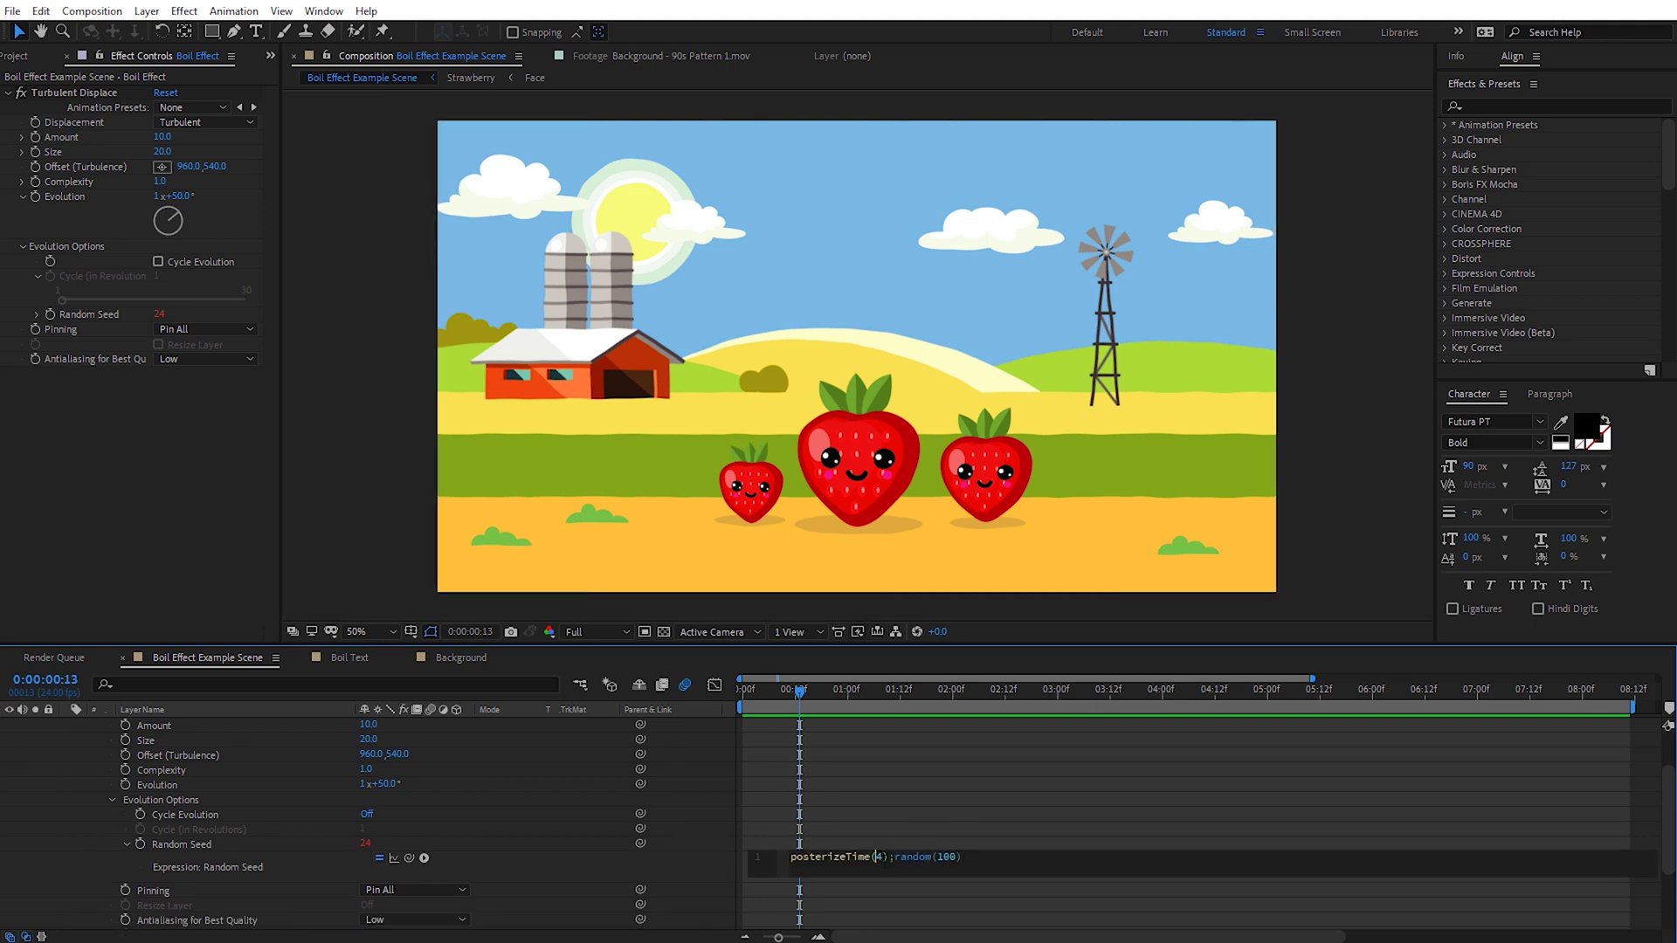
double_click(879, 857)
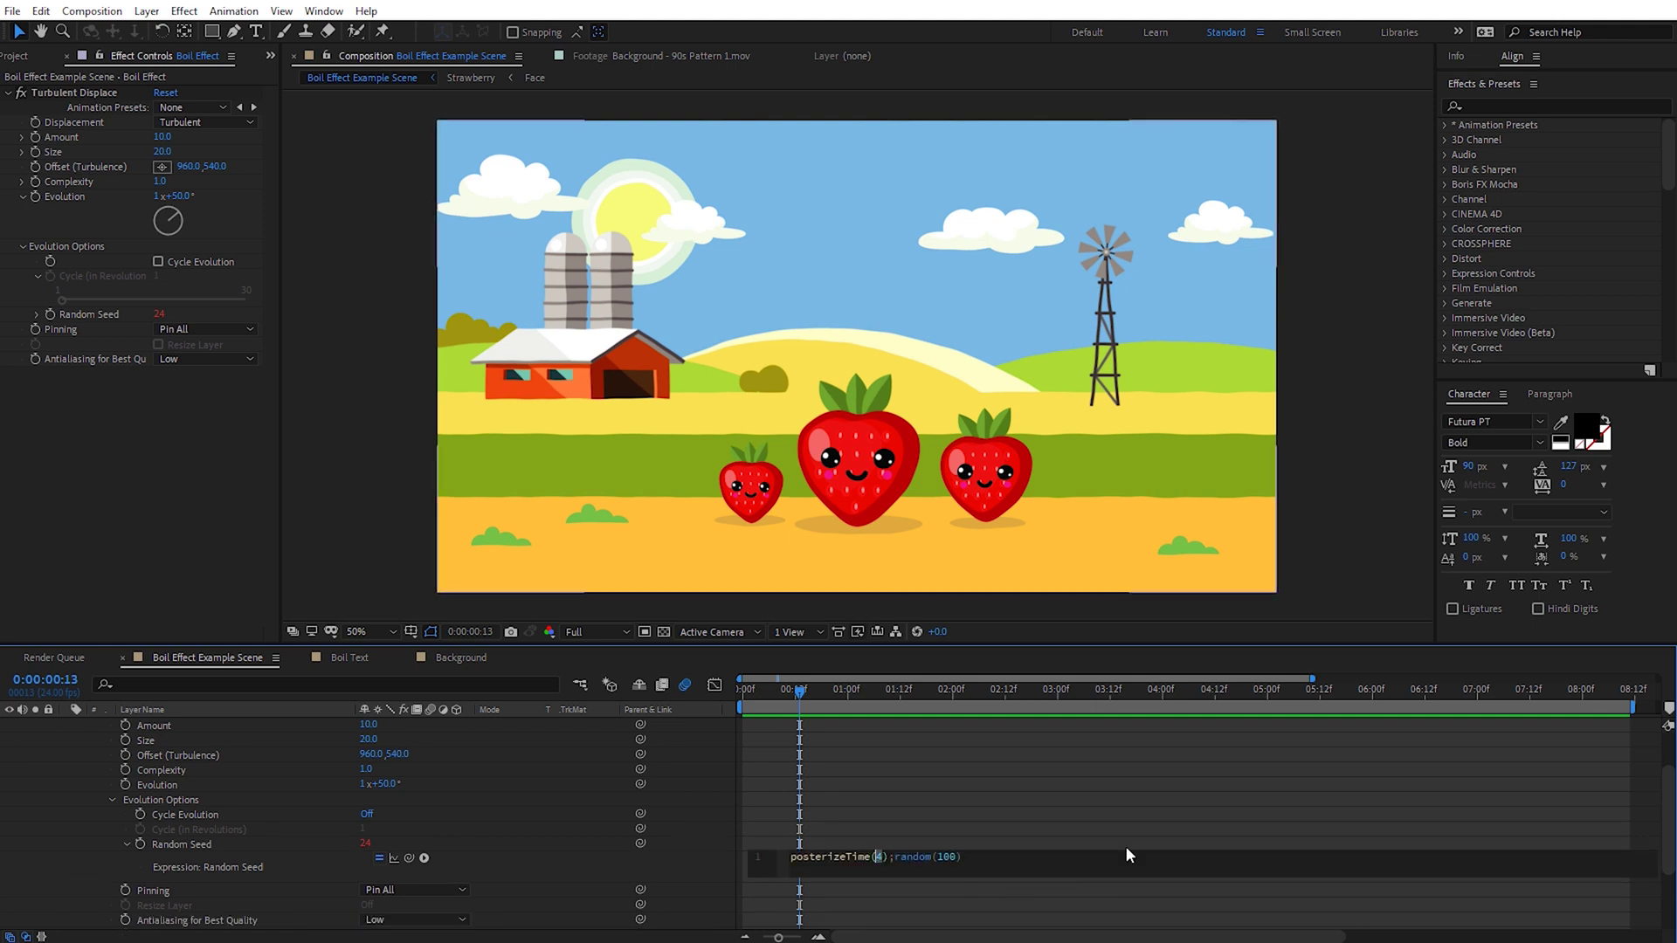
text(8)
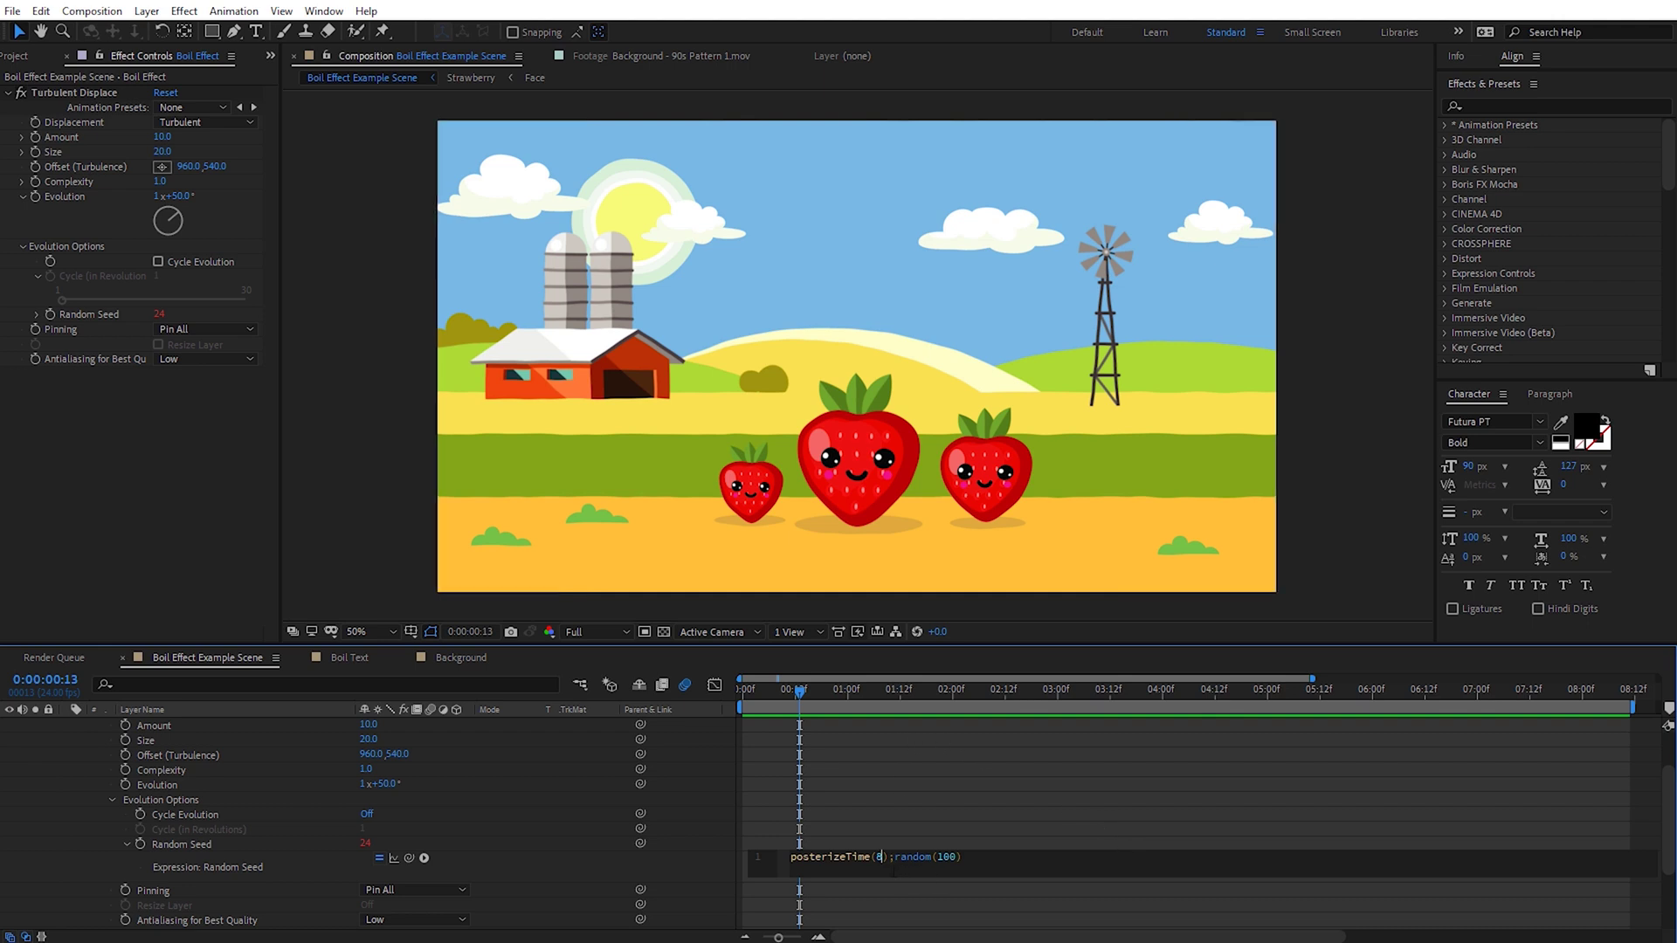
click(738, 689)
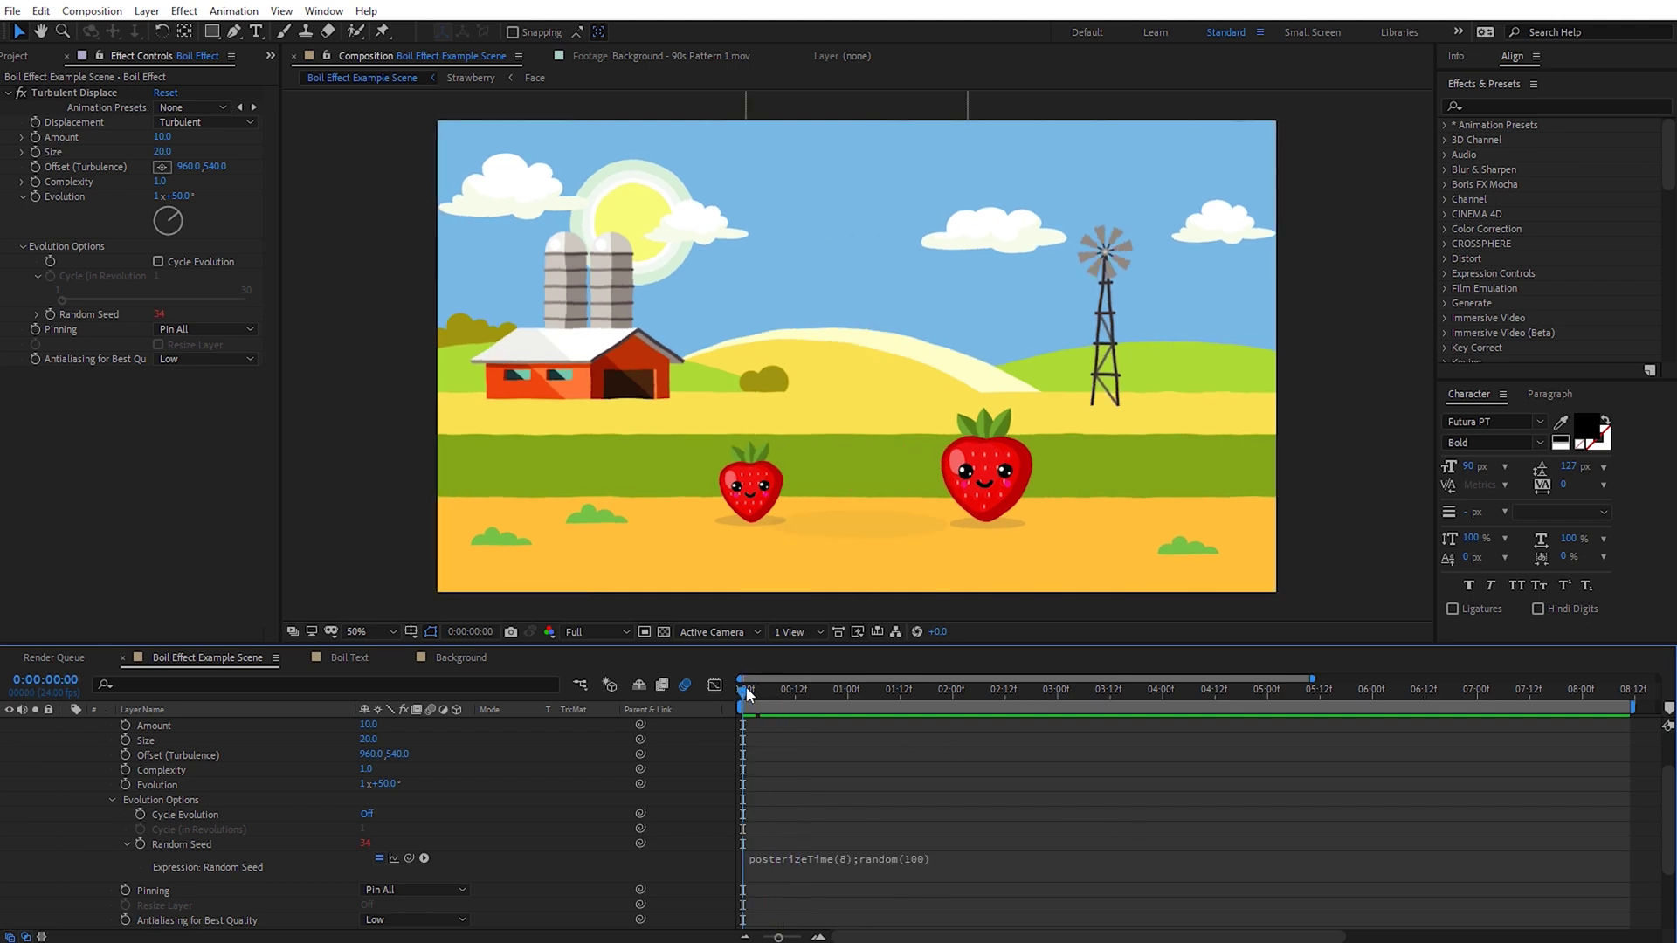
key(space)
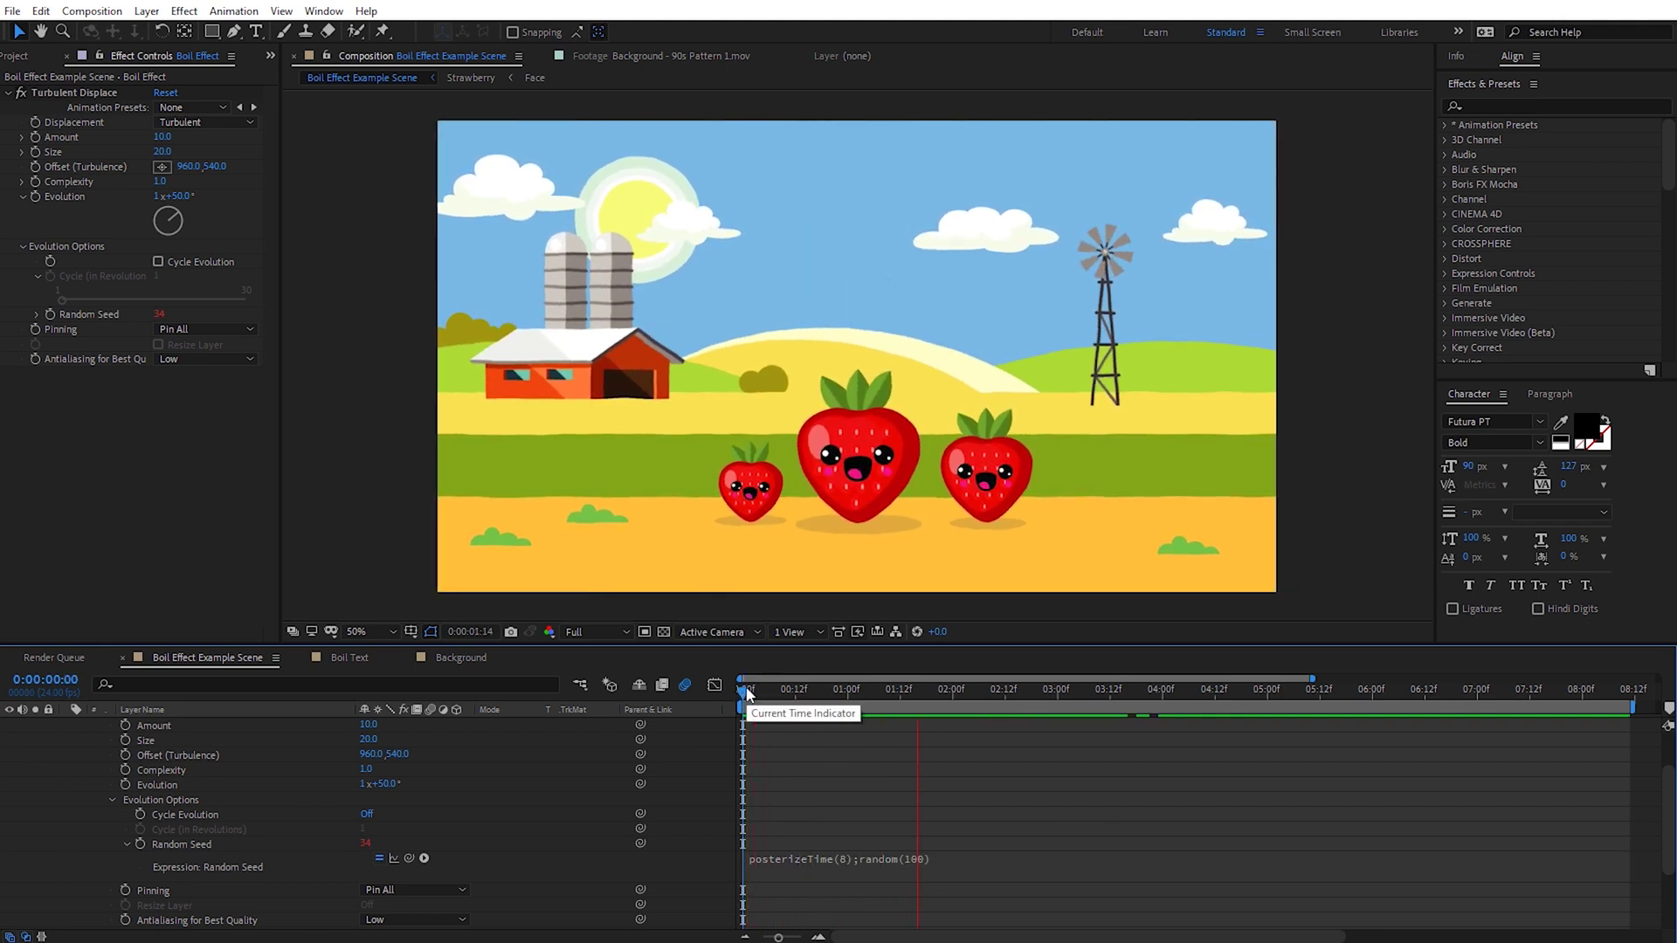
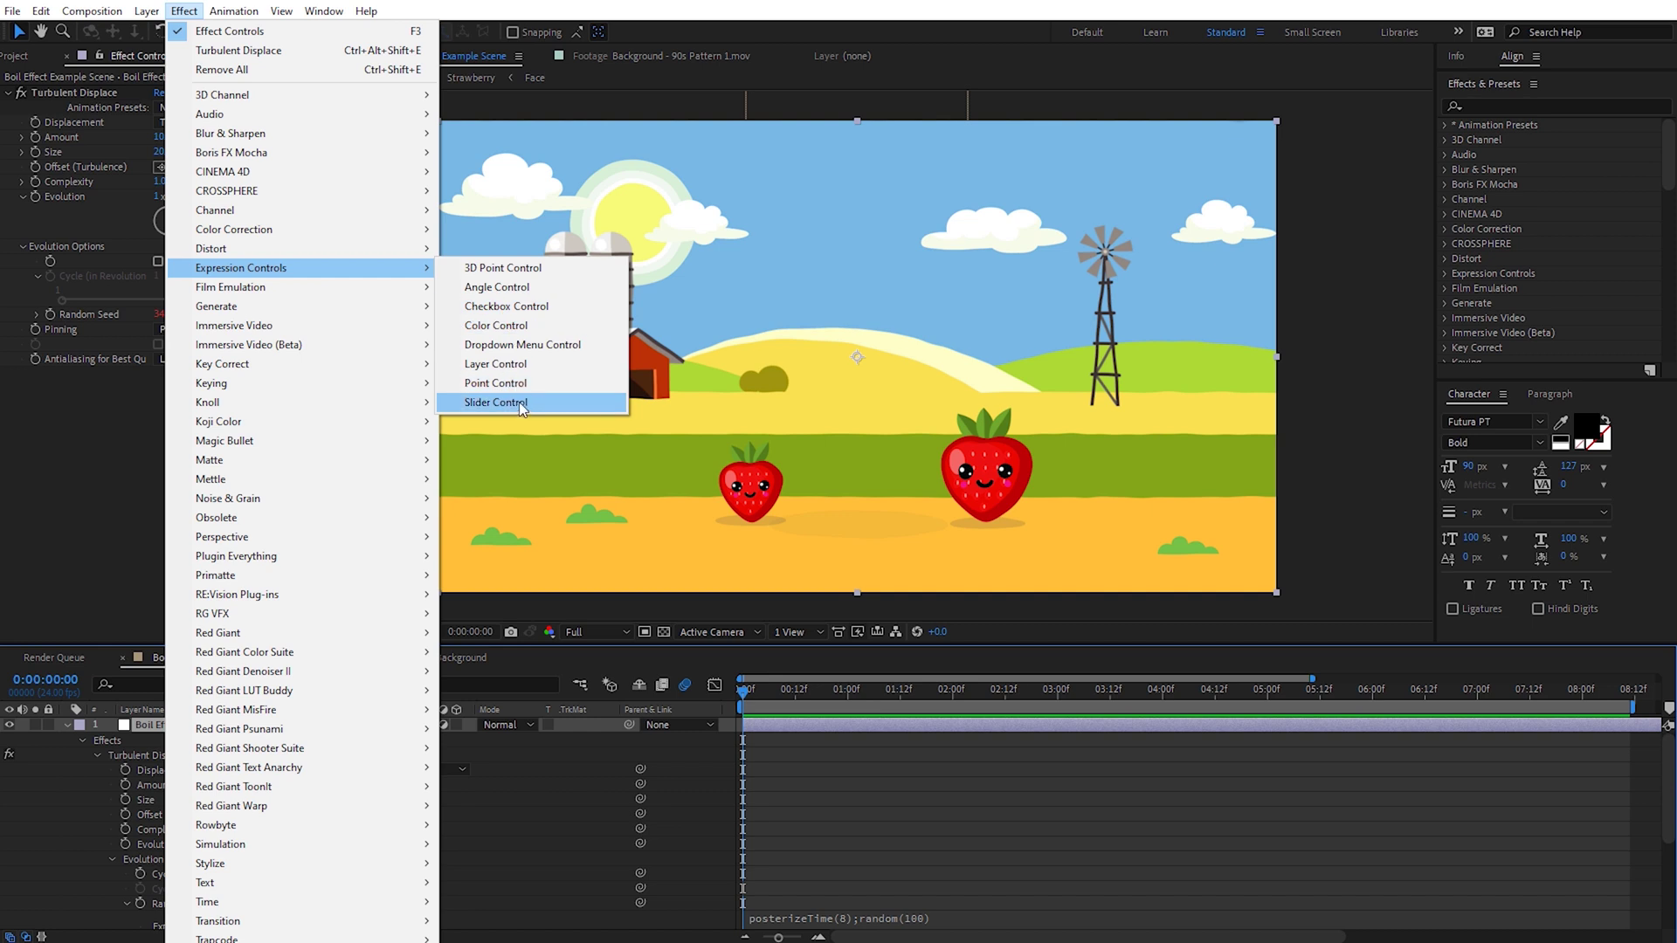
Add a Slider Control to the Boil Effect layer and rename it Line Boil Frame Rate.
click(519, 401)
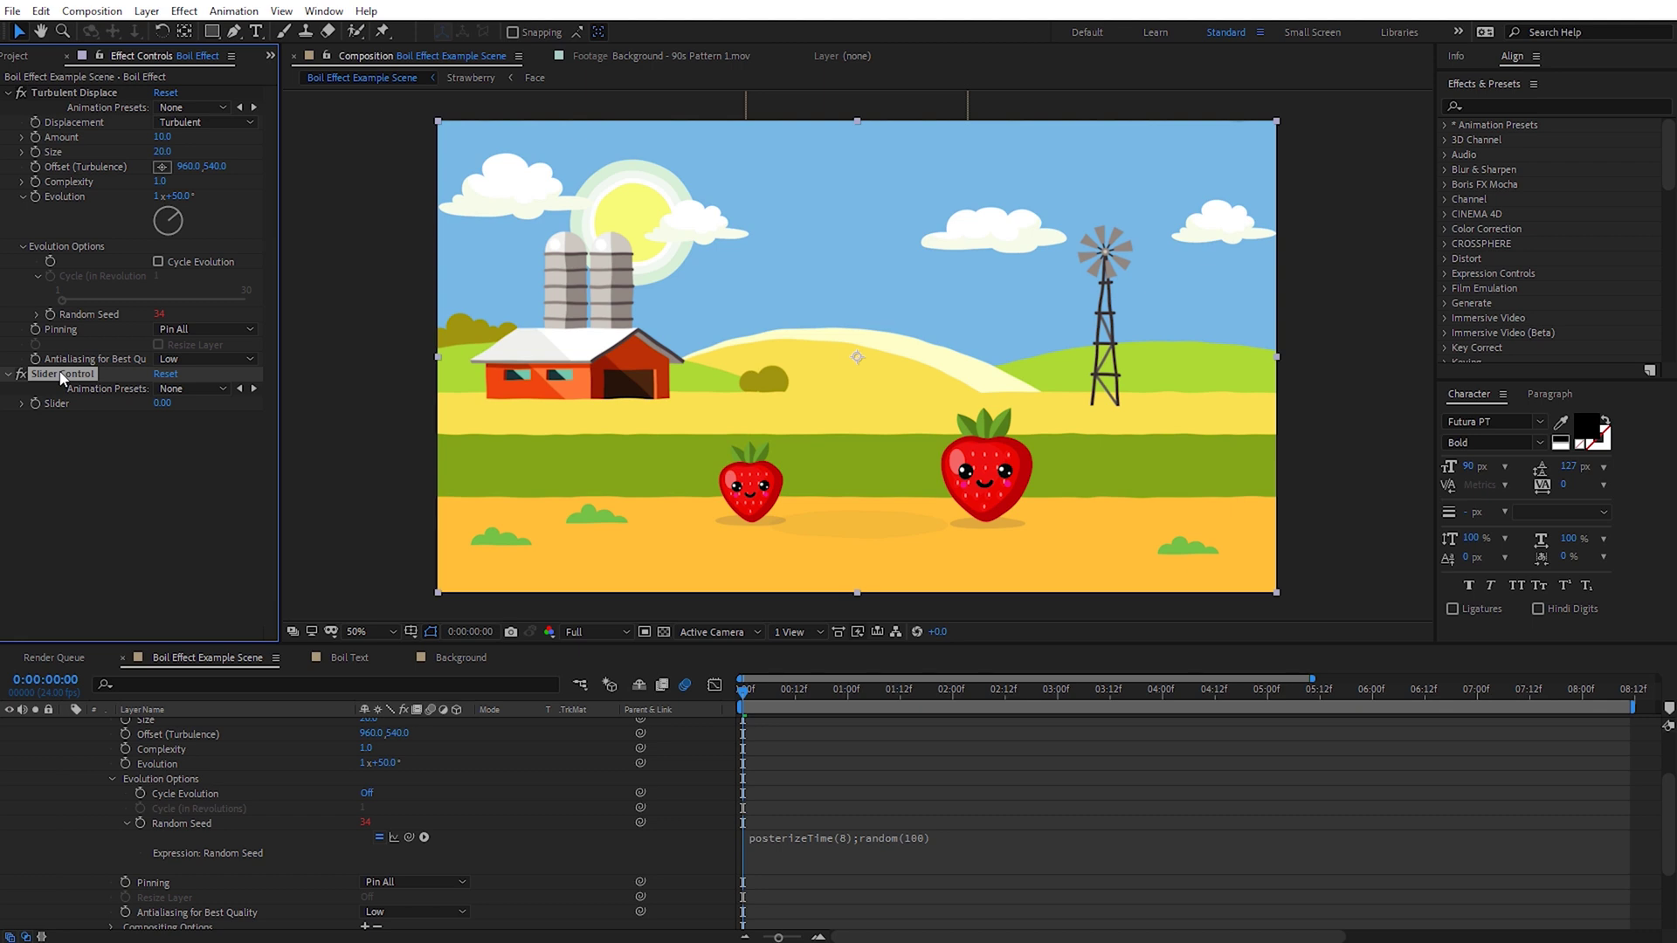
key(Return)
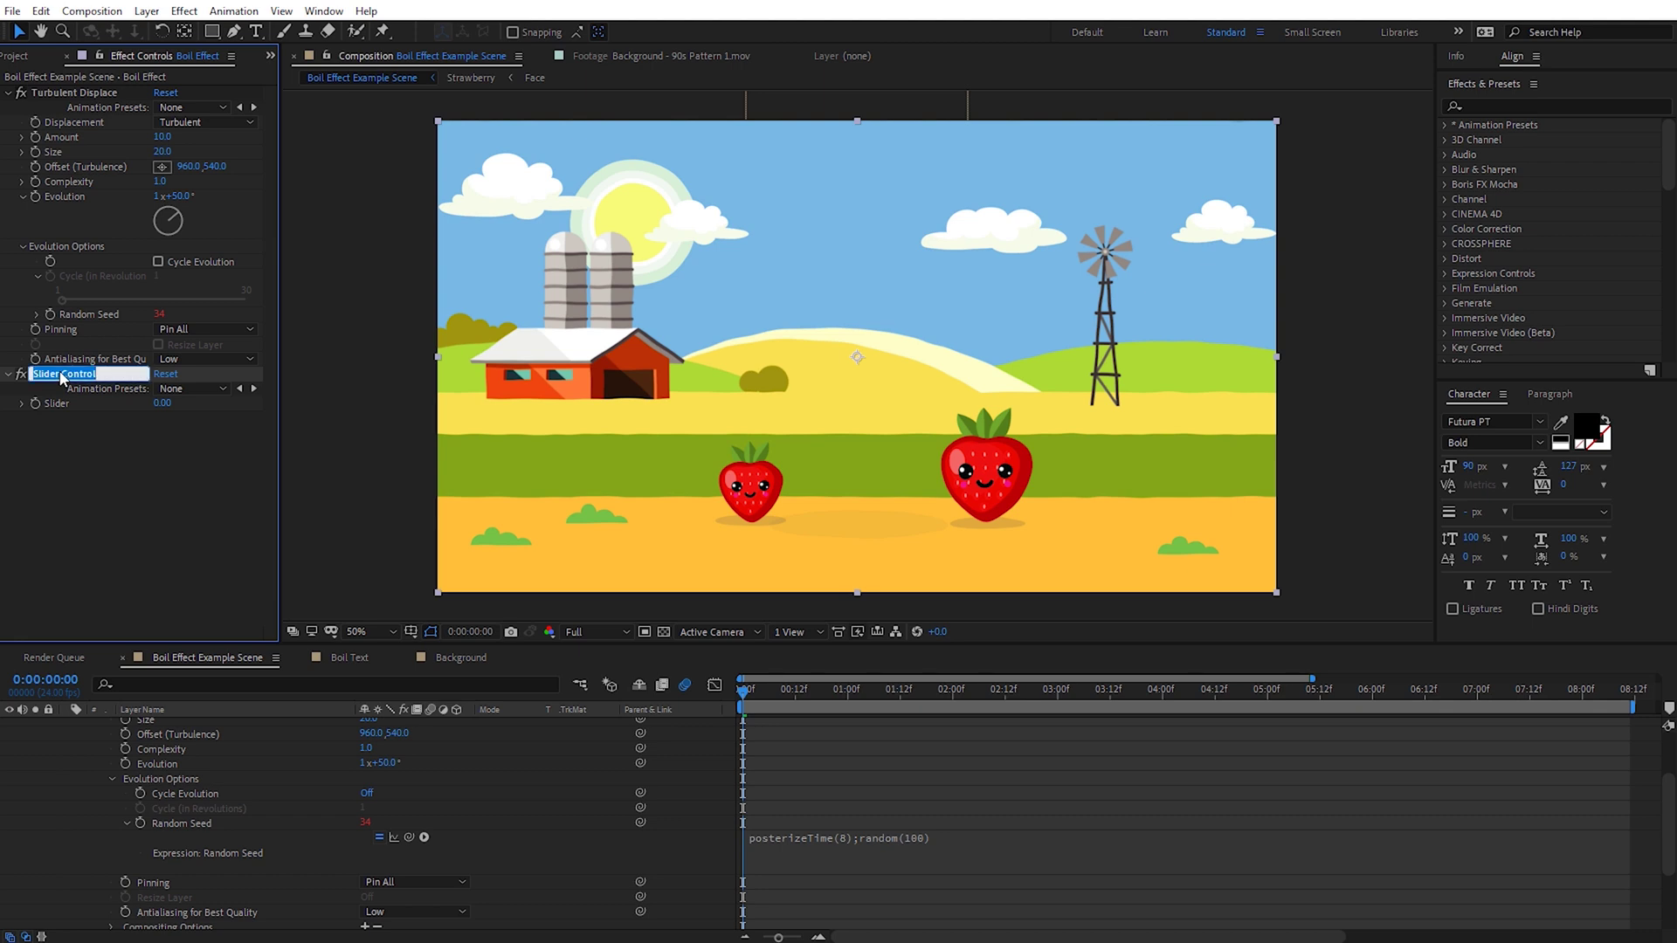
text(Line Boil Frame Rate)
click(49, 421)
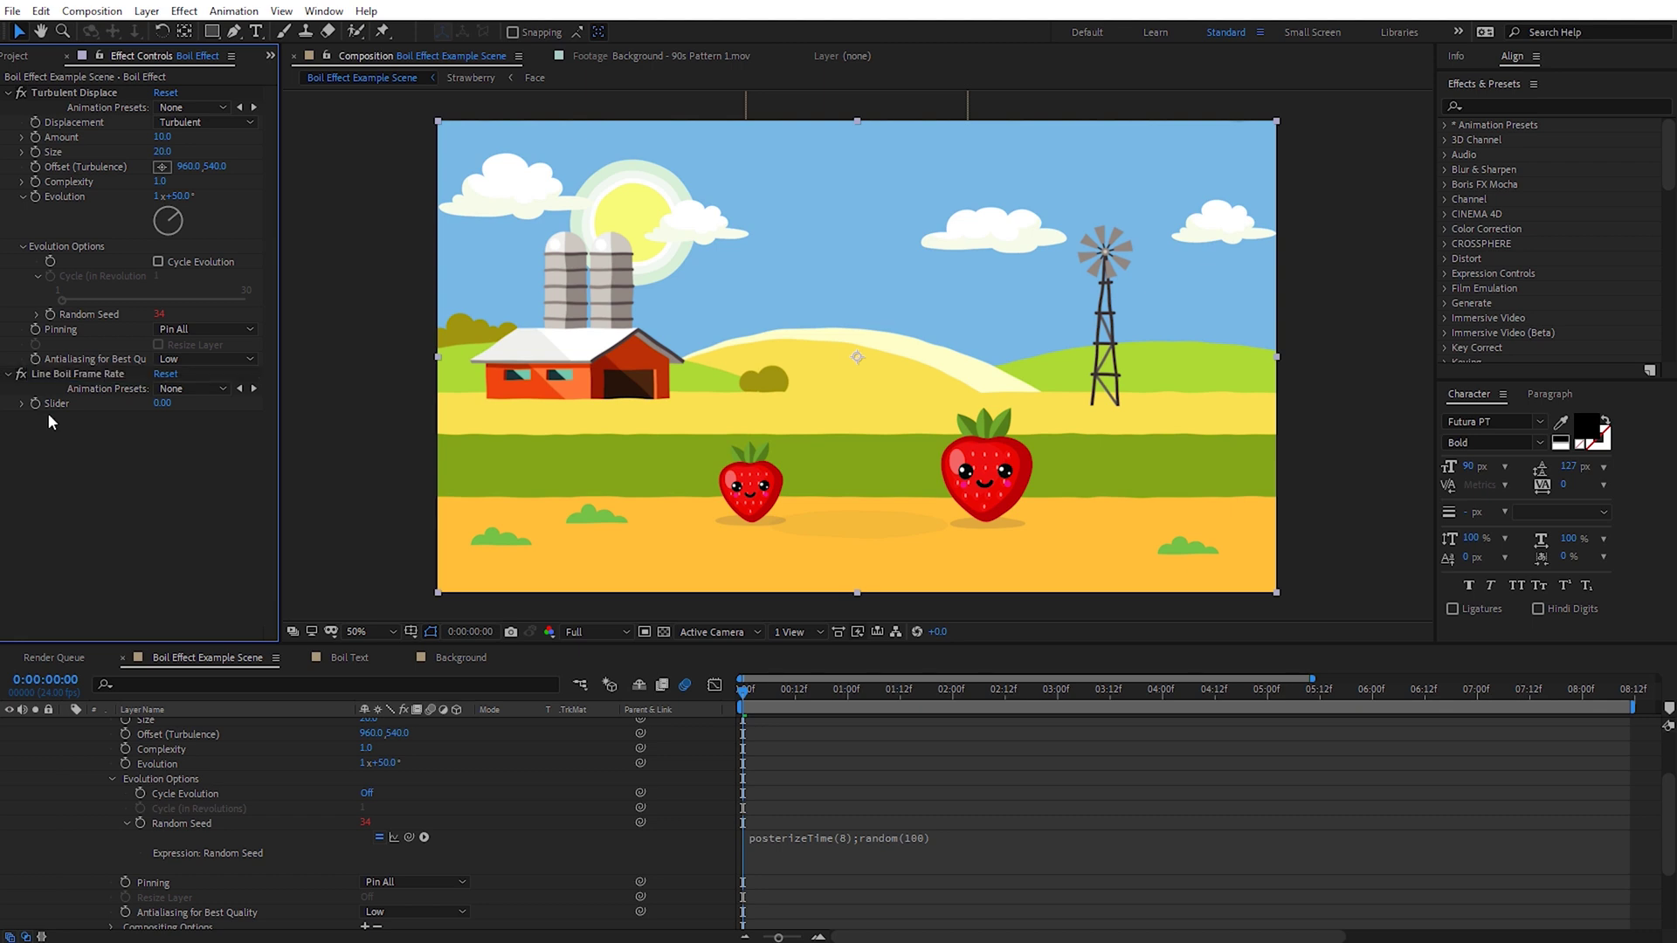
Set the Line Boil Frame Rate slider to 4.
click(162, 404)
text(4)
key(Return)
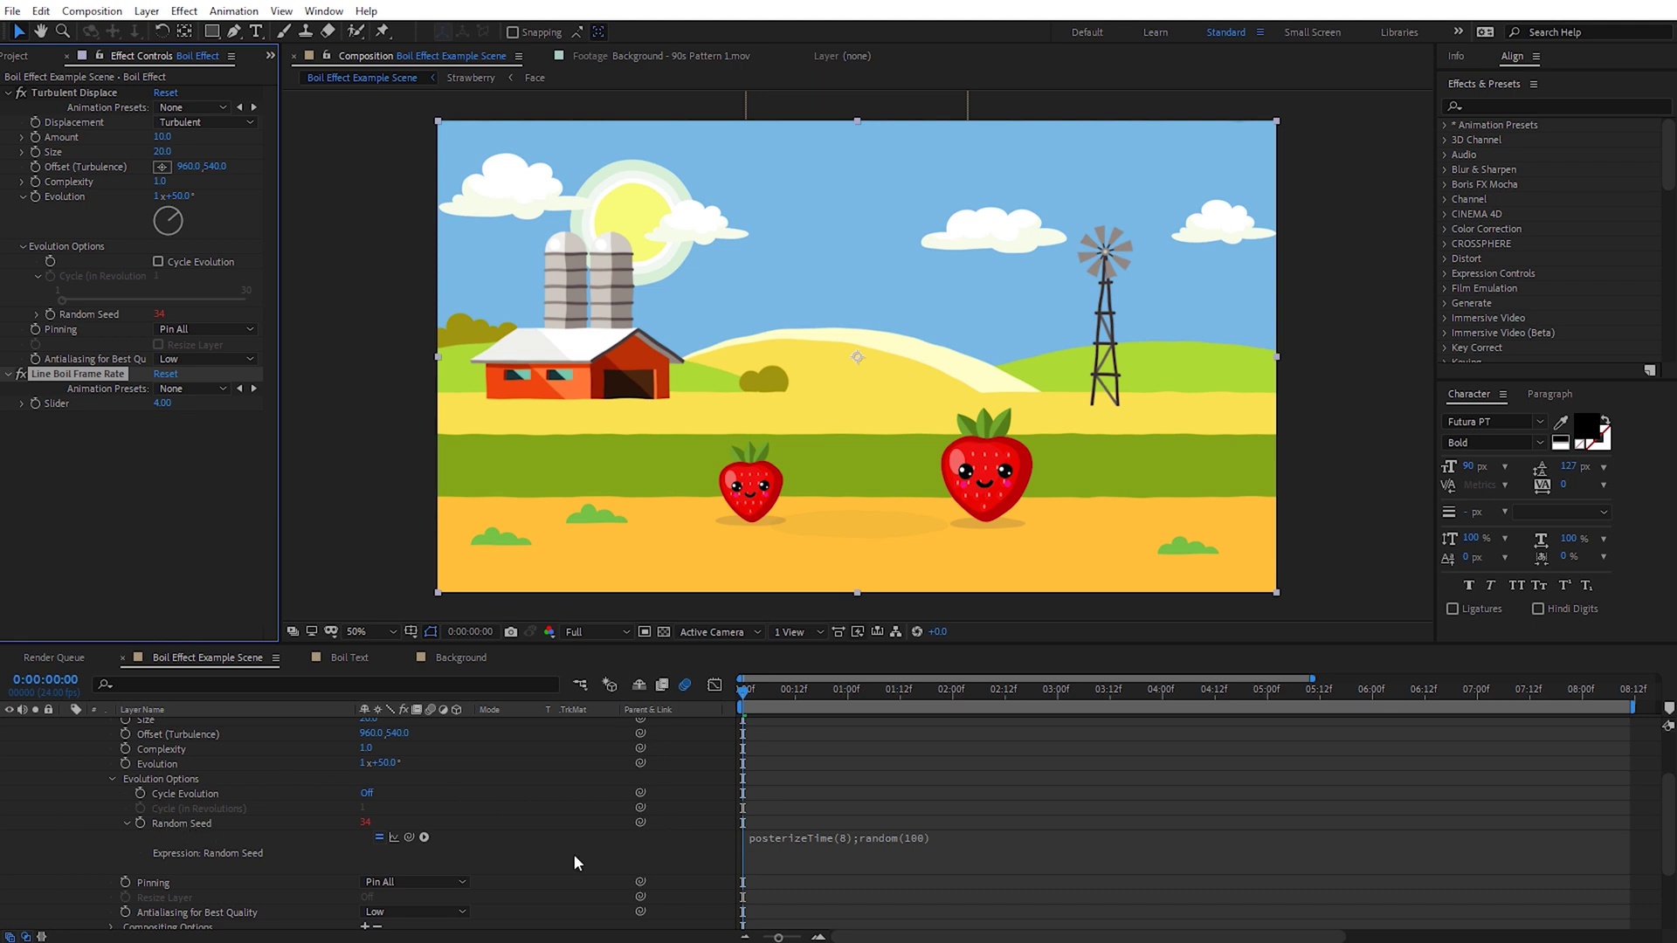
Replace the posterizeTime value in the Random Seed expression with a link to the Line Boil Frame Rate slider, close the bracket and apply it.
click(842, 842)
click(895, 840)
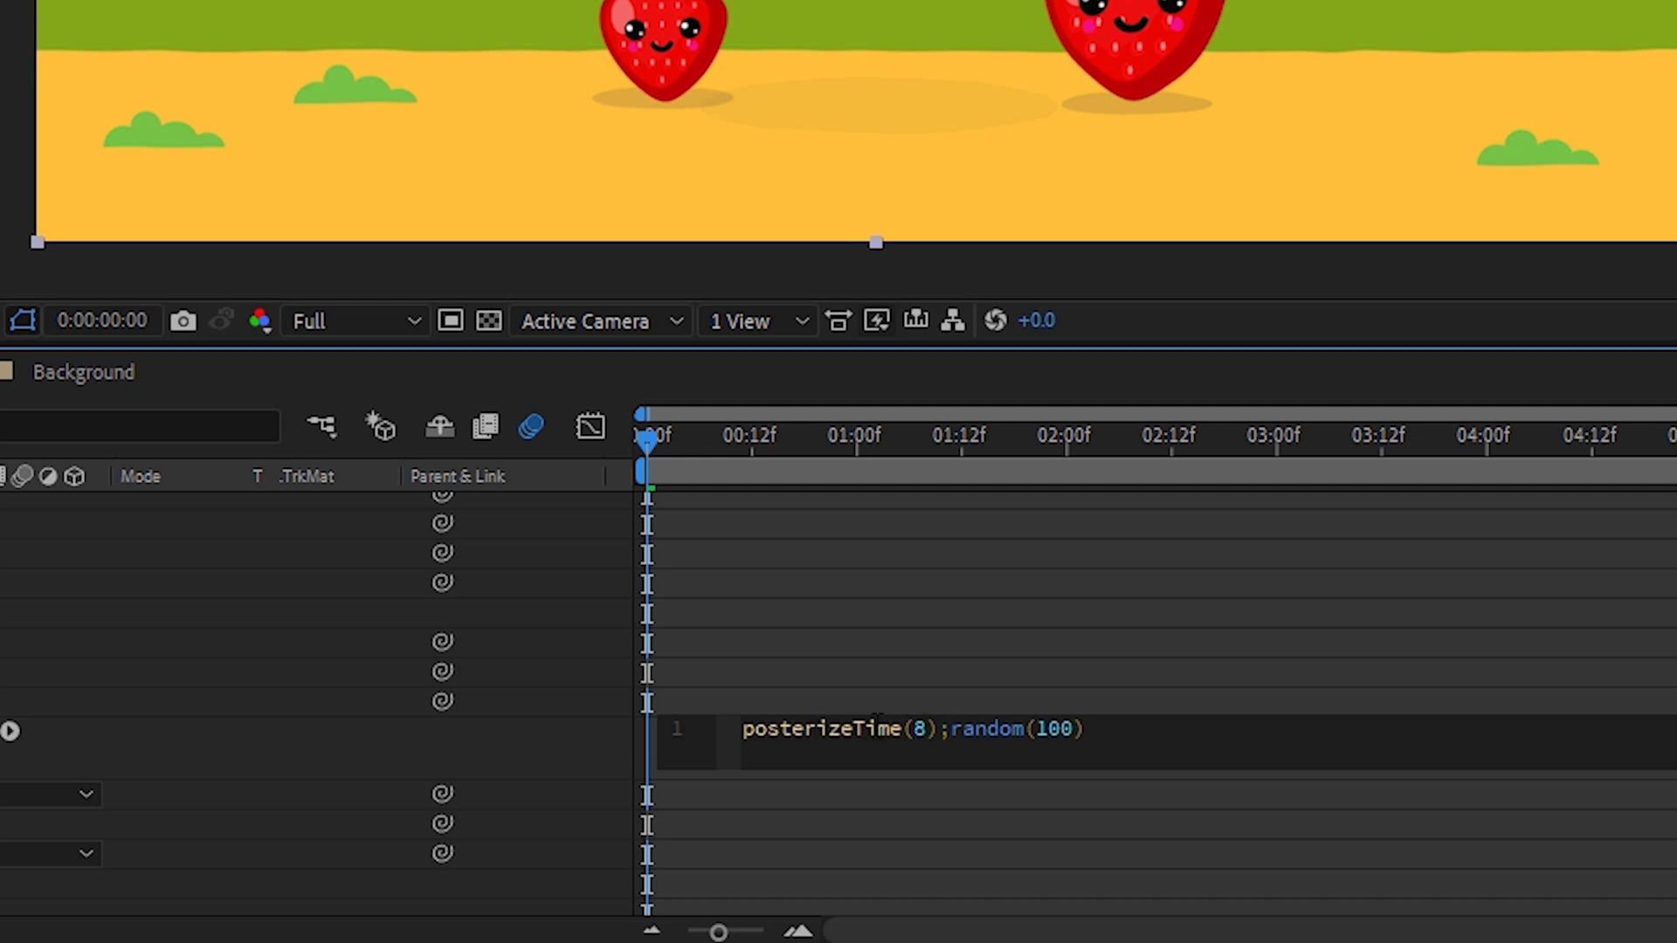
double_click(920, 730)
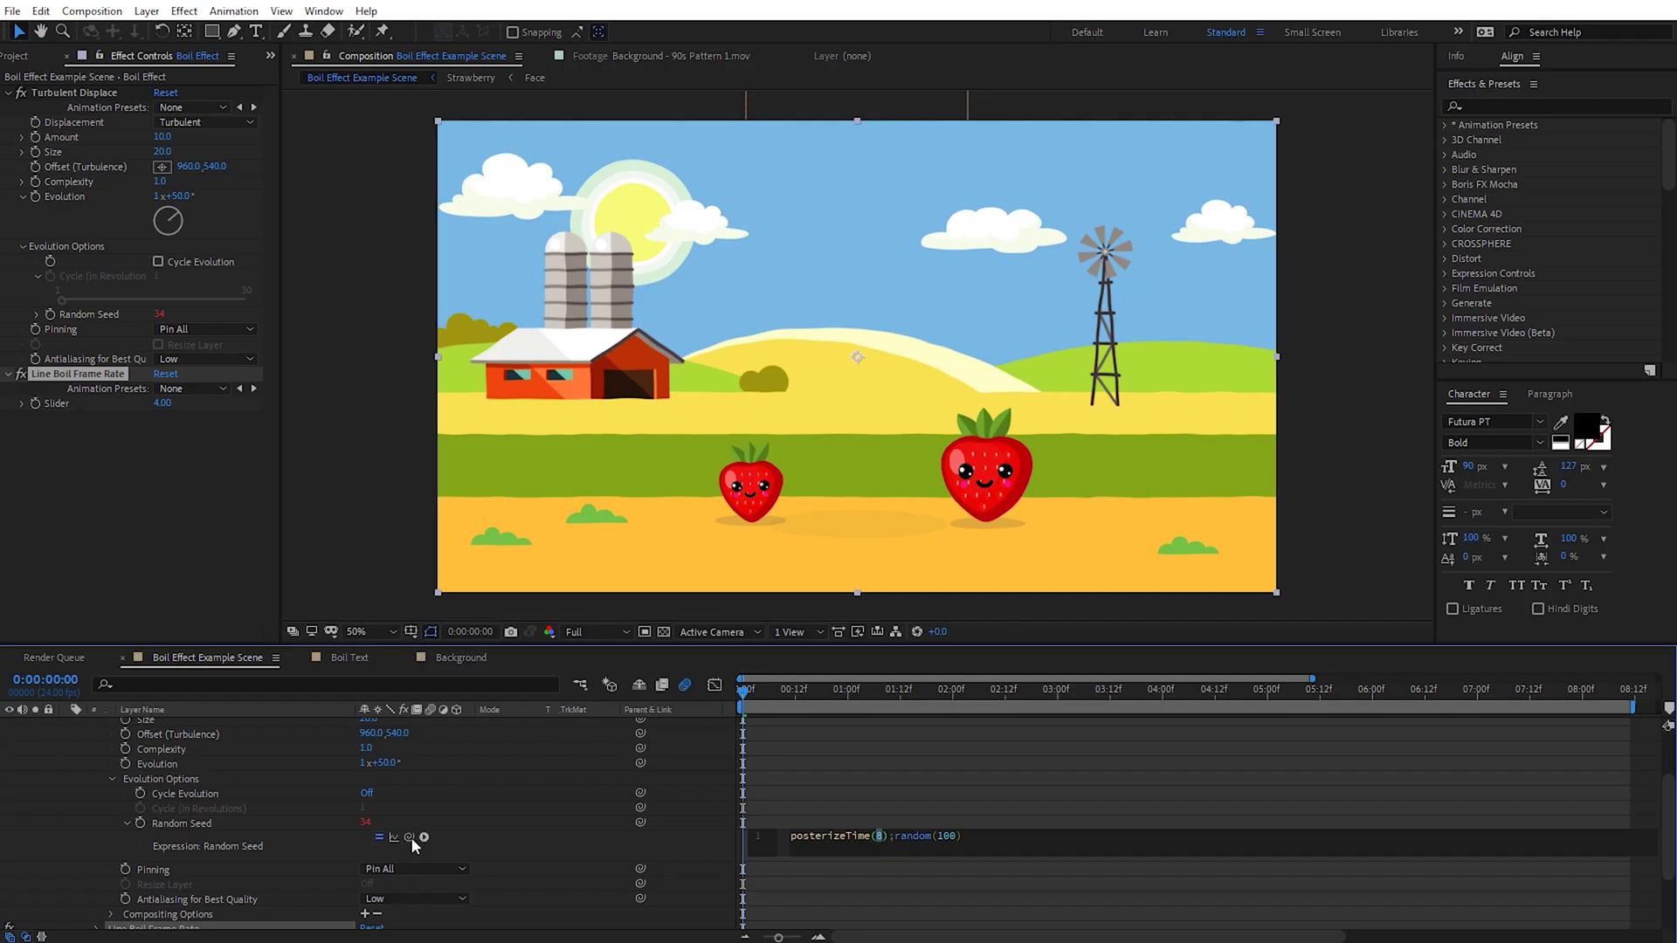
drag(410, 836, 60, 401)
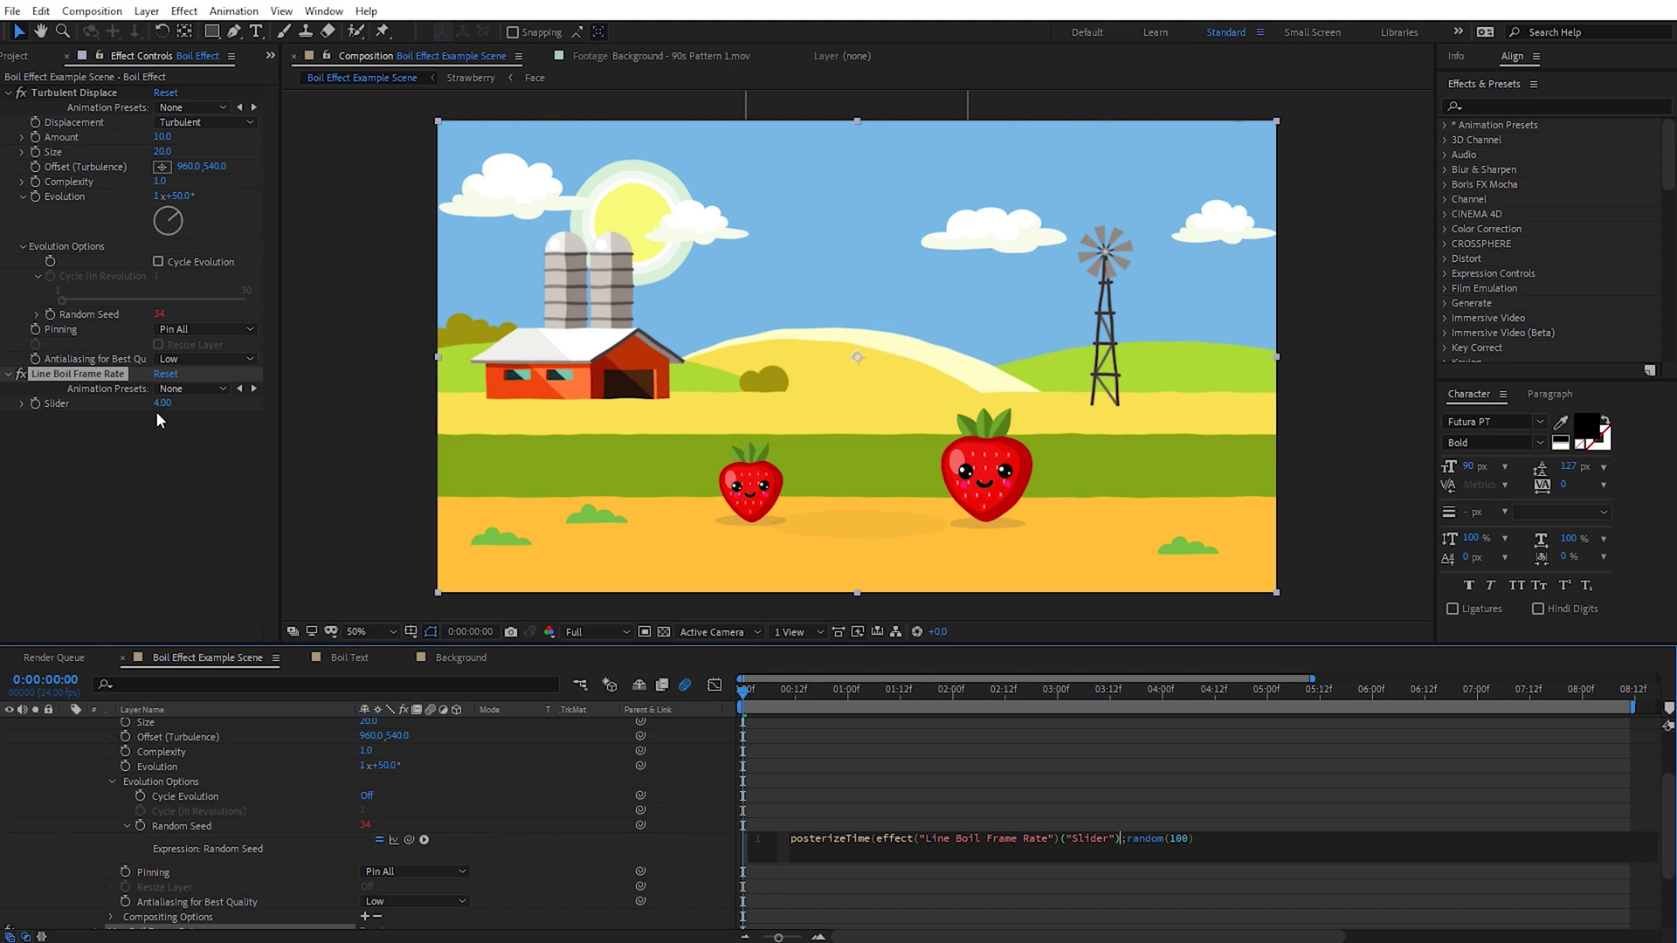
click(1123, 840)
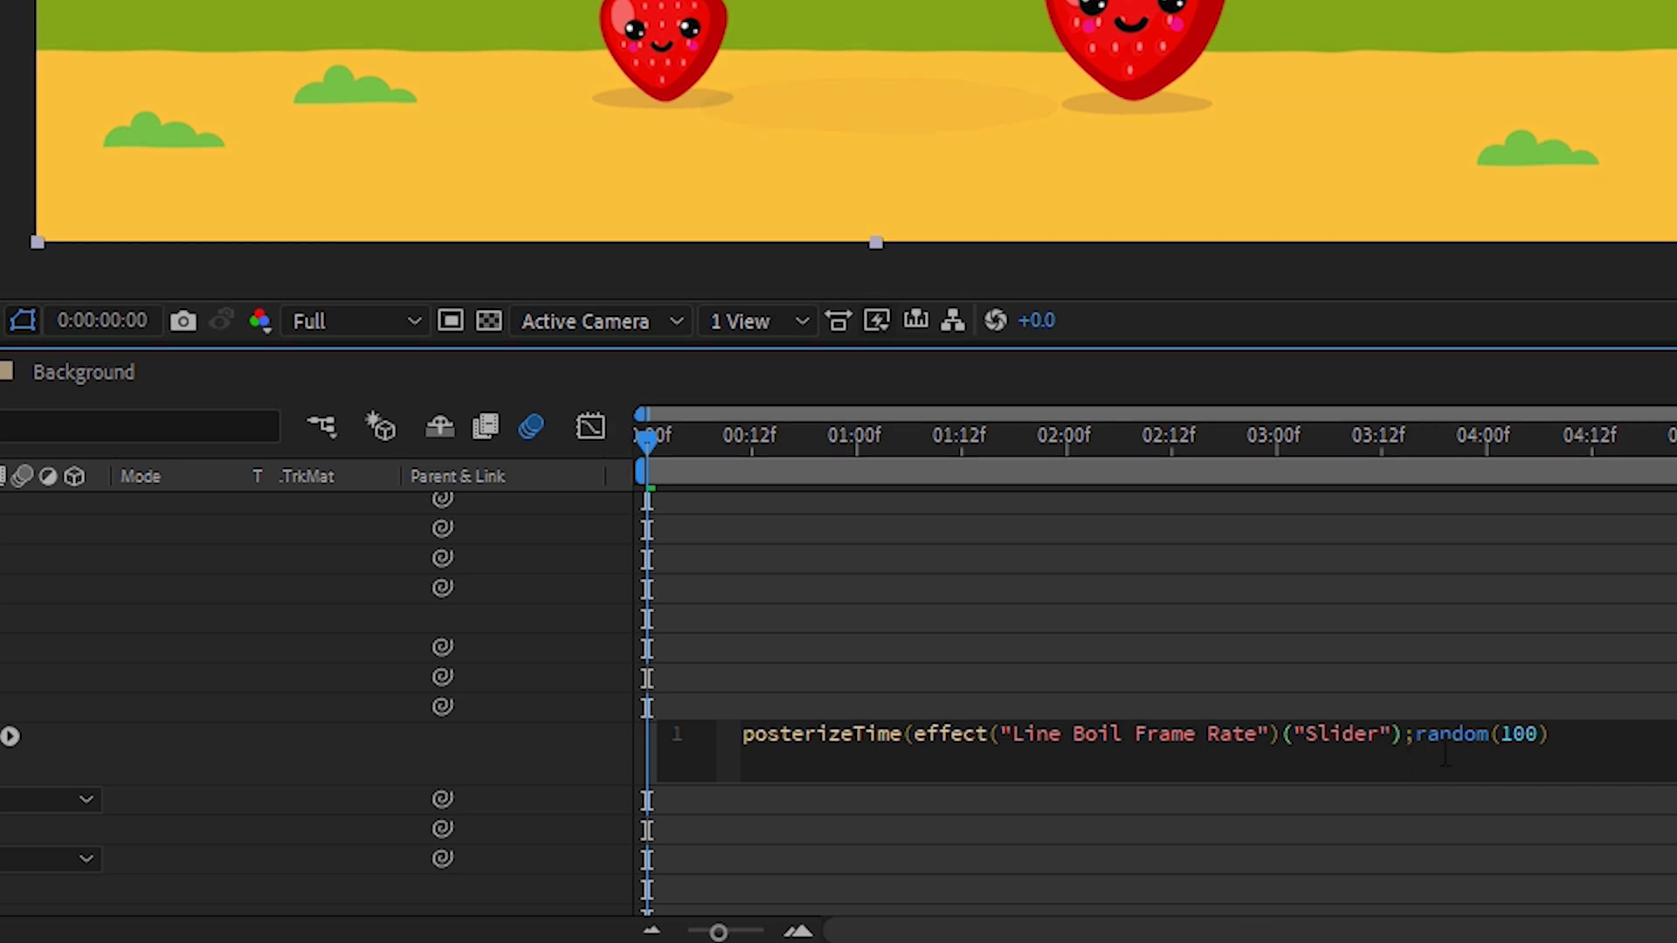
text())
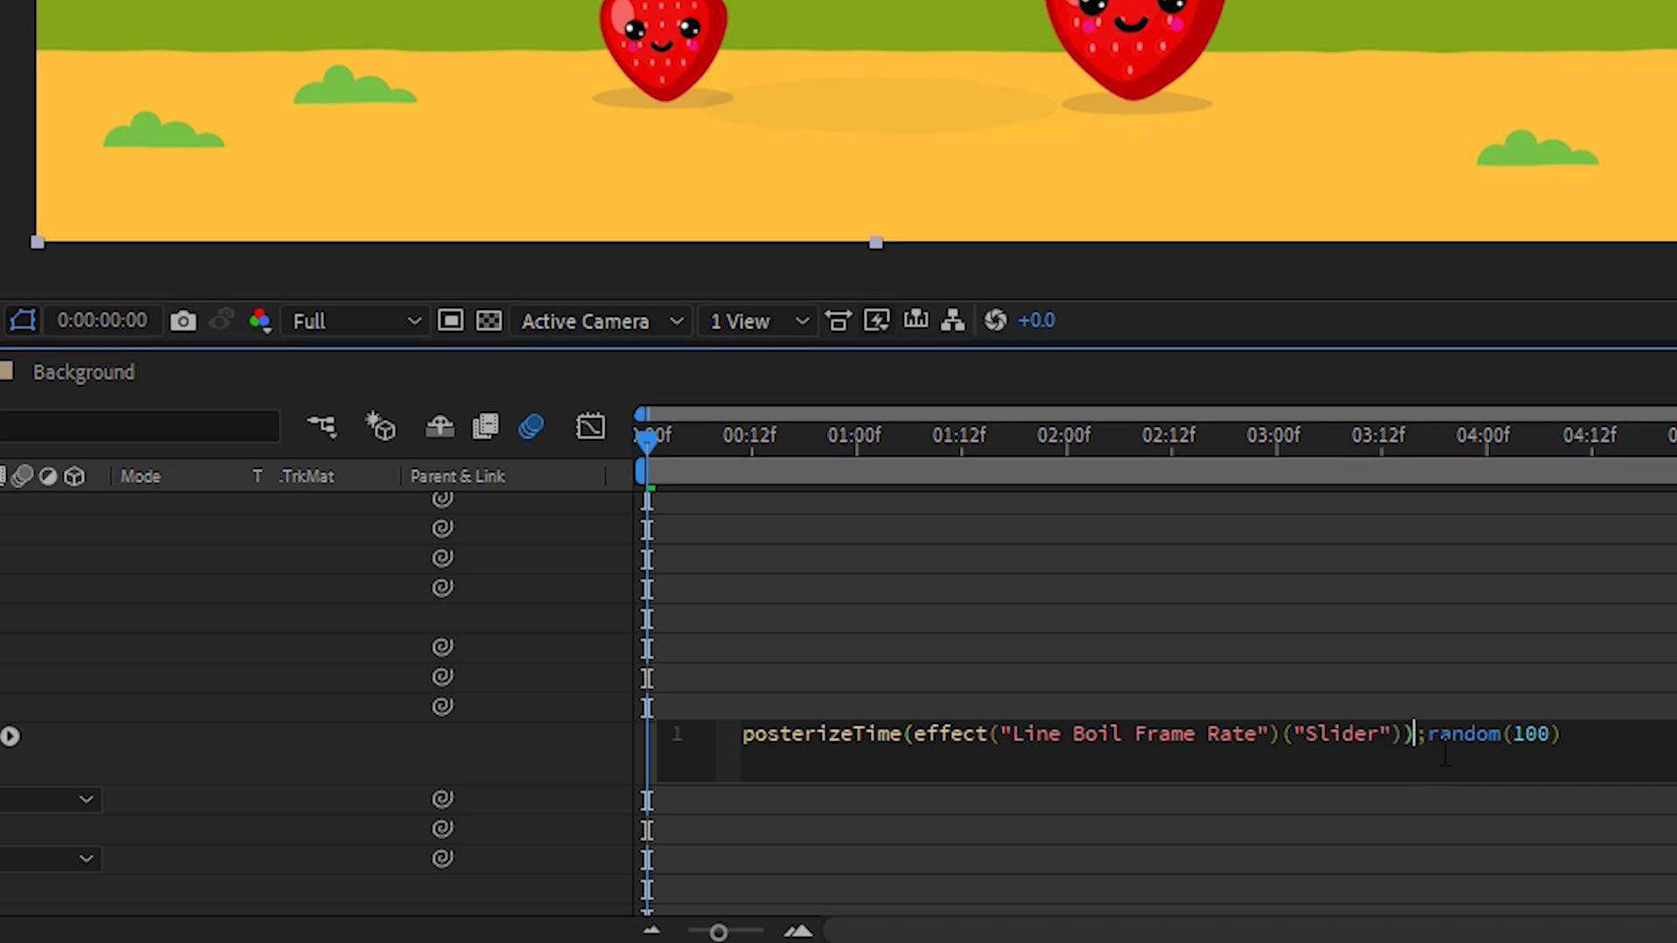
drag(1394, 767, 1420, 758)
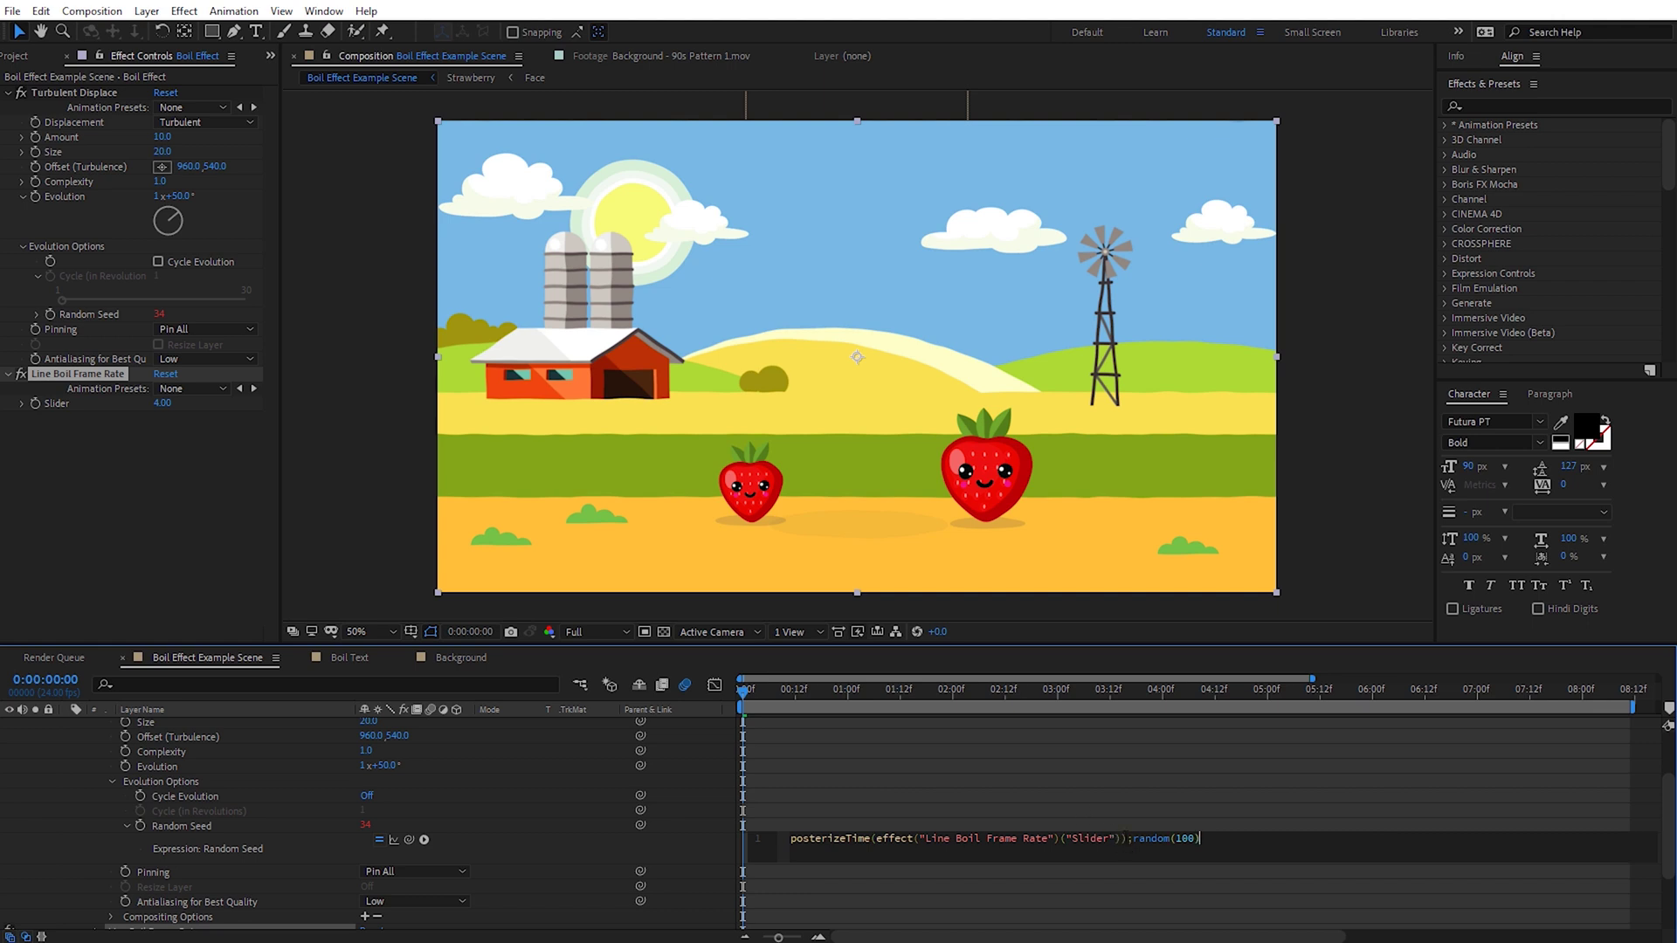
click(983, 799)
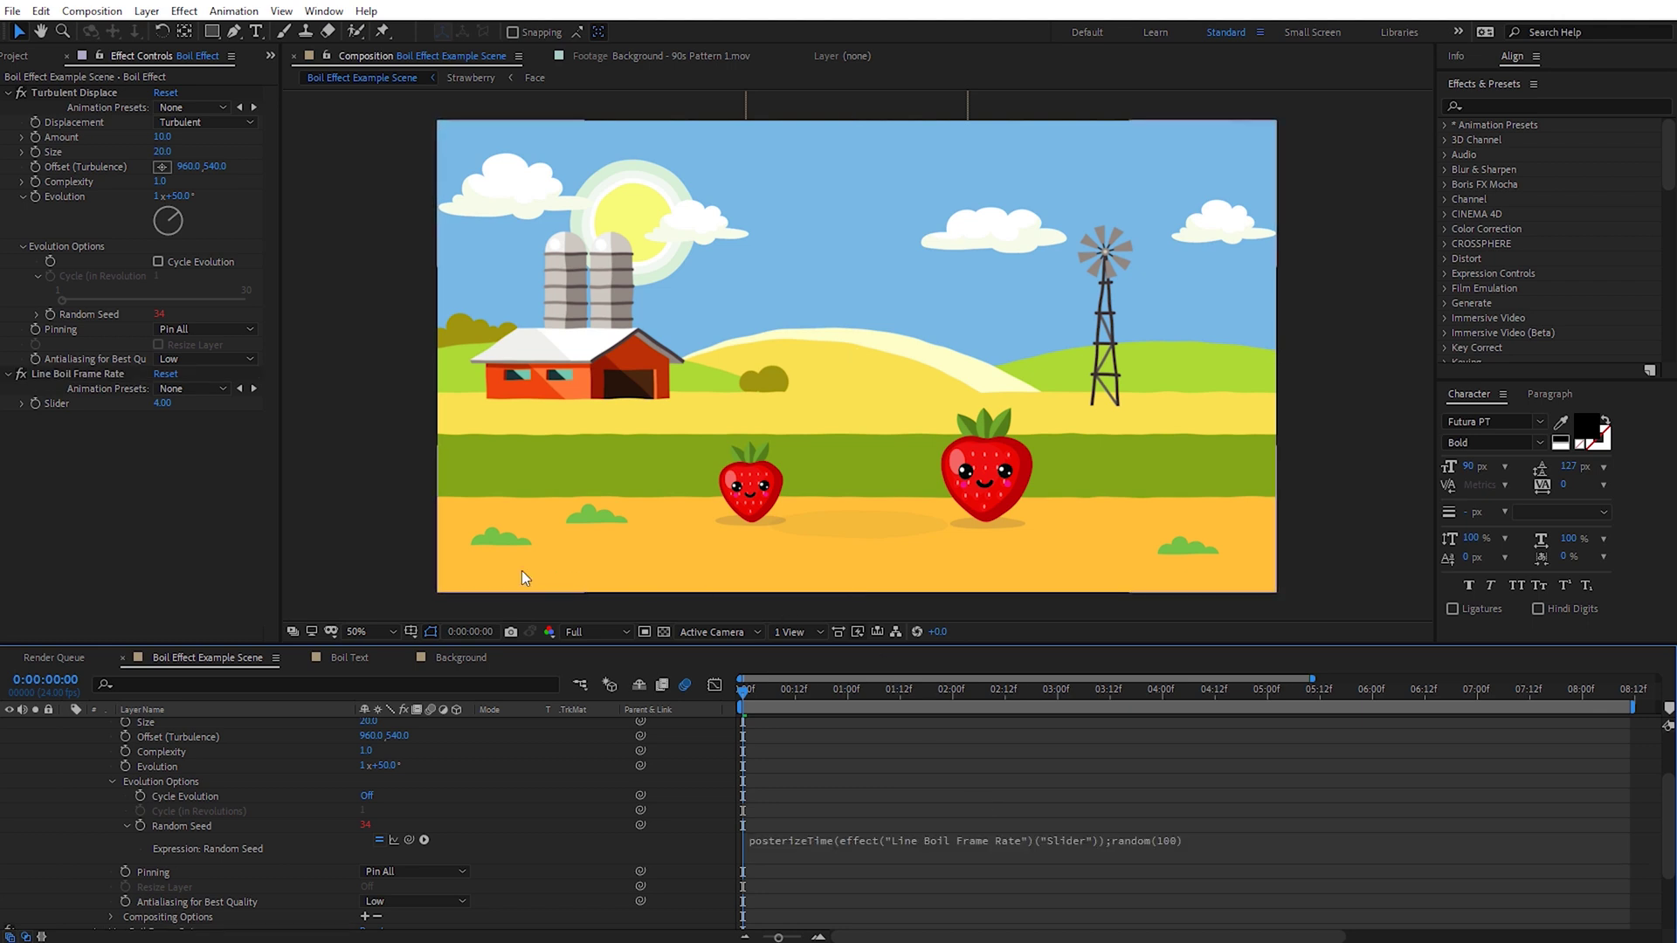
Preview the linked line boil, try the Line Boil Frame Rate slider at 12, and return it to 4.
drag(748, 689, 1183, 732)
key(space)
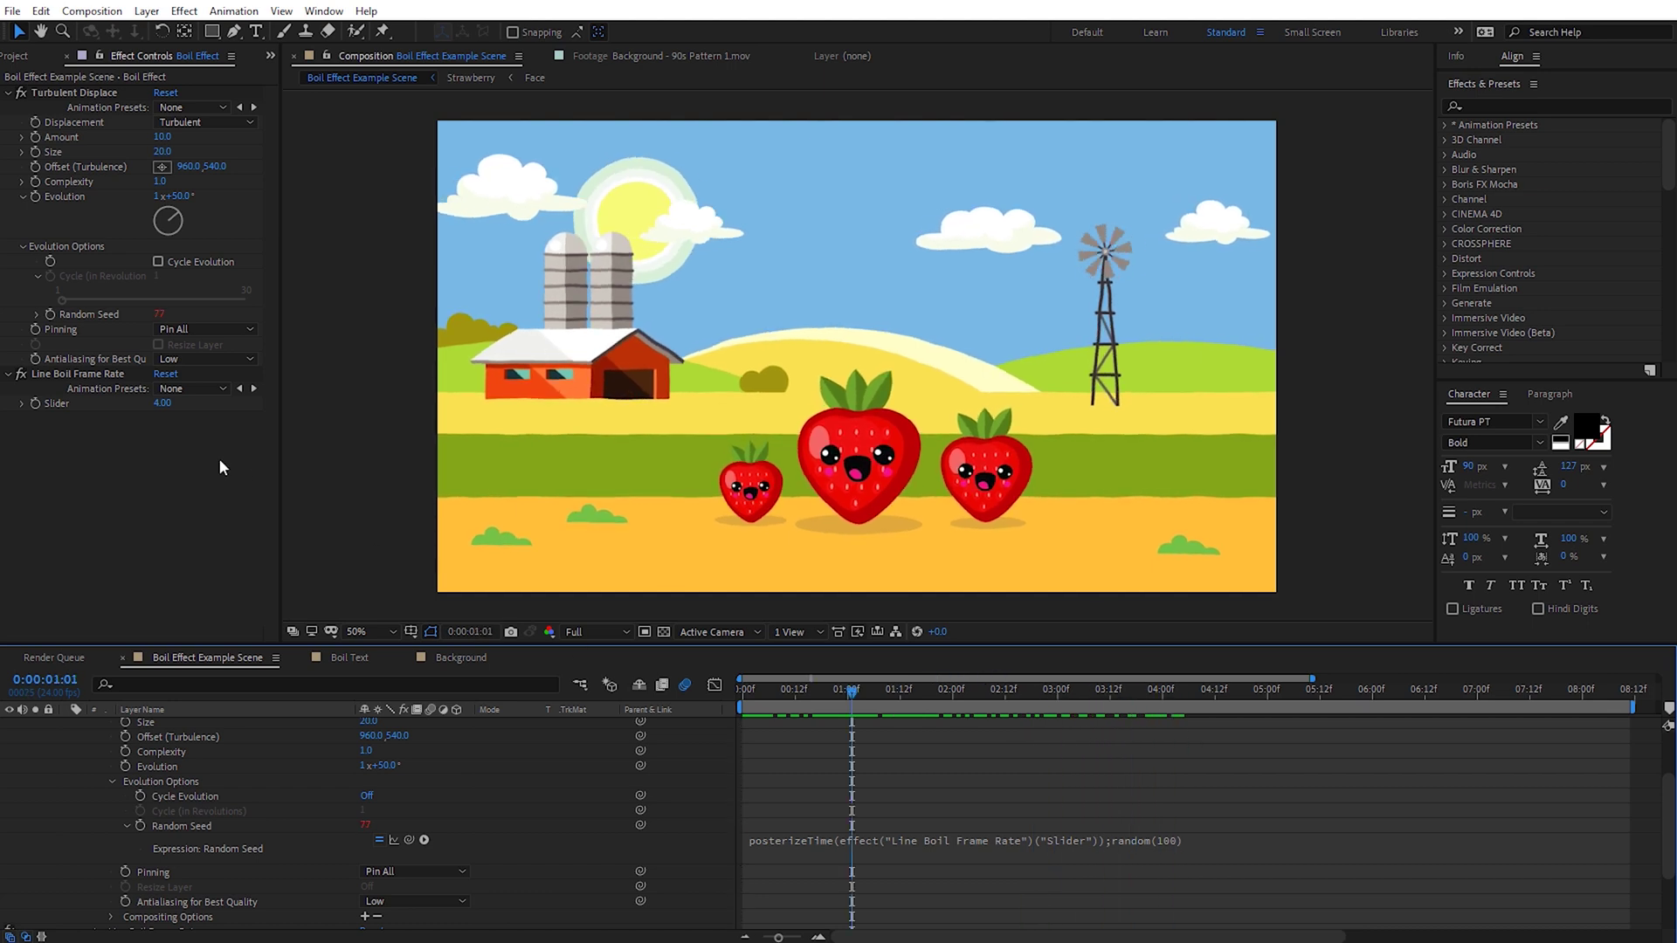
click(164, 404)
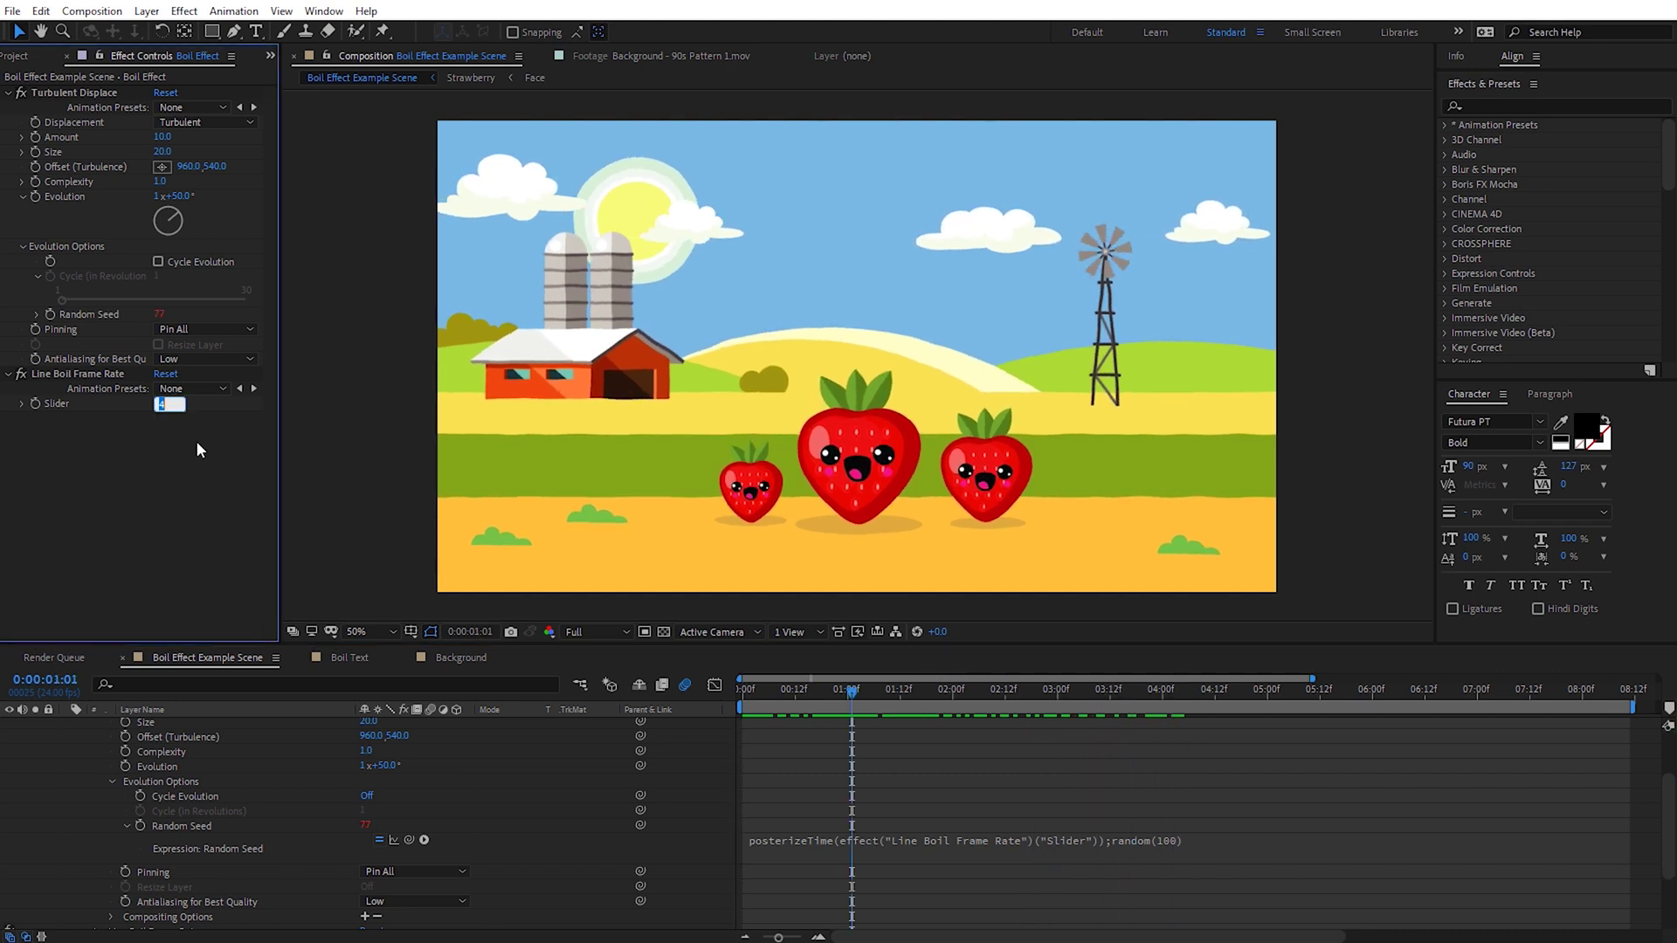
click(753, 690)
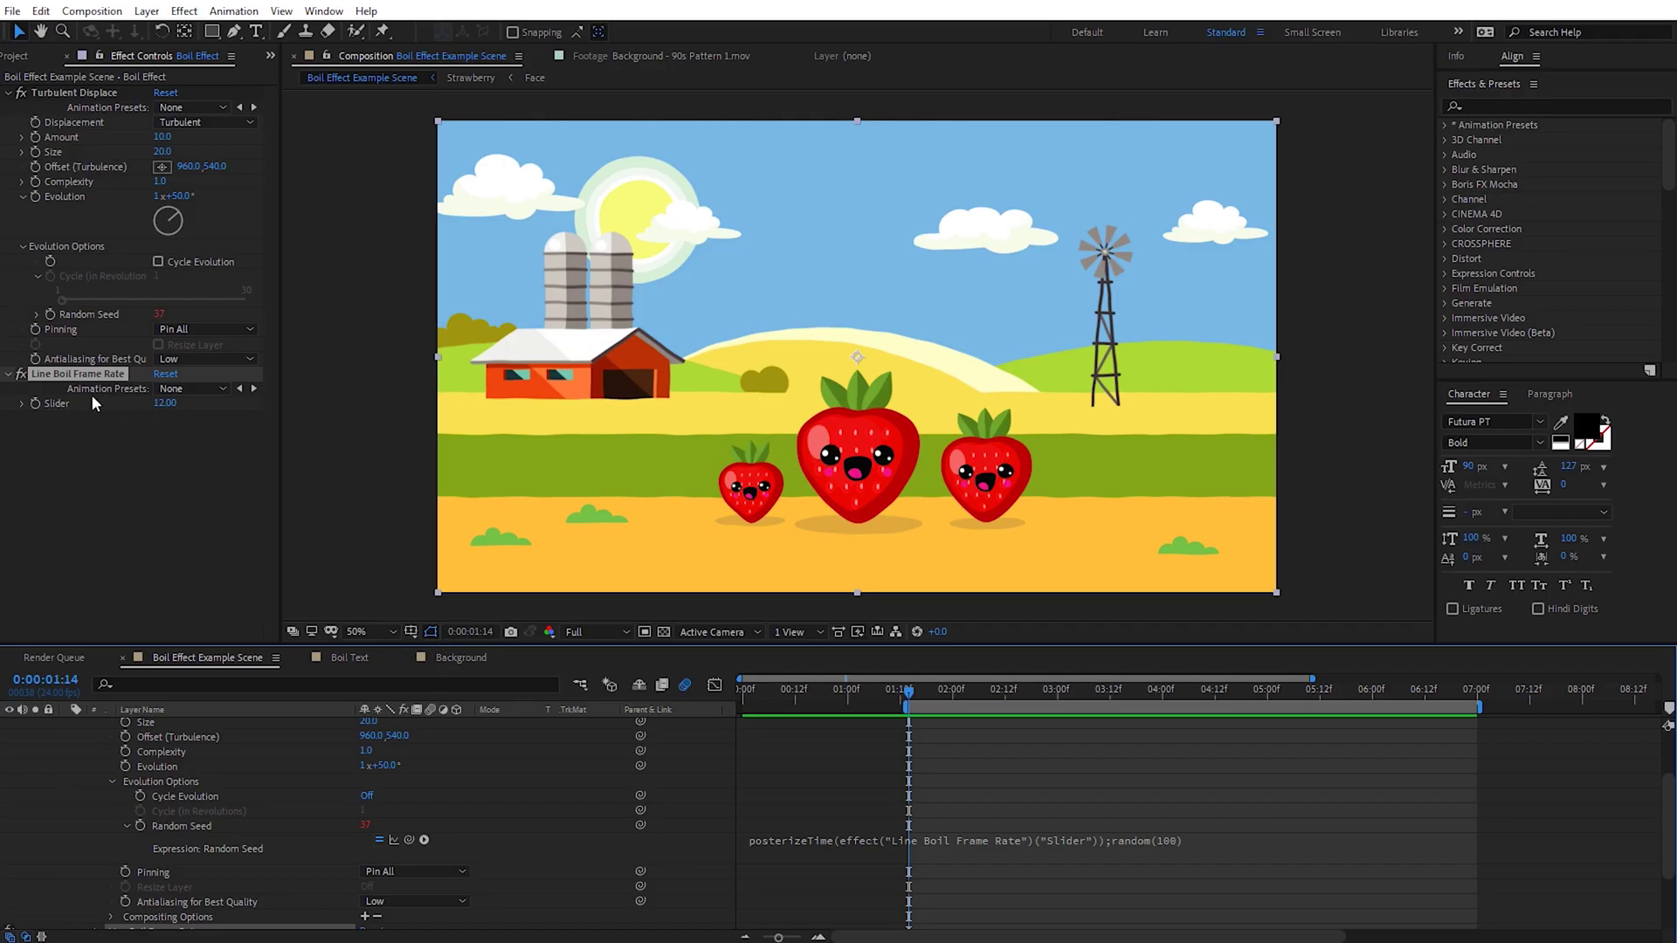
click(166, 404)
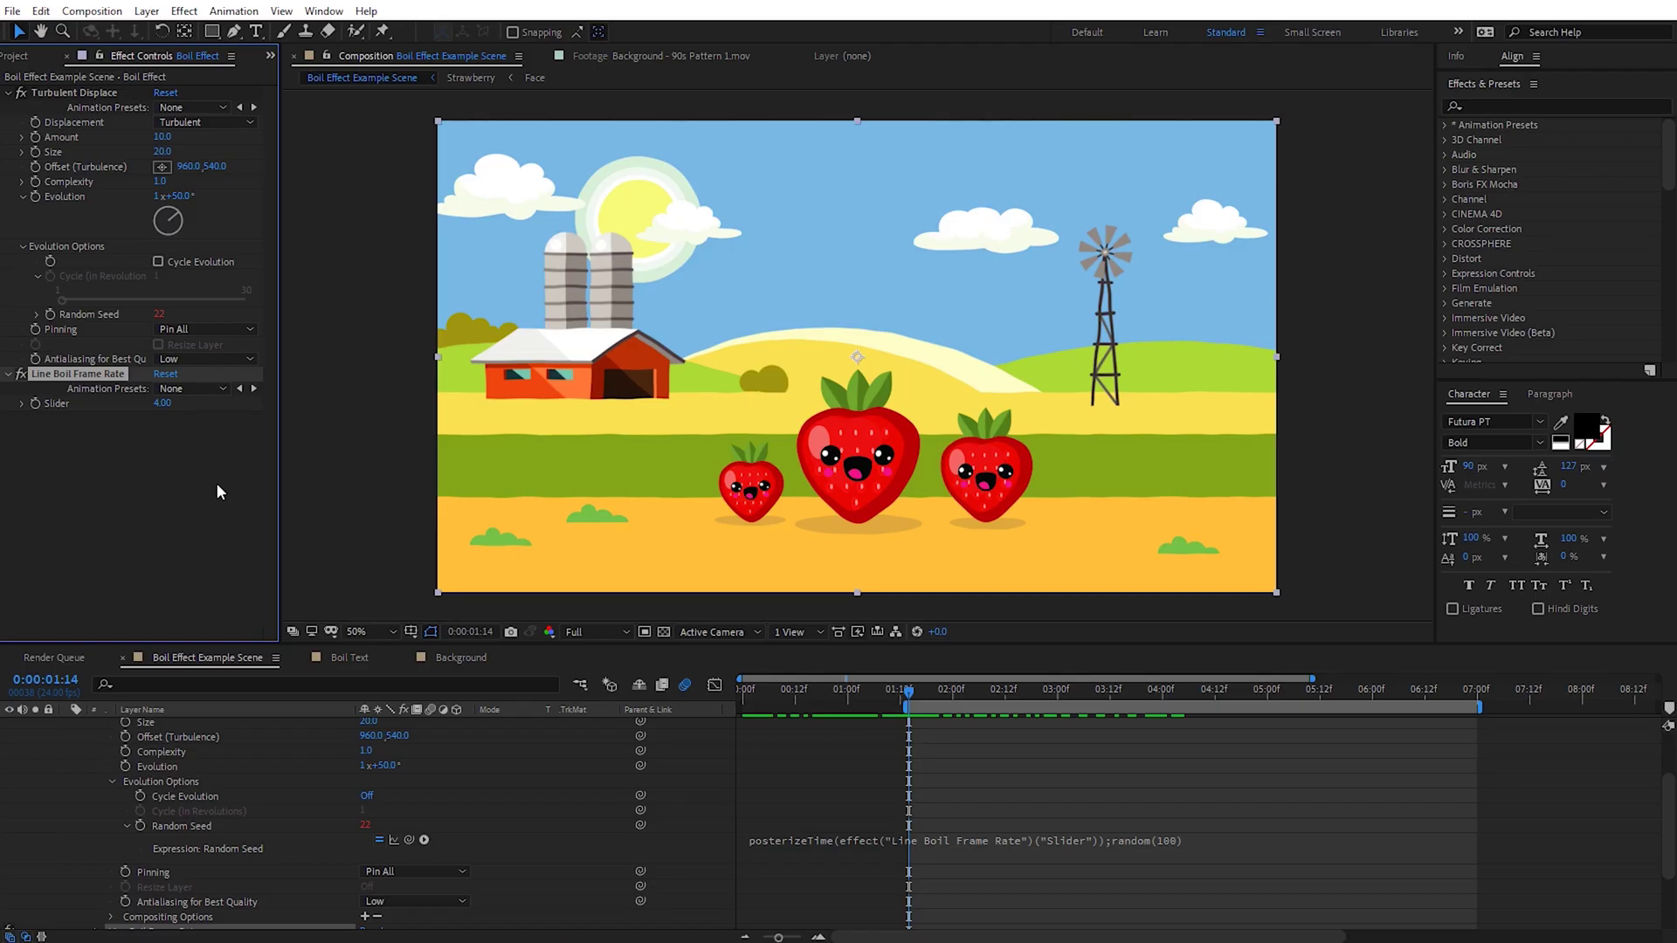
click(216, 482)
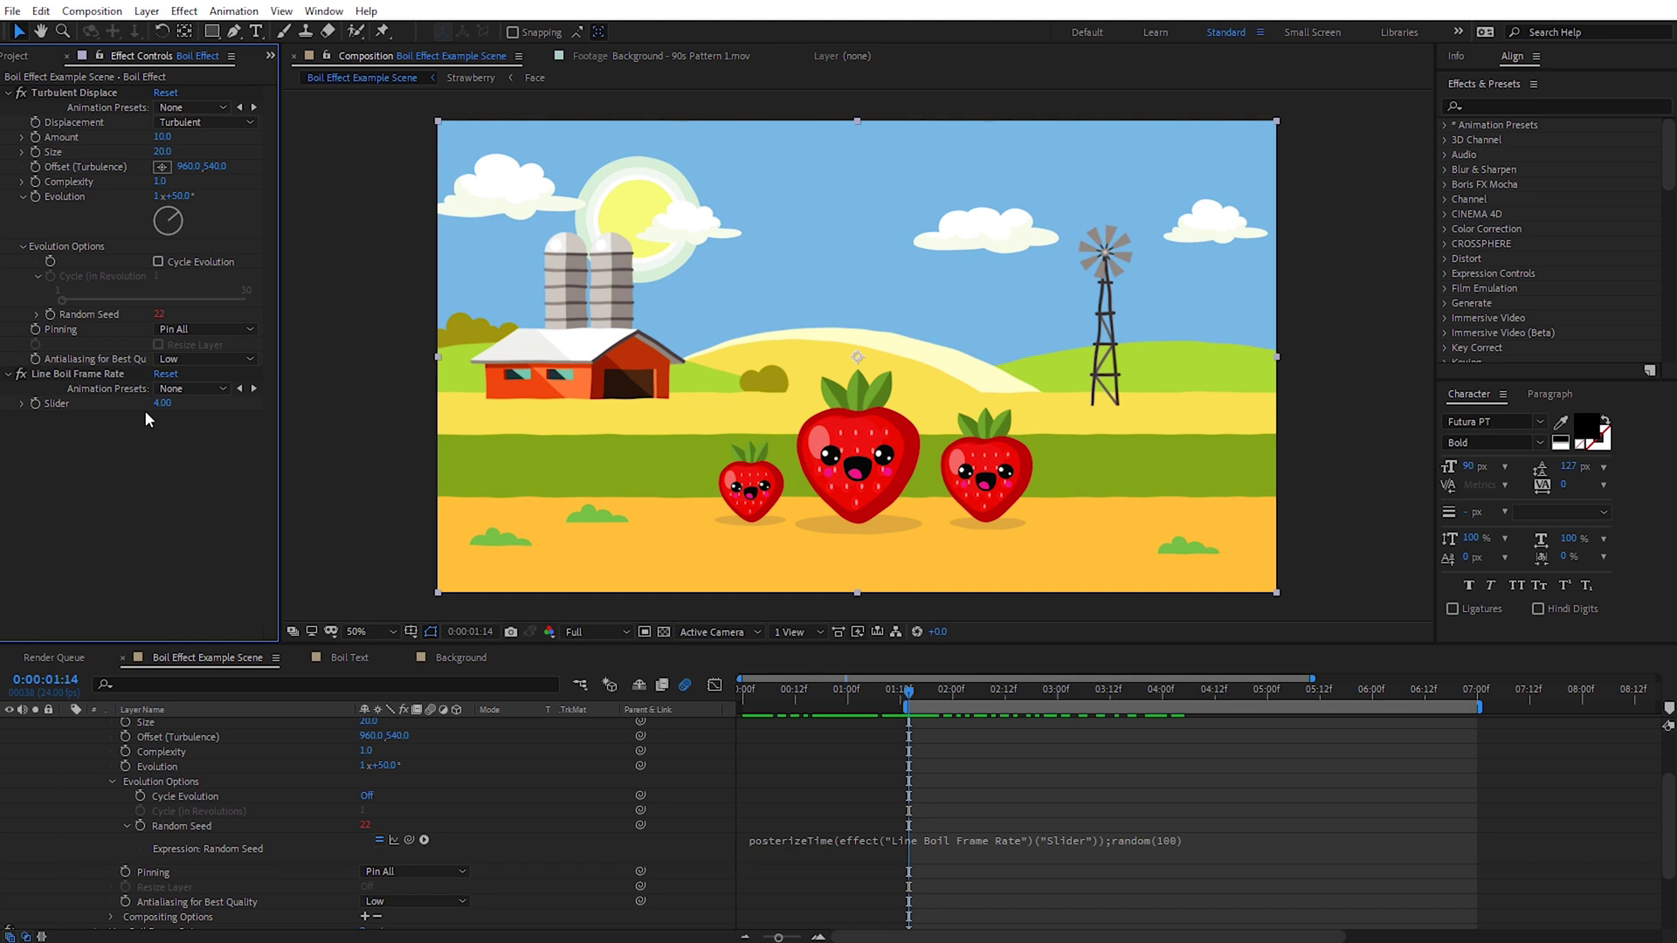
Save the Turbulent Displace and Line Boil Frame Rate effects together as an animation preset named Line Boil Preset in User Presets.
click(77, 377)
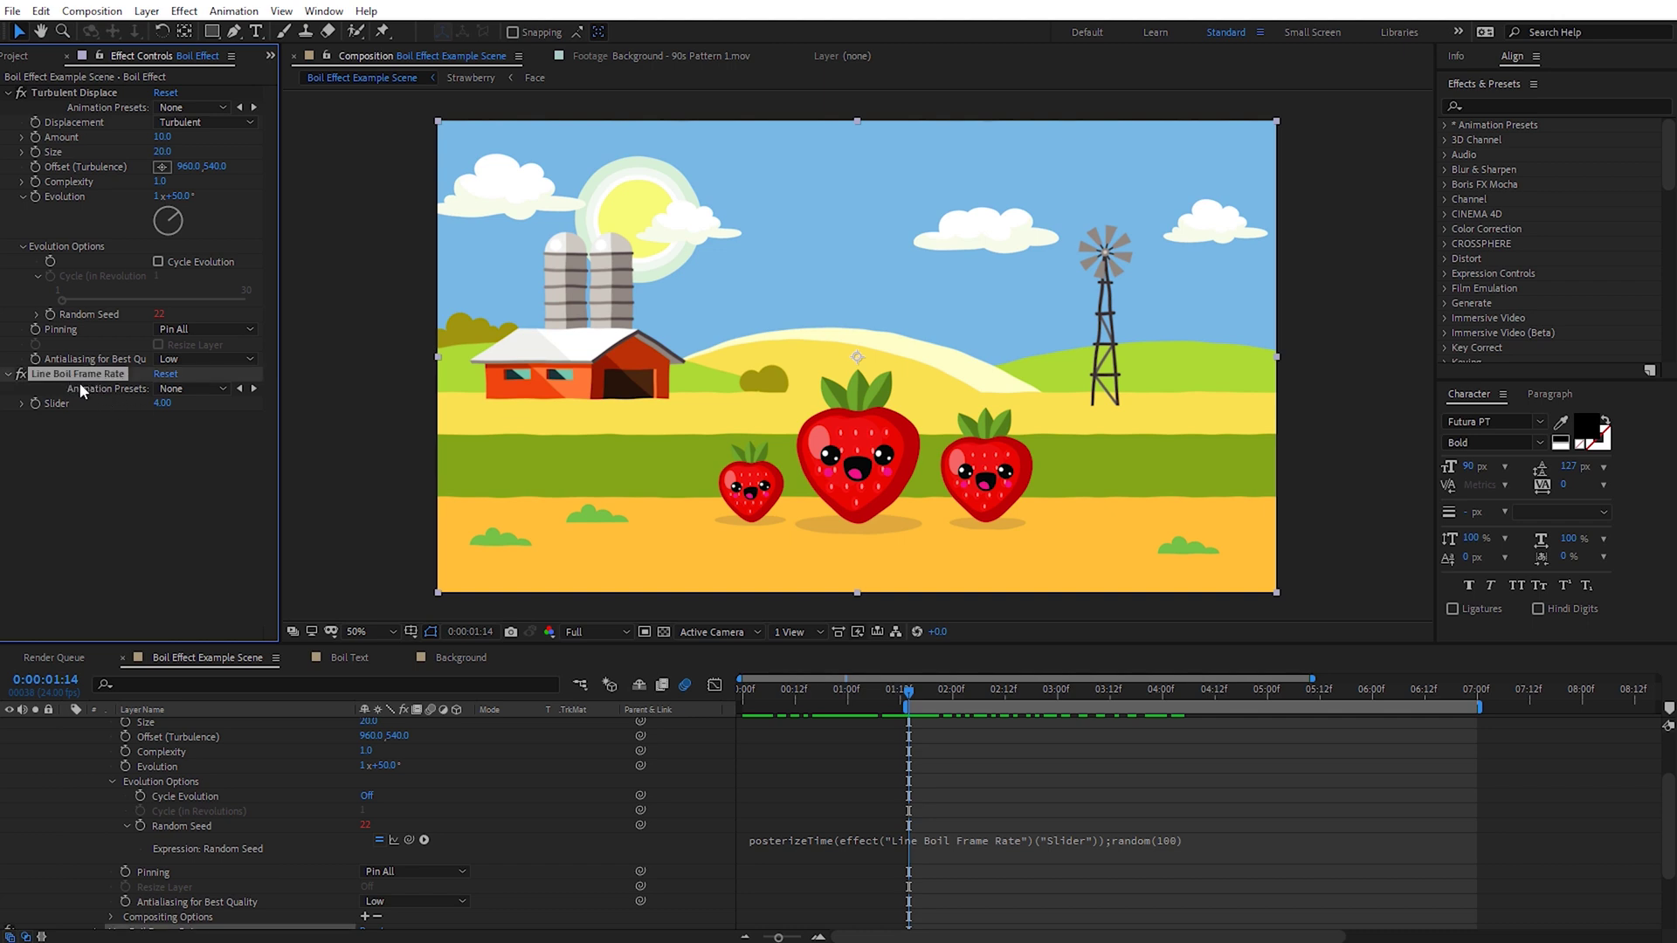
ctrl+click(71, 92)
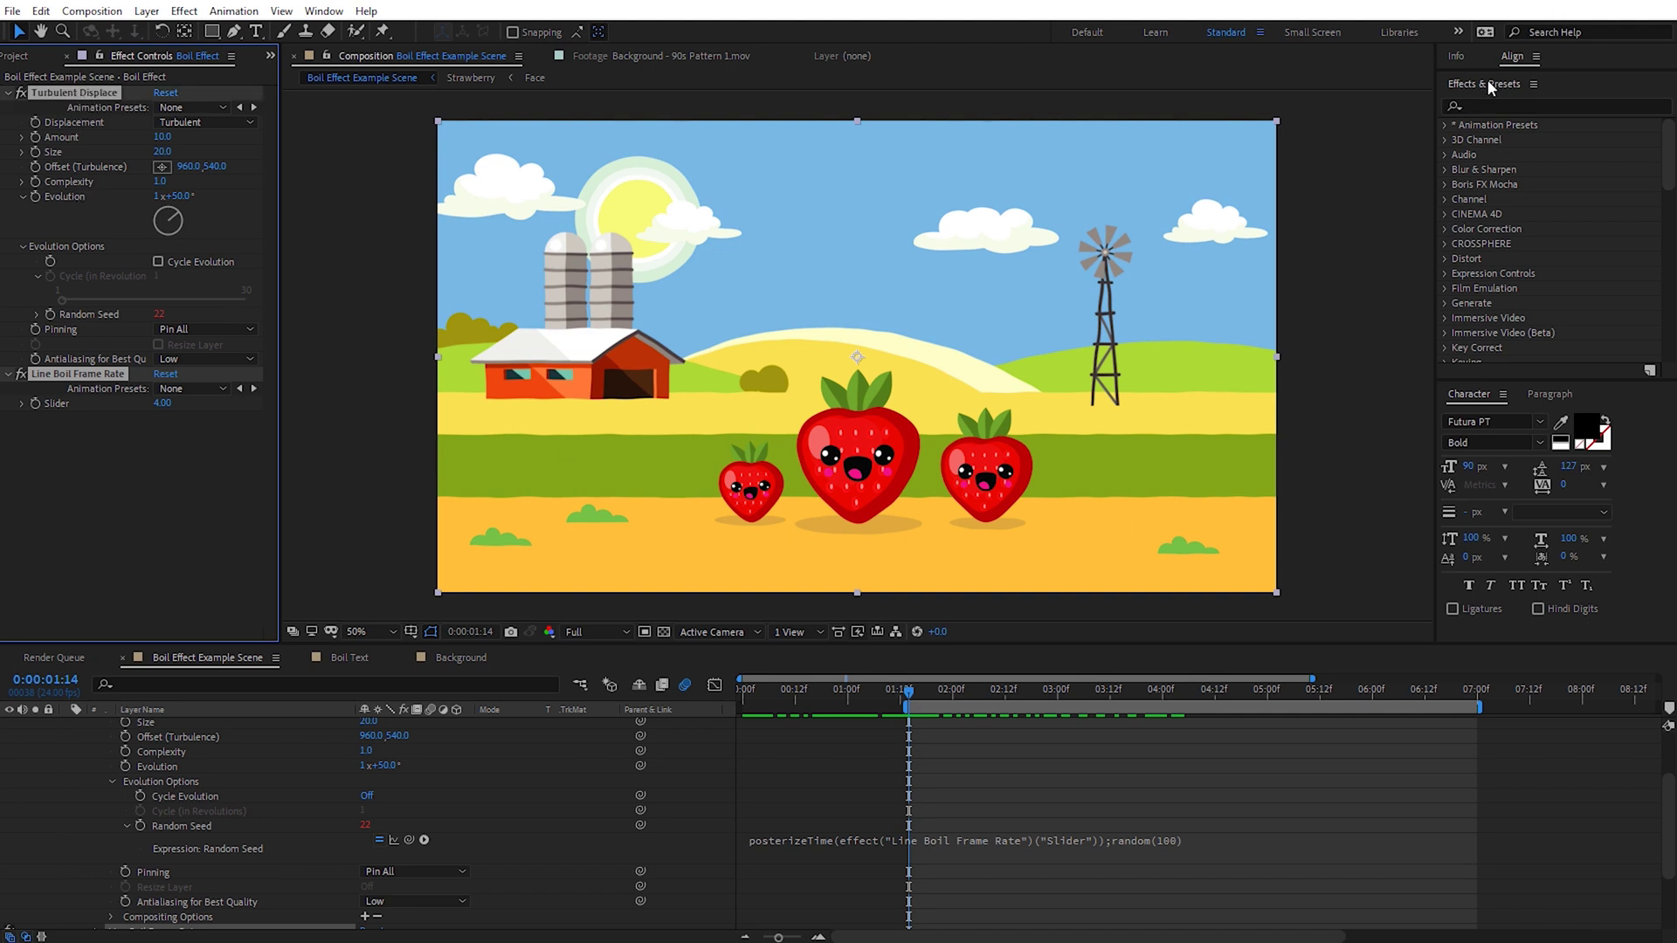
click(327, 12)
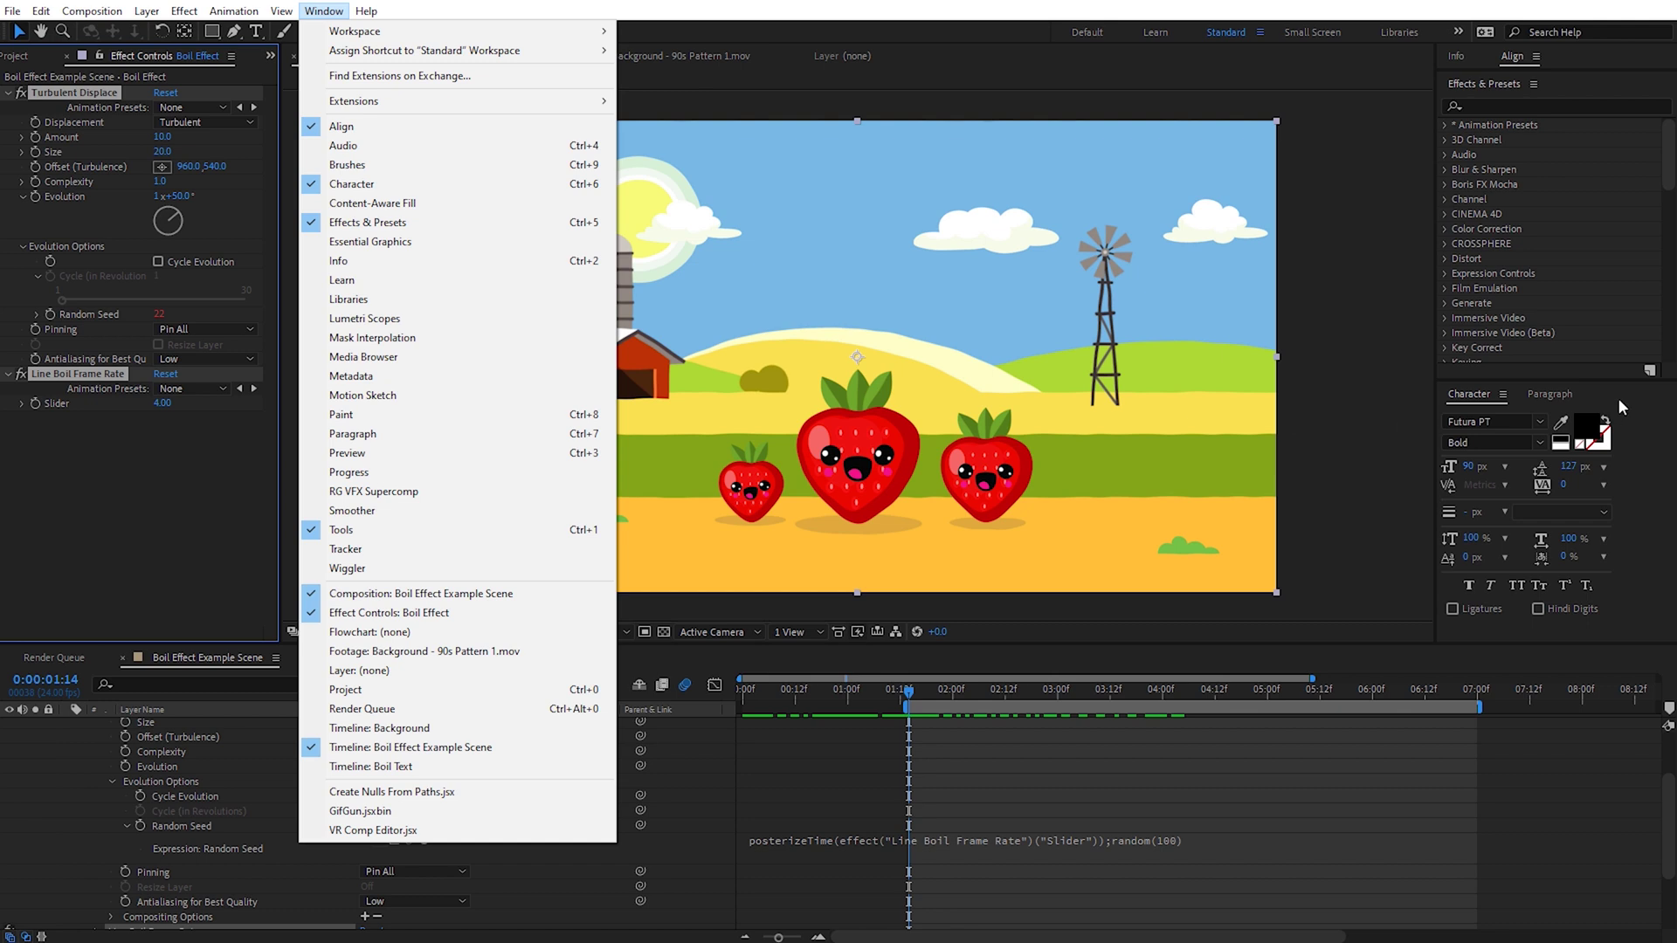
click(1492, 355)
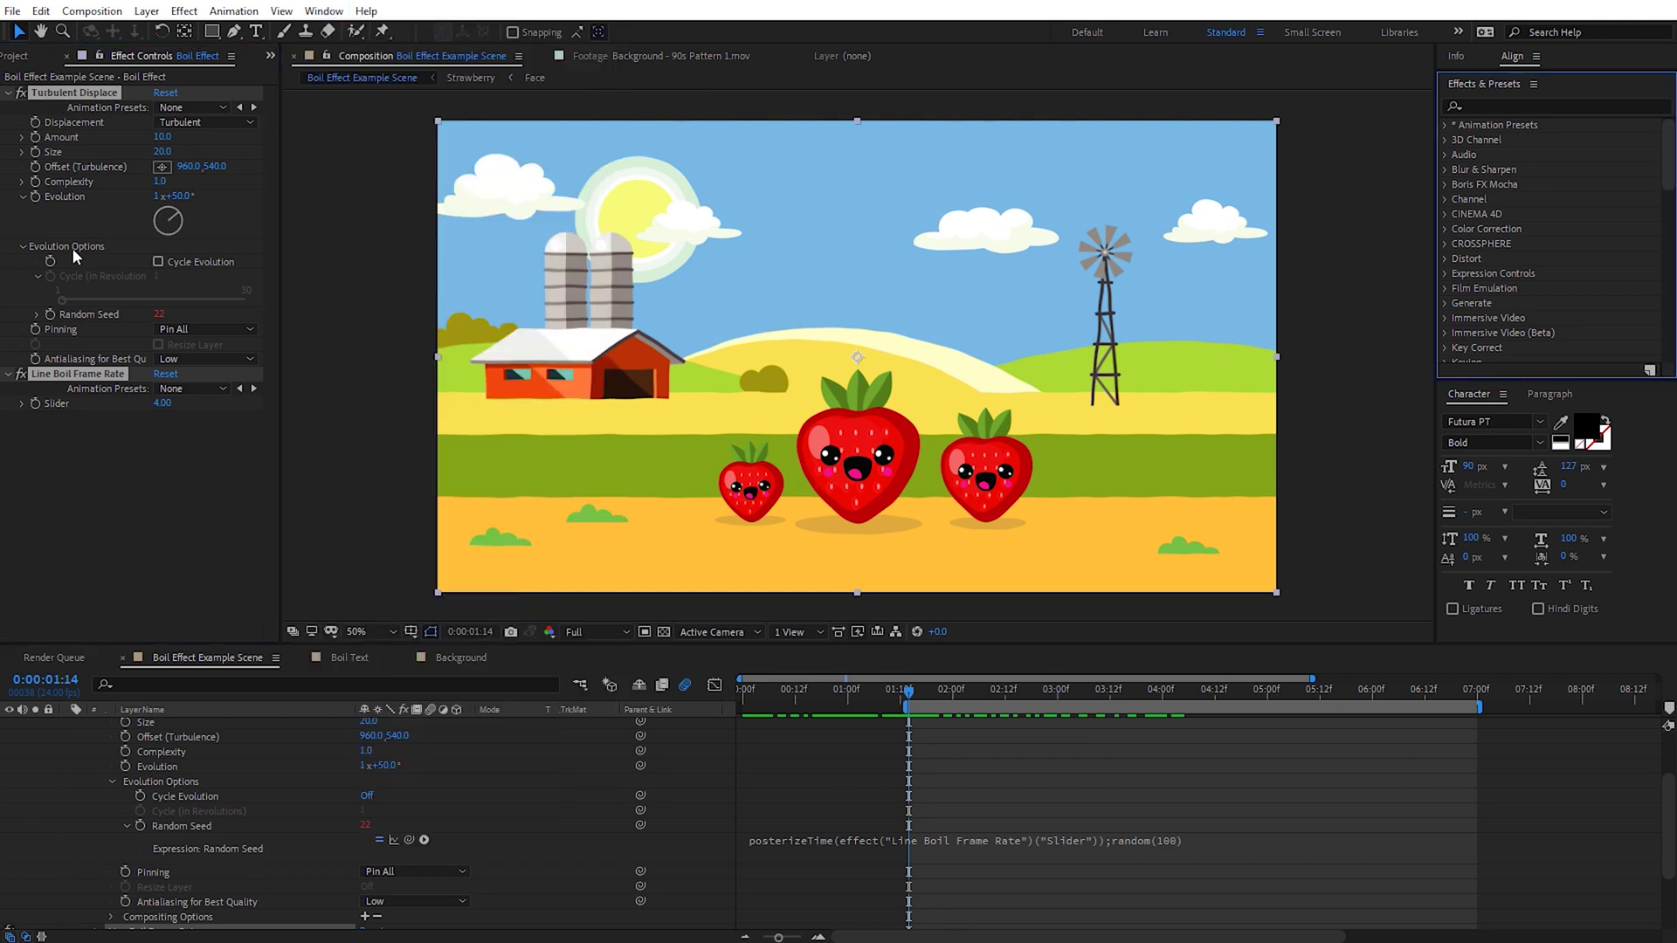
click(1649, 372)
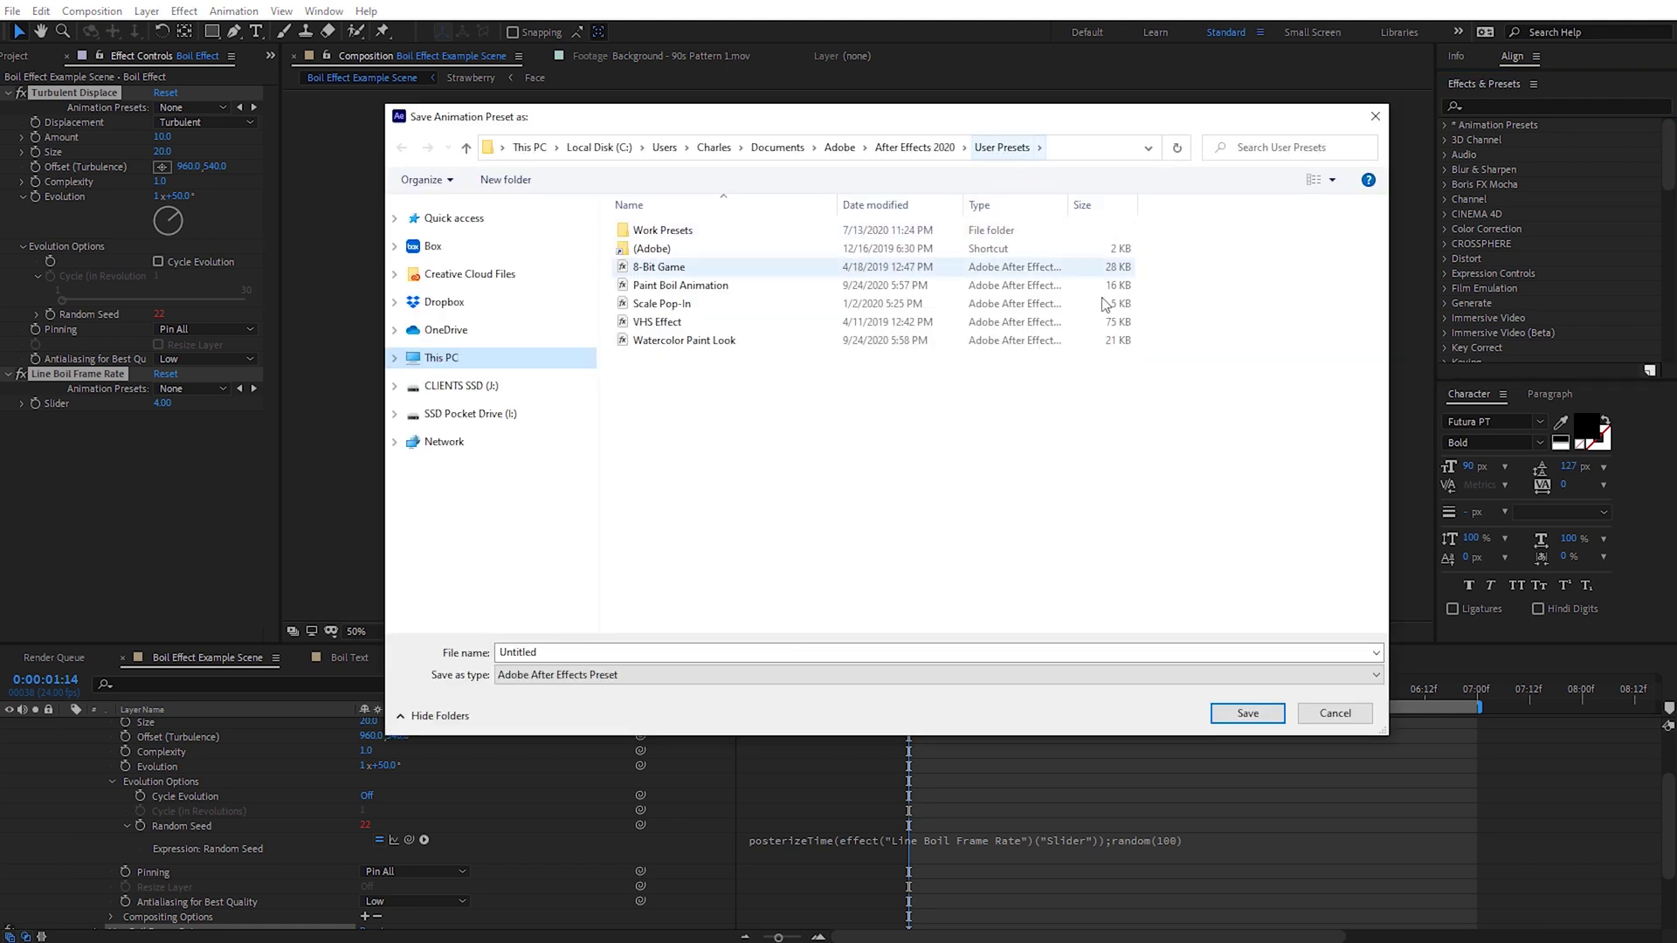
double_click(559, 652)
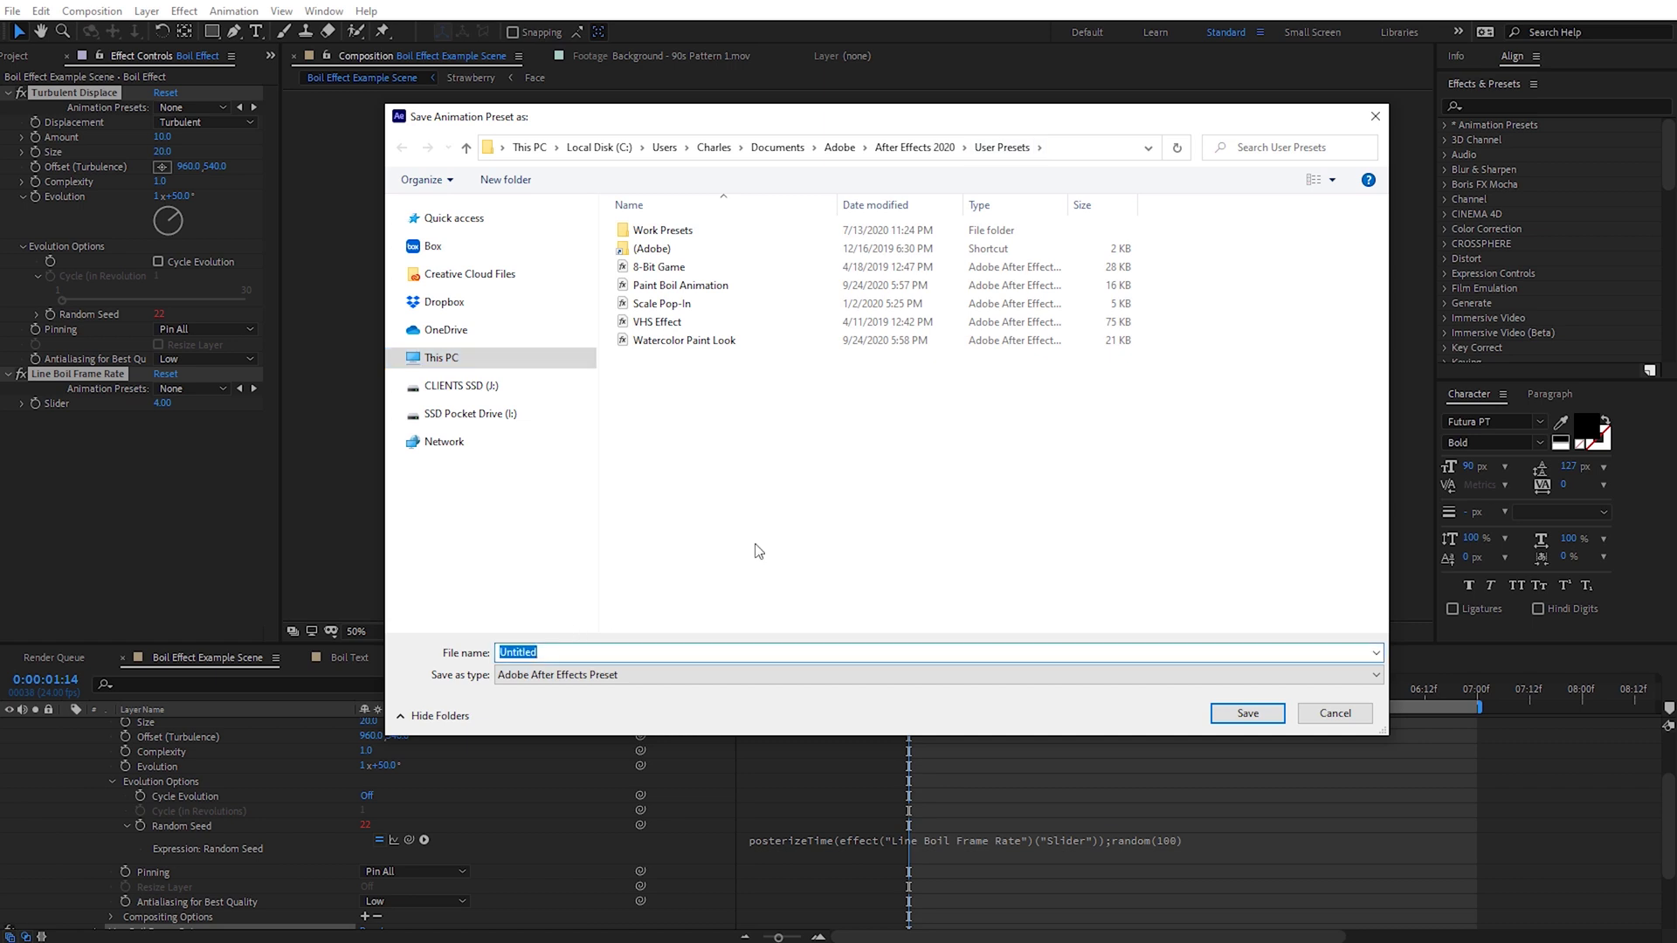
text(Line Boil Preset)
click(1248, 714)
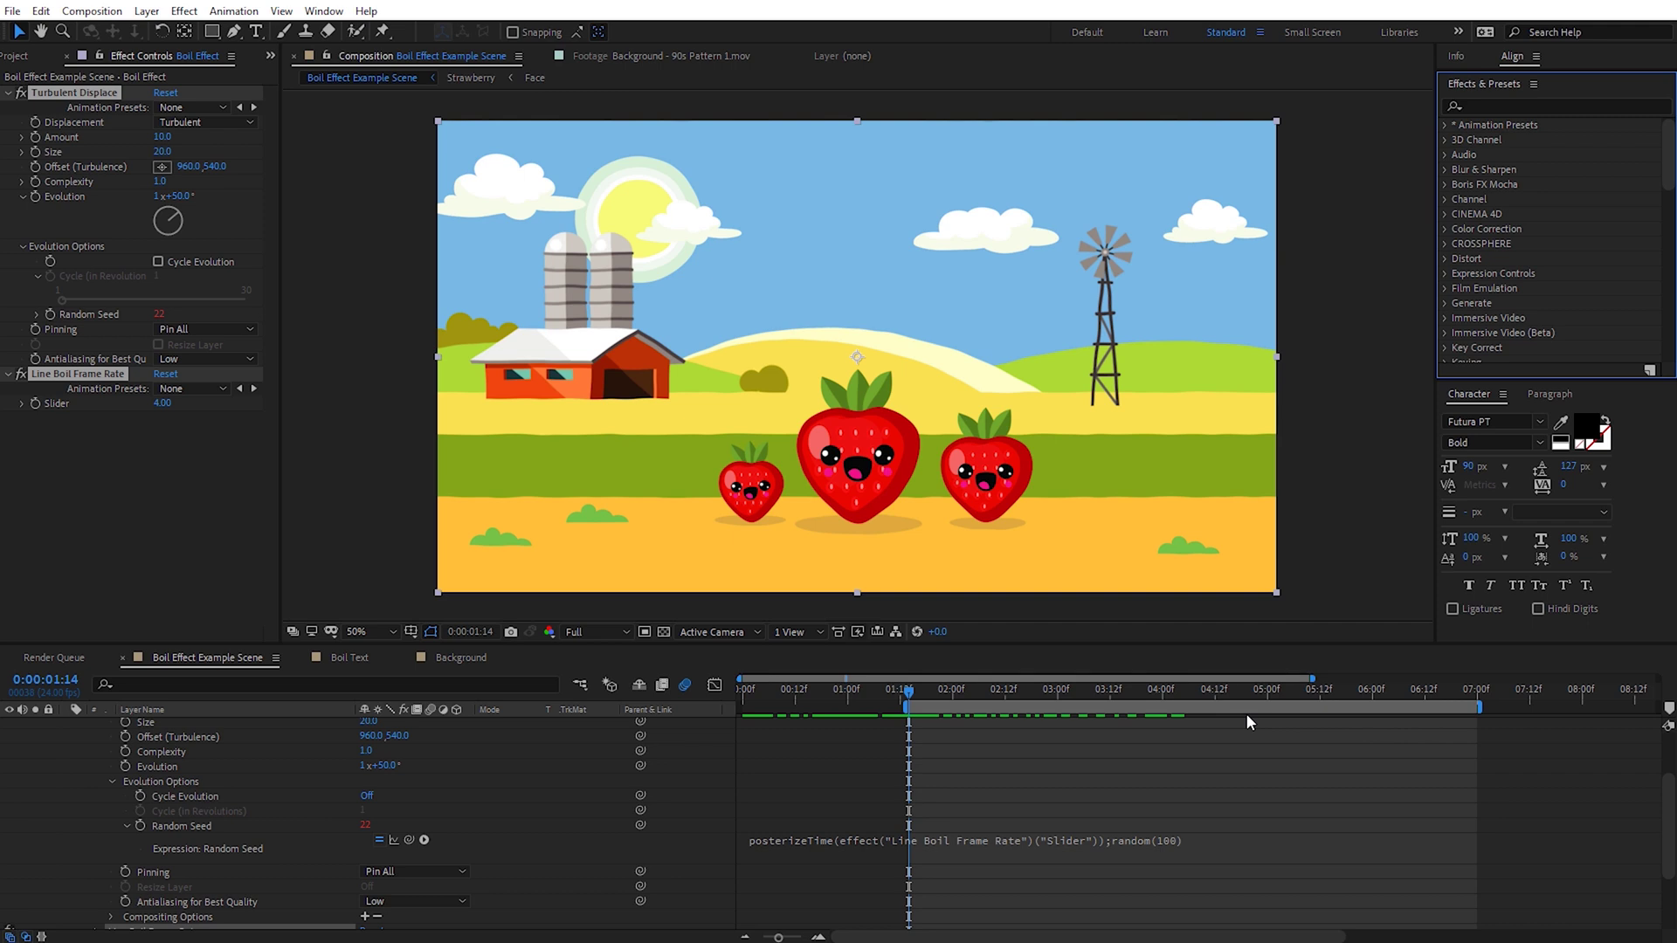
Apply the Line Boil Preset to the Road Trip 2021 text in the Boil Text composition and set its Turbulent Displace Size to 40.
click(348, 657)
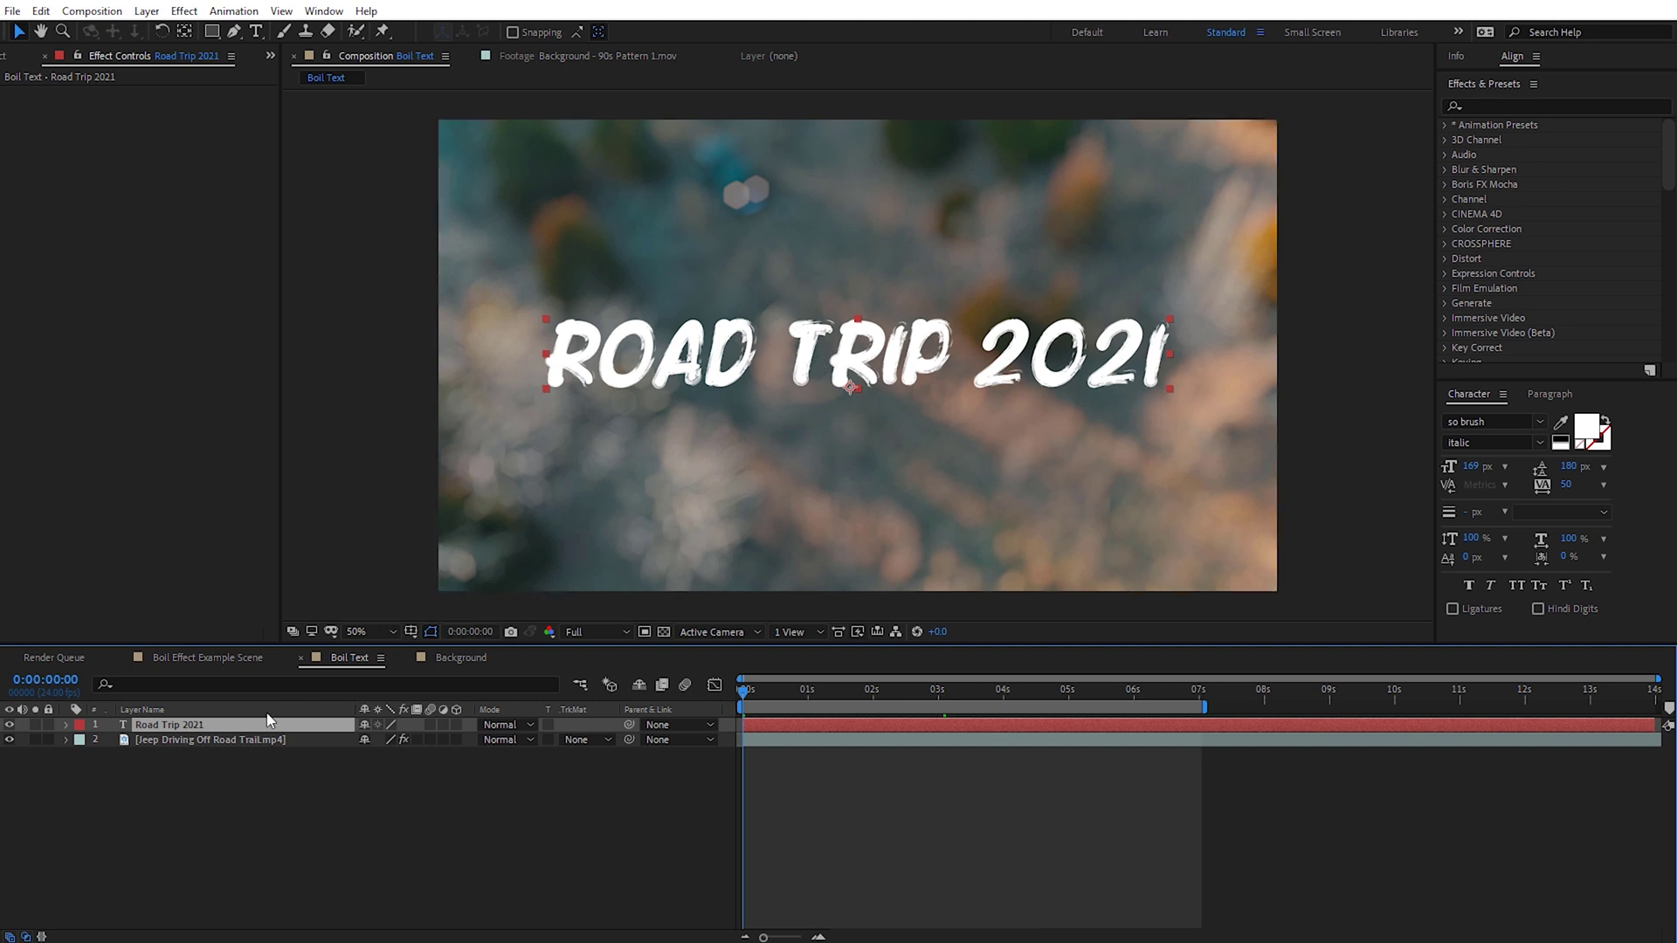
click(1496, 106)
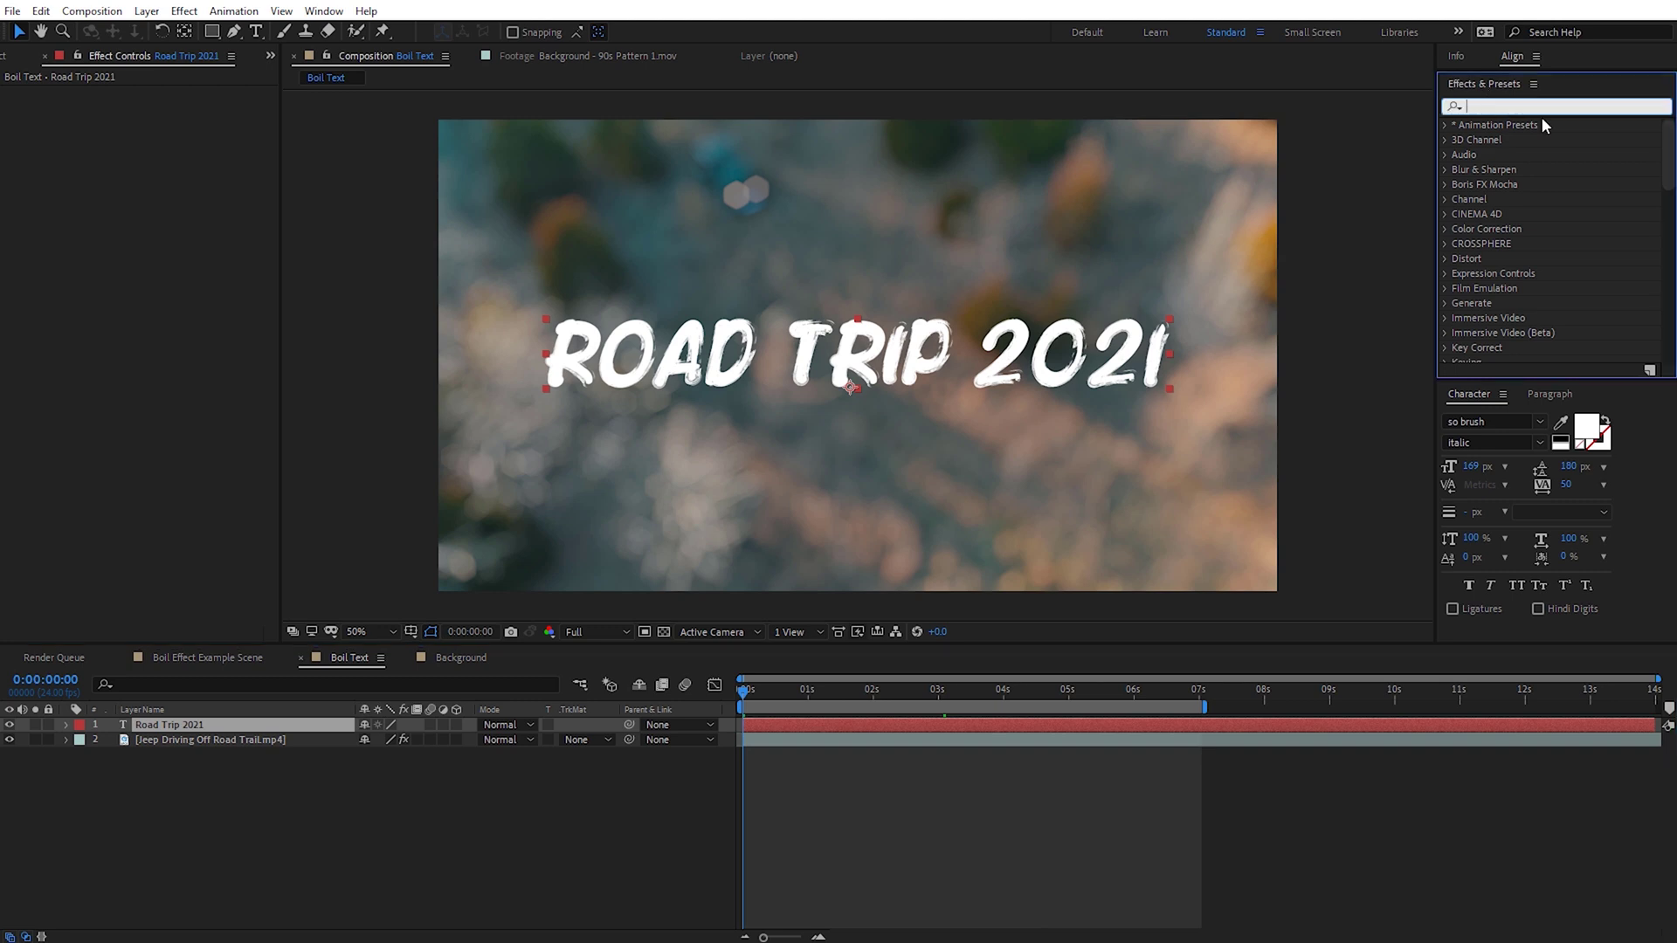
text(line boil)
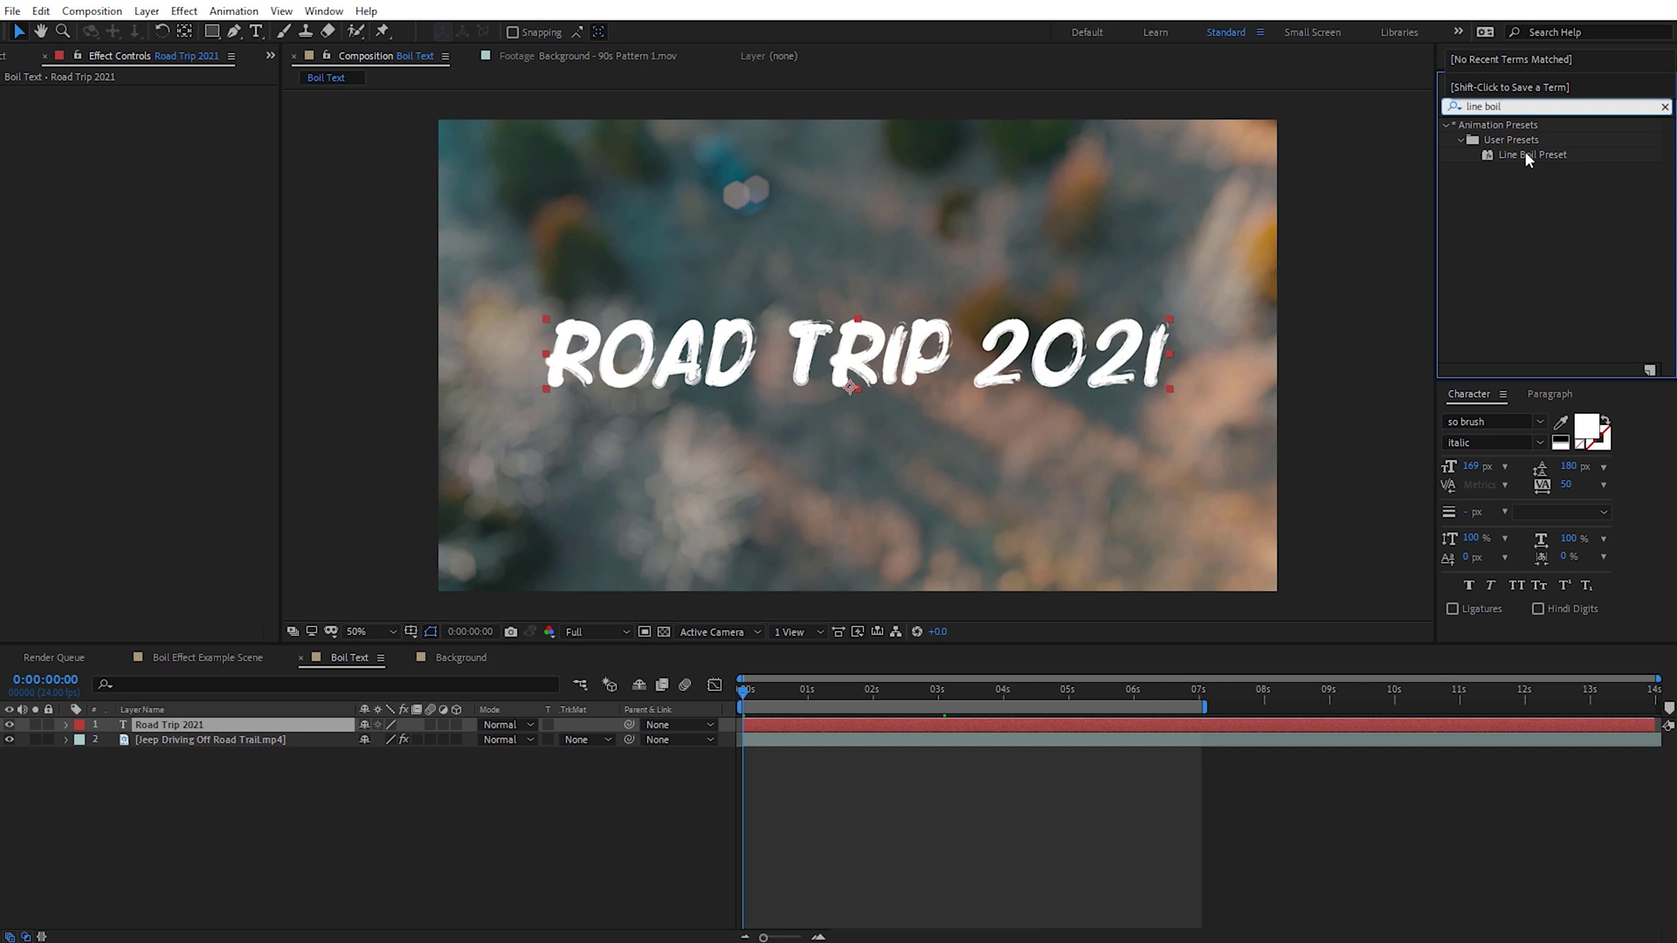
drag(1525, 150, 877, 347)
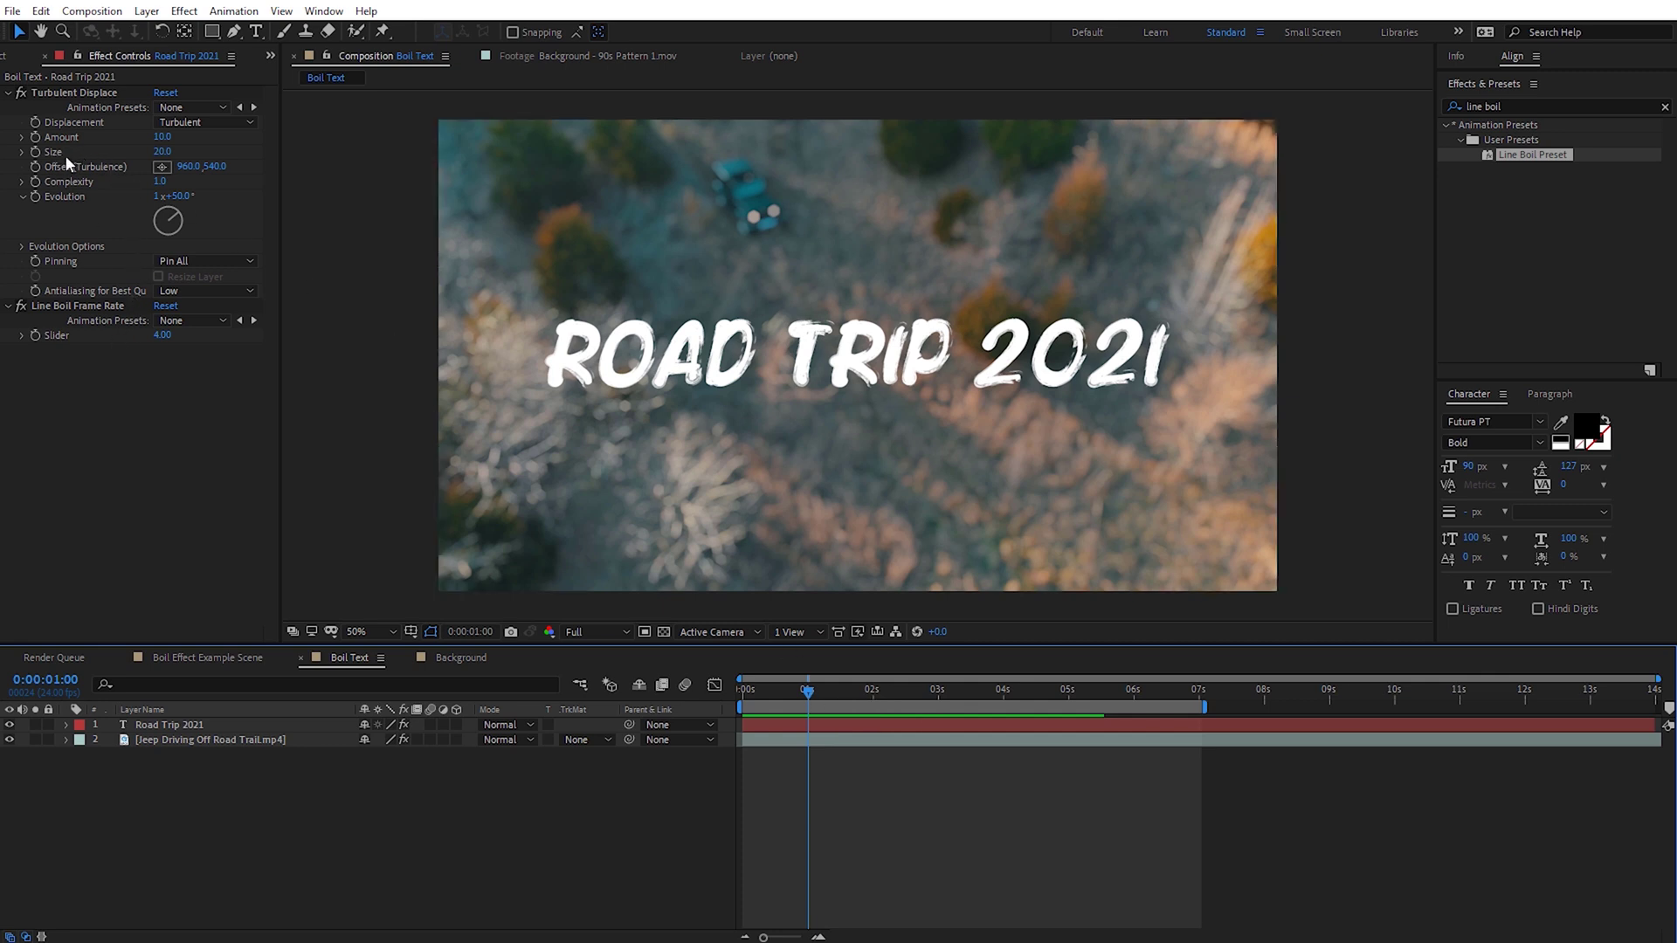
drag(162, 158, 210, 162)
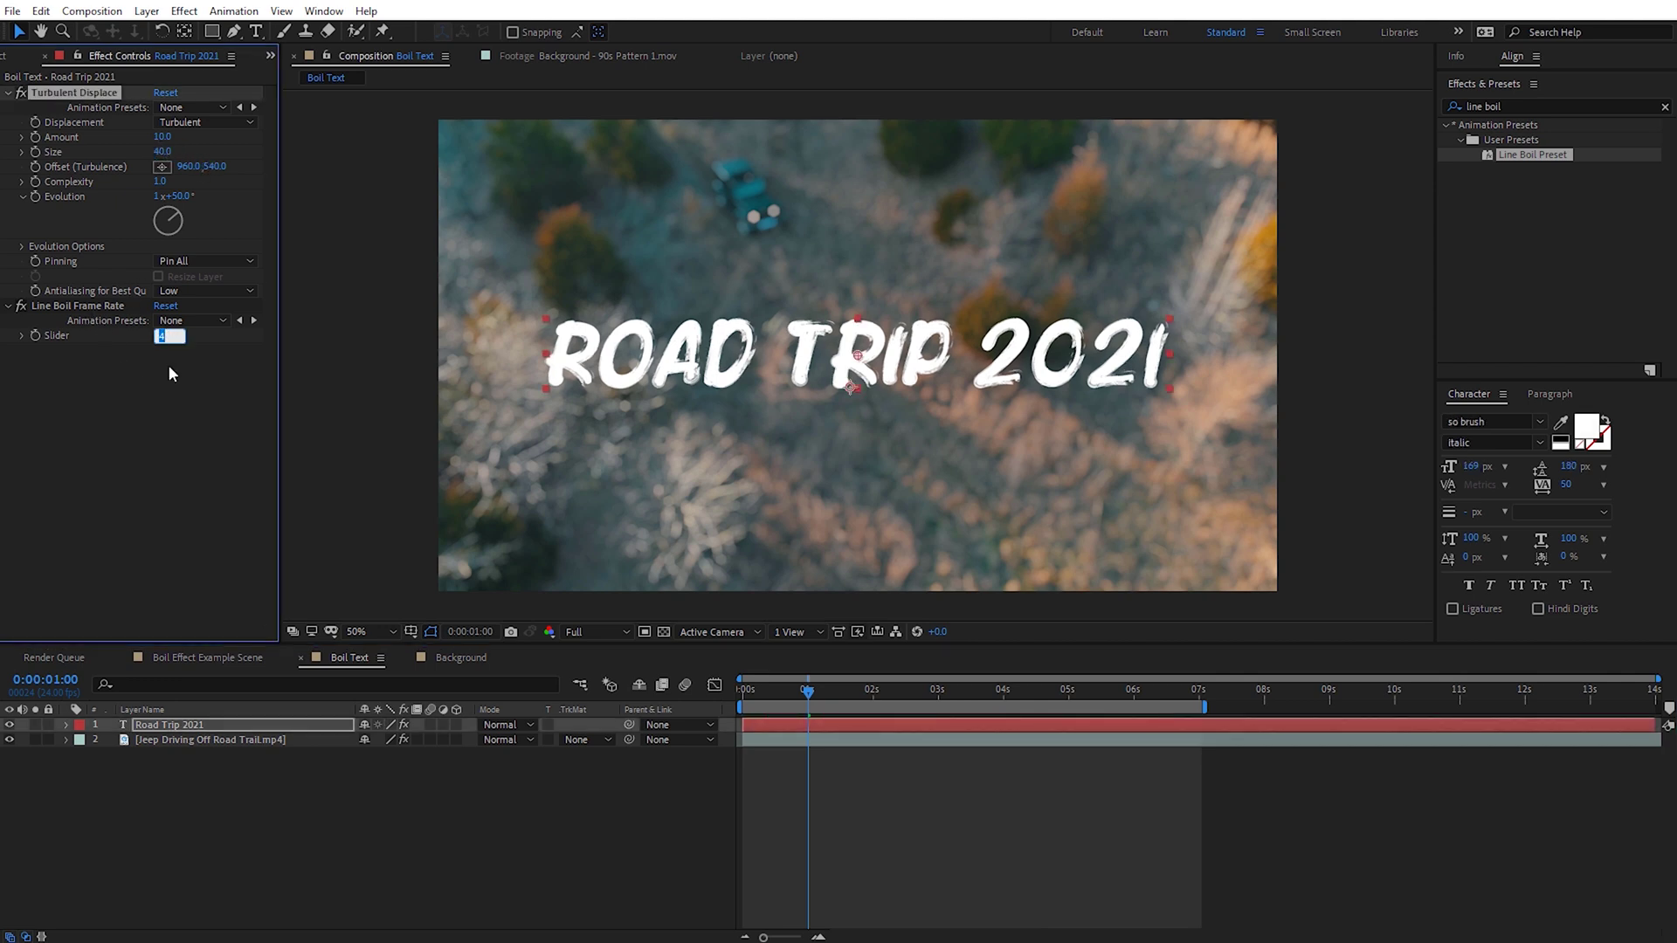
key(Return)
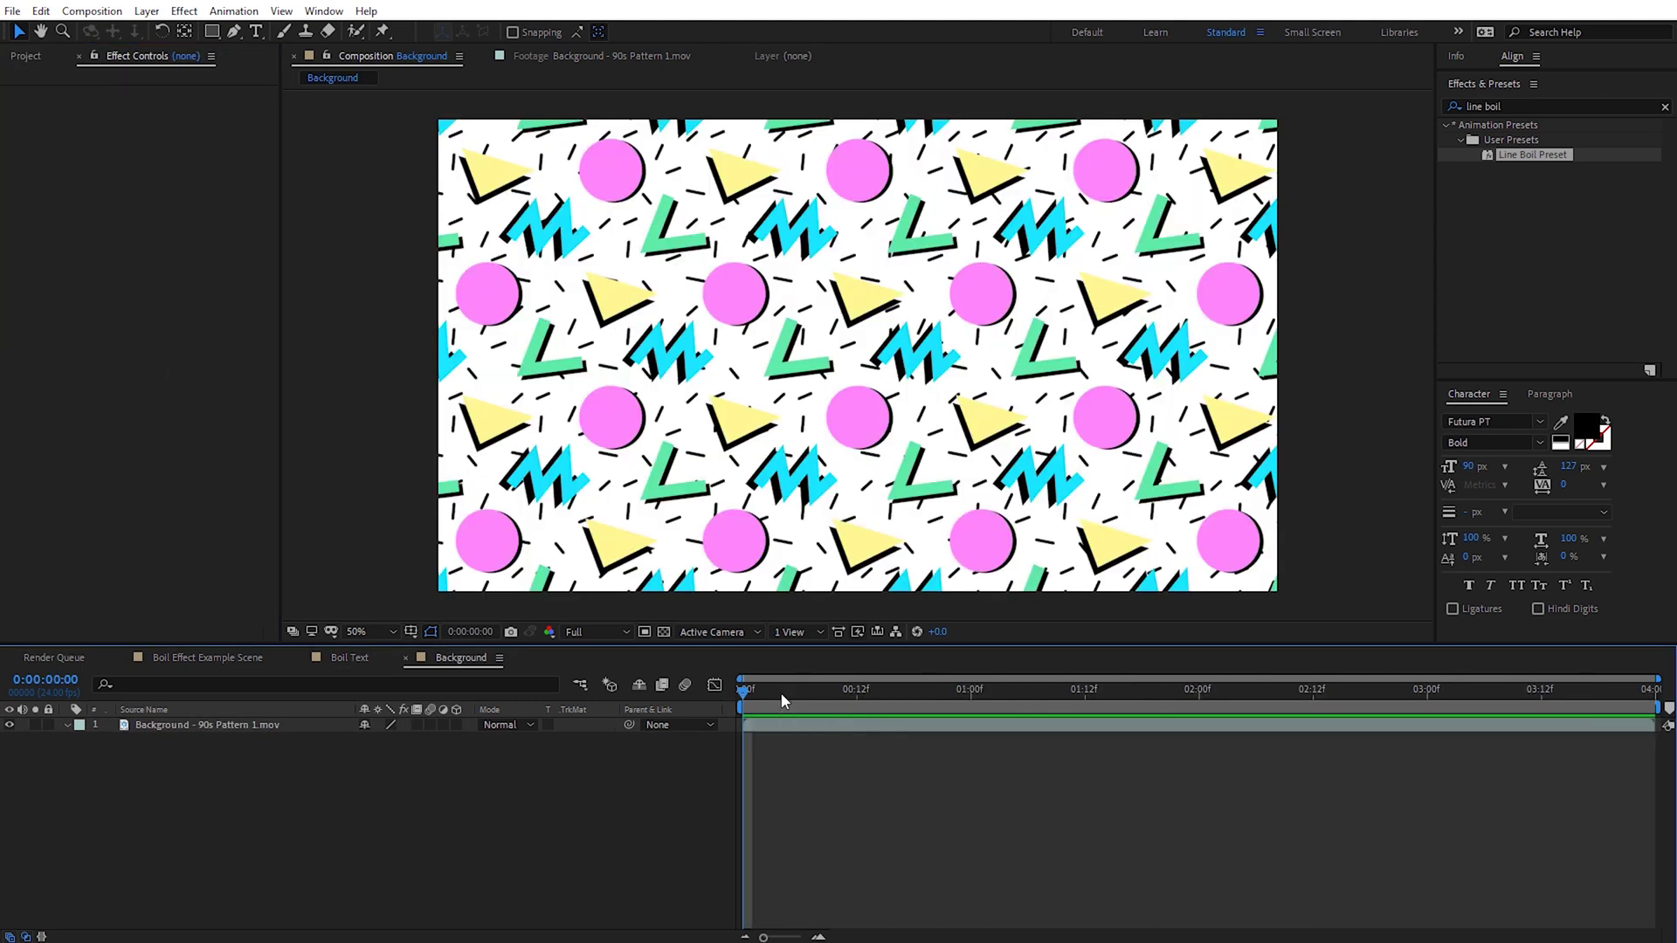
Freeze the Background - 90s Pattern 1.mov layer on its first frame in the Background composition using Freeze Frame.
mouse_move(745, 690)
mouse_down()
mouse_move(1087, 704)
mouse_move(749, 701)
mouse_move(1295, 674)
mouse_move(819, 662)
mouse_move(1183, 664)
mouse_move(947, 650)
mouse_move(745, 664)
mouse_up()
click(749, 727)
right_click(749, 732)
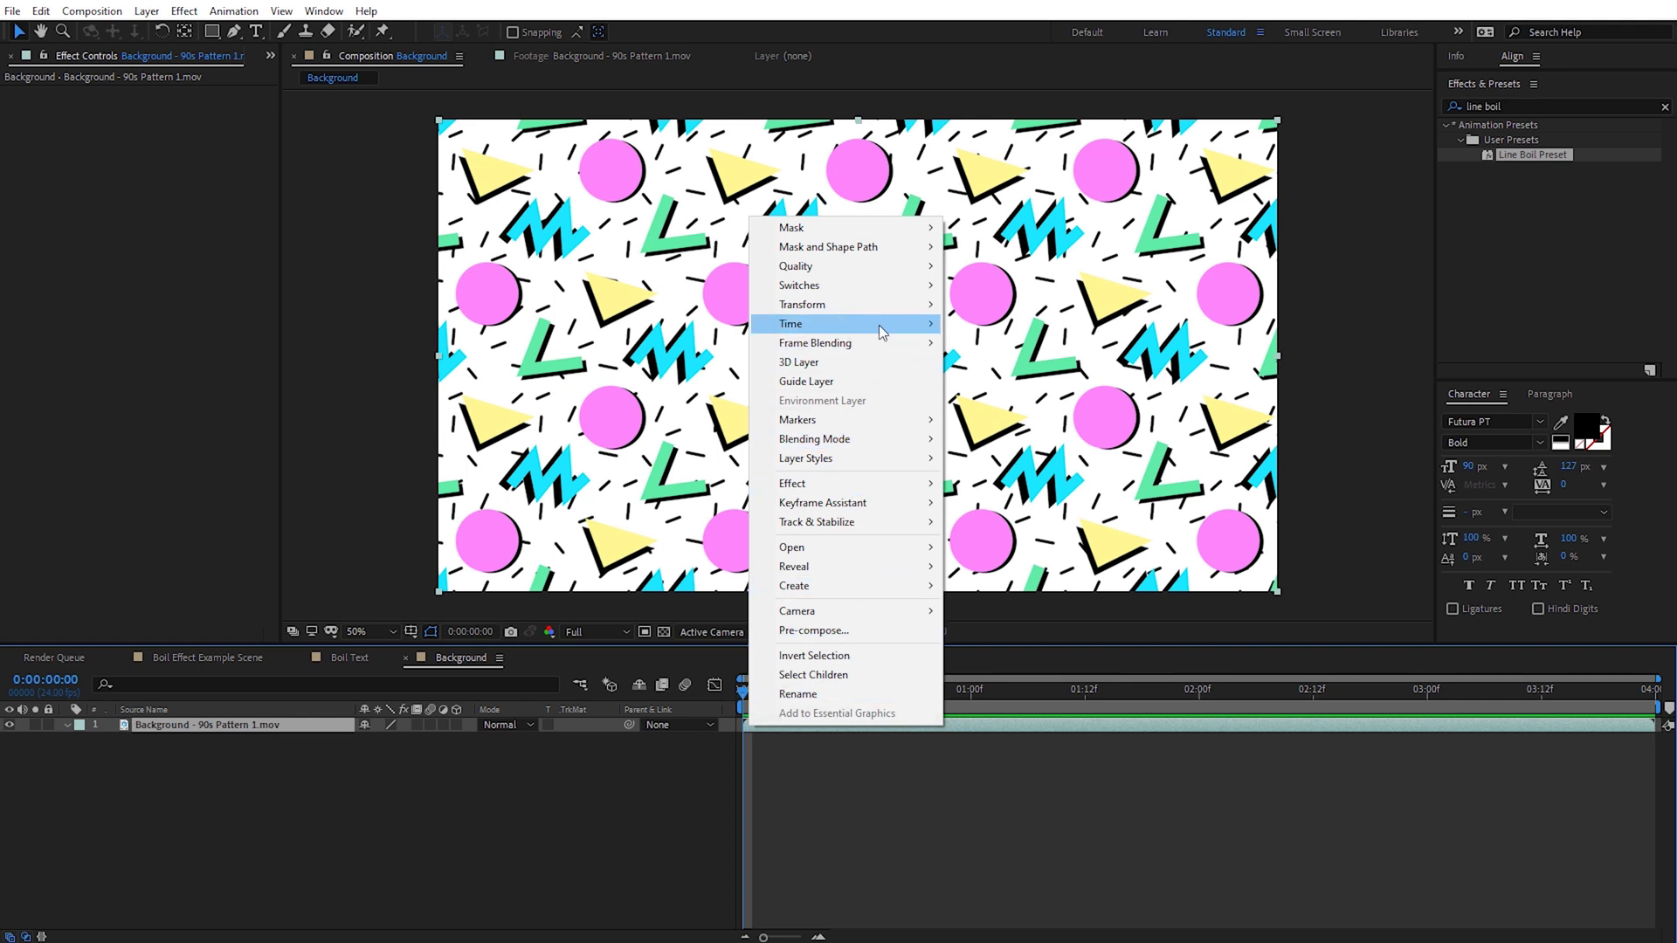
mouse_move(880, 327)
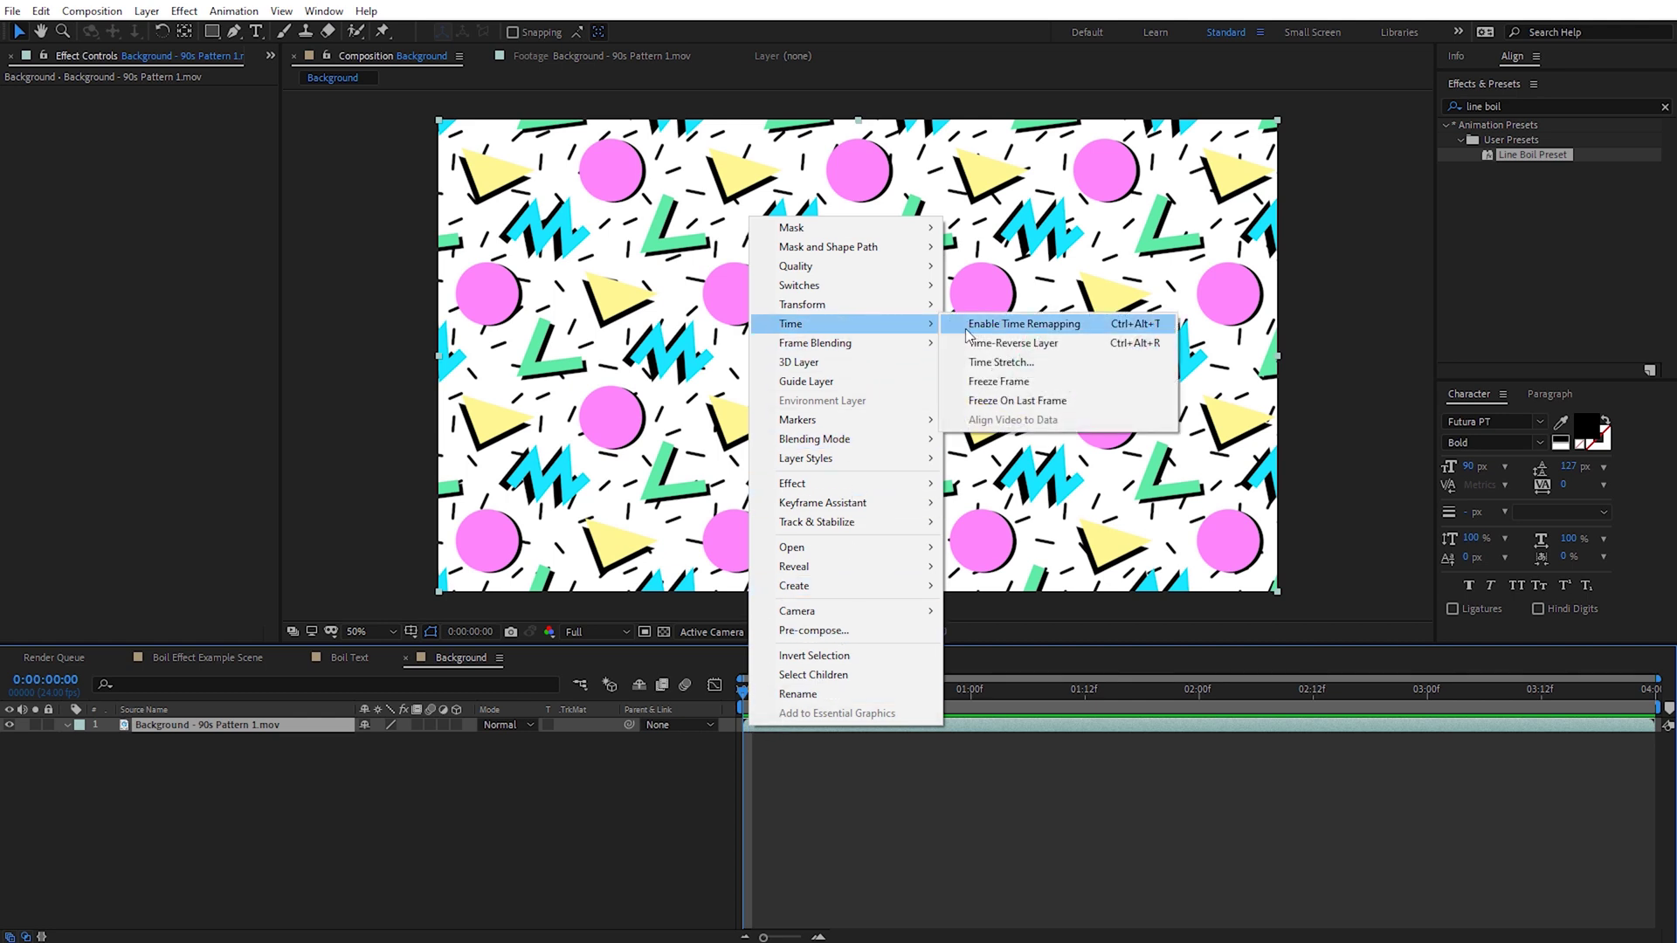
click(1012, 384)
Apply the Line Boil Preset to the frozen 90s pattern layer and preview the animation.
mouse_move(739, 694)
mouse_down()
mouse_move(1000, 693)
mouse_move(756, 699)
mouse_up()
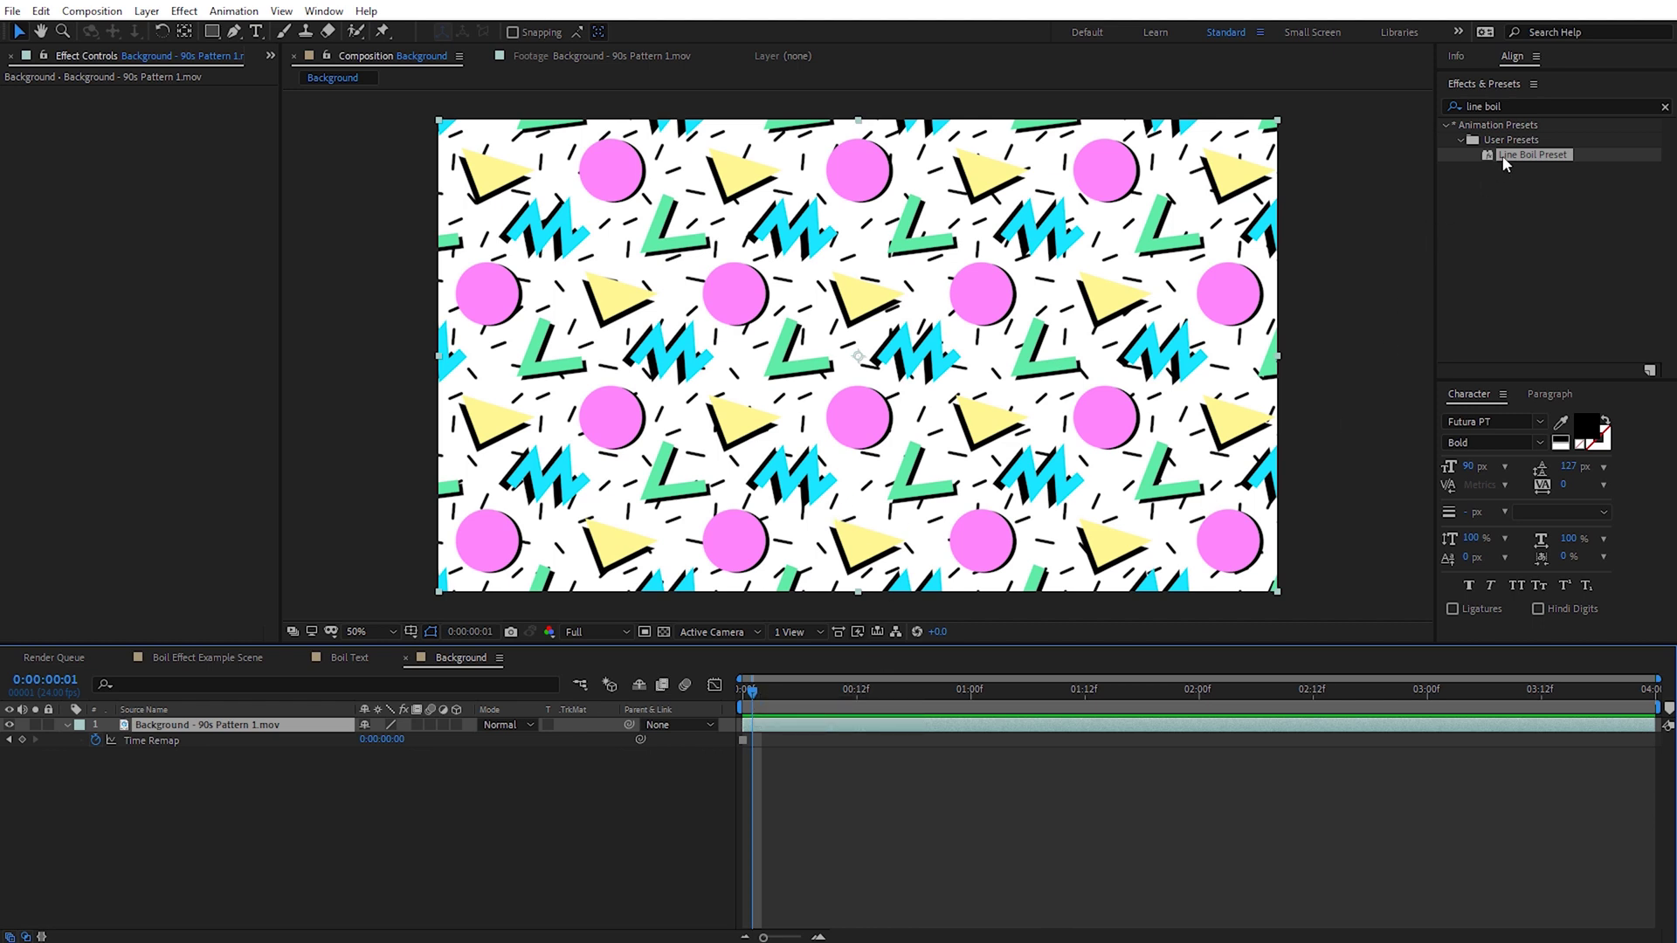
drag(1505, 163, 996, 319)
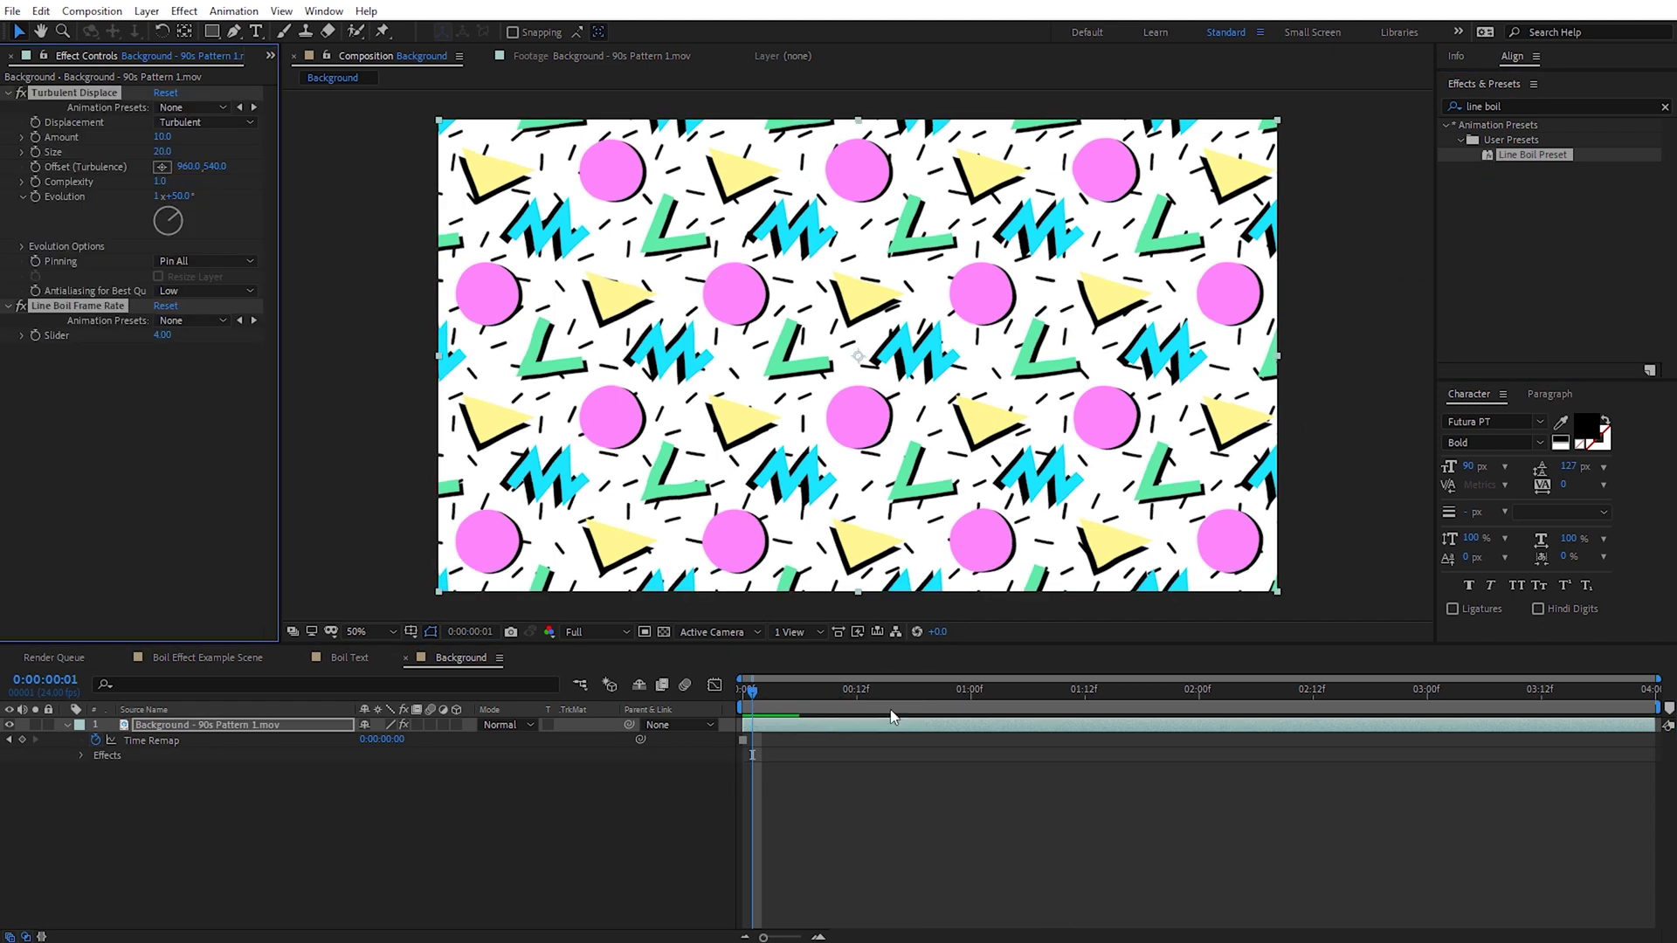
key(space)
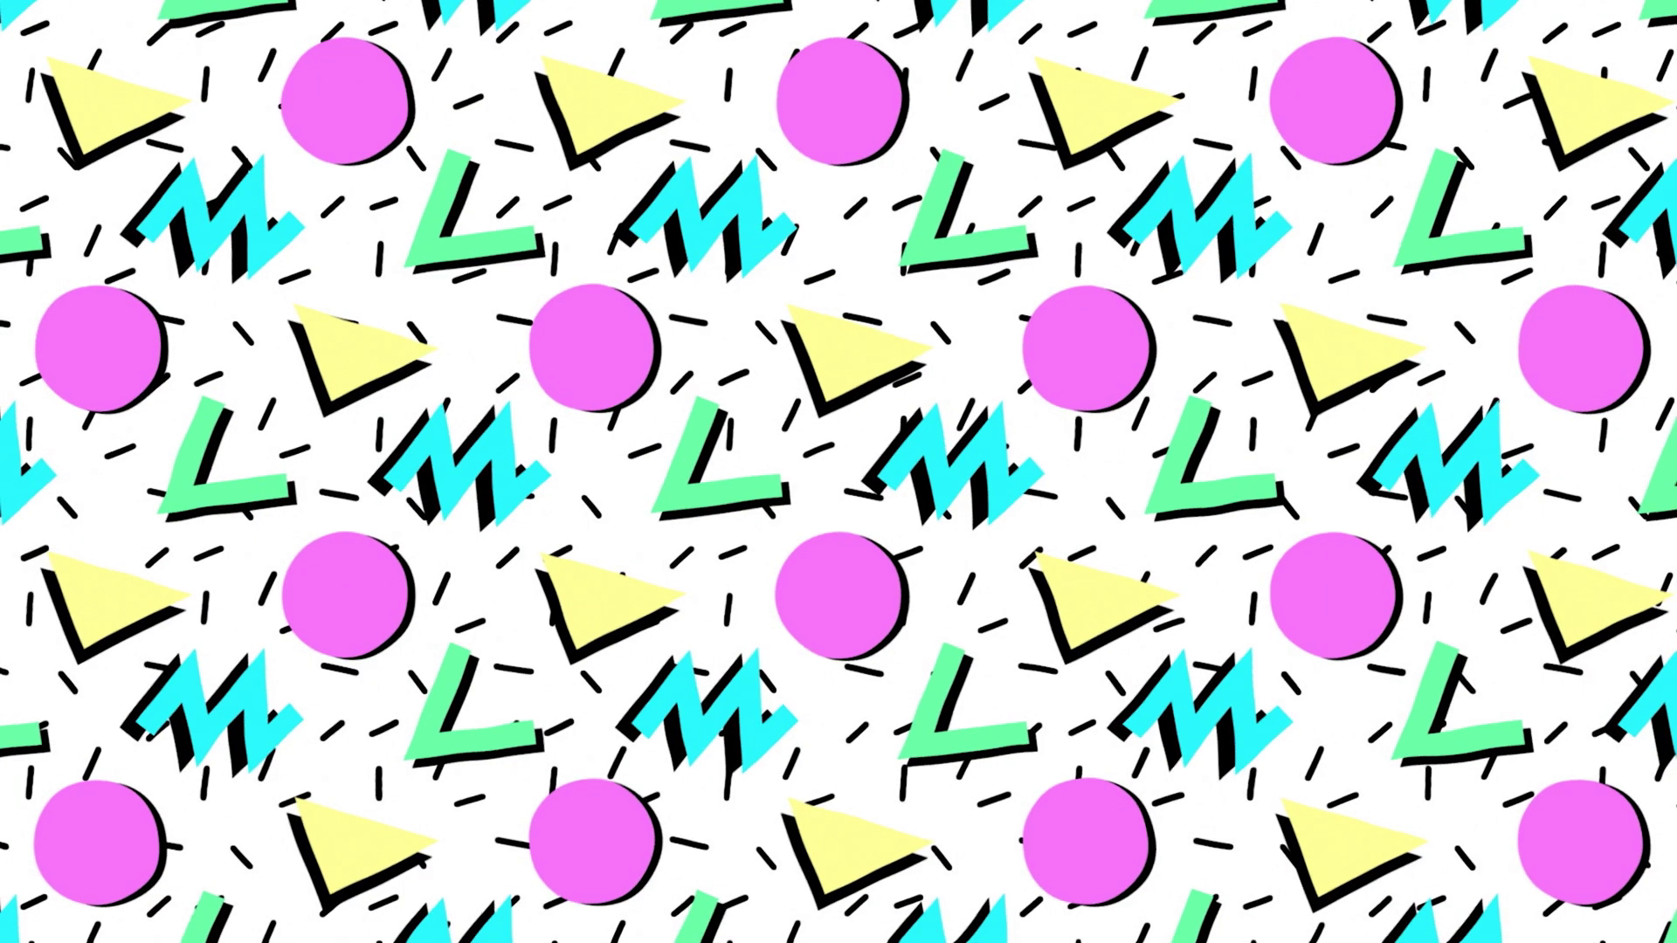